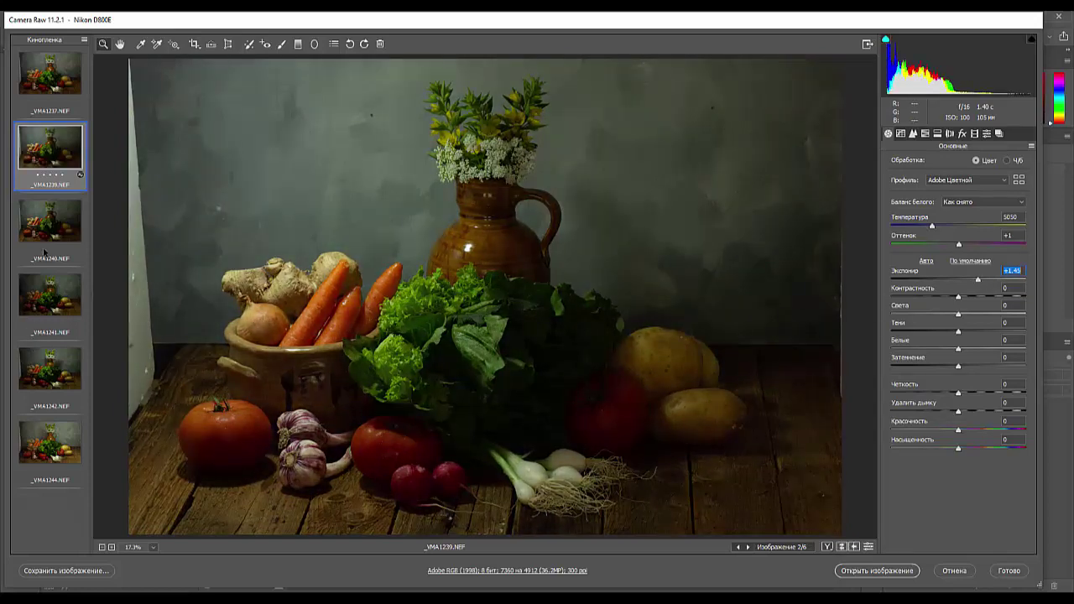
Review the raw photos _VMA1240.NEF to _VMA1244.NEF in Camera Raw and open these four images together as documents.
click(50, 219)
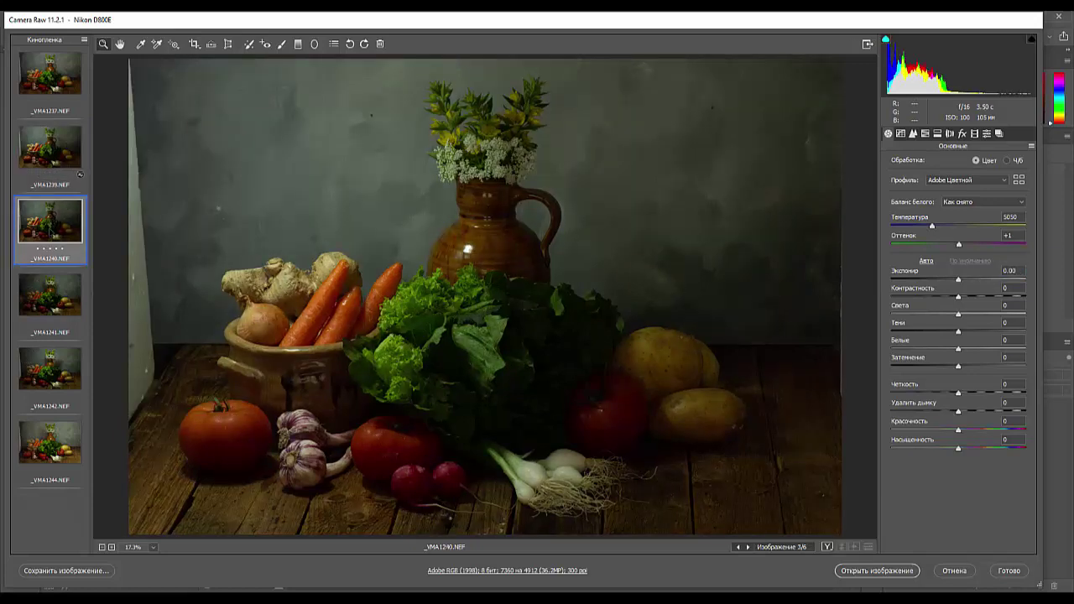
key(Down)
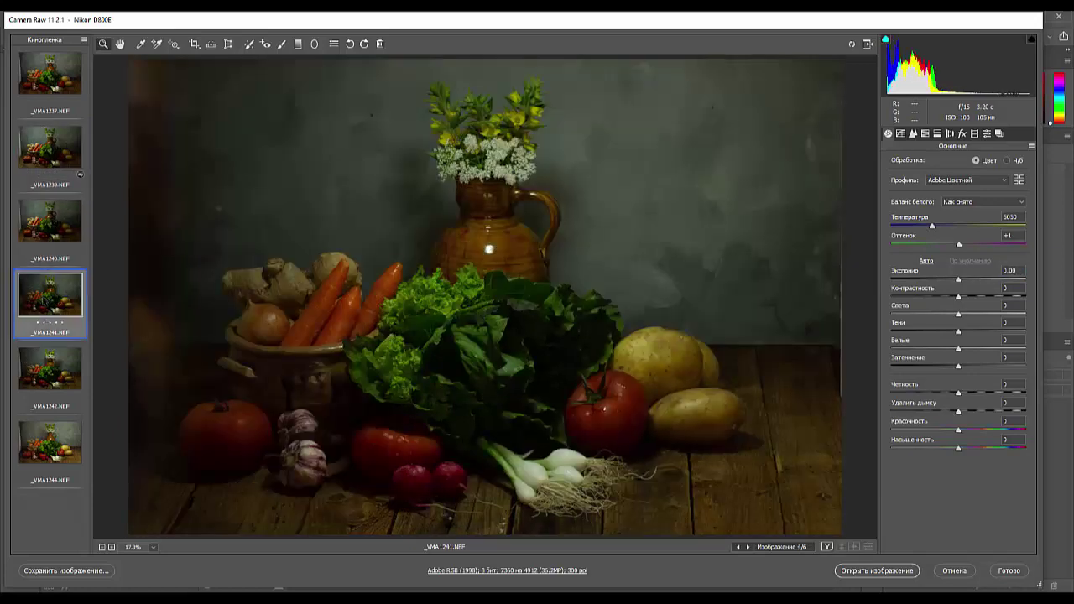
key(Down)
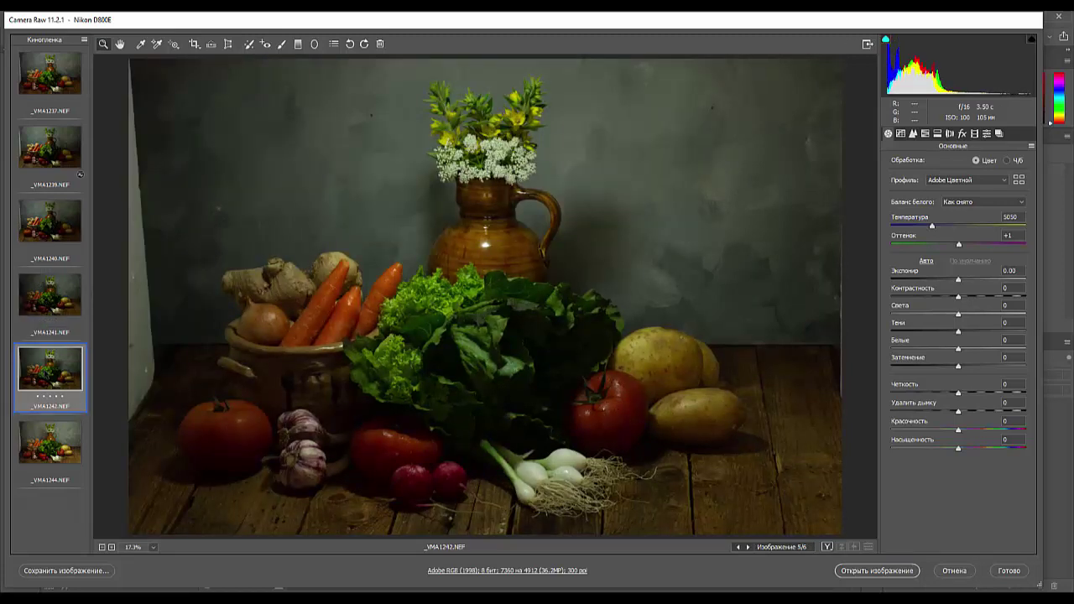
click(50, 442)
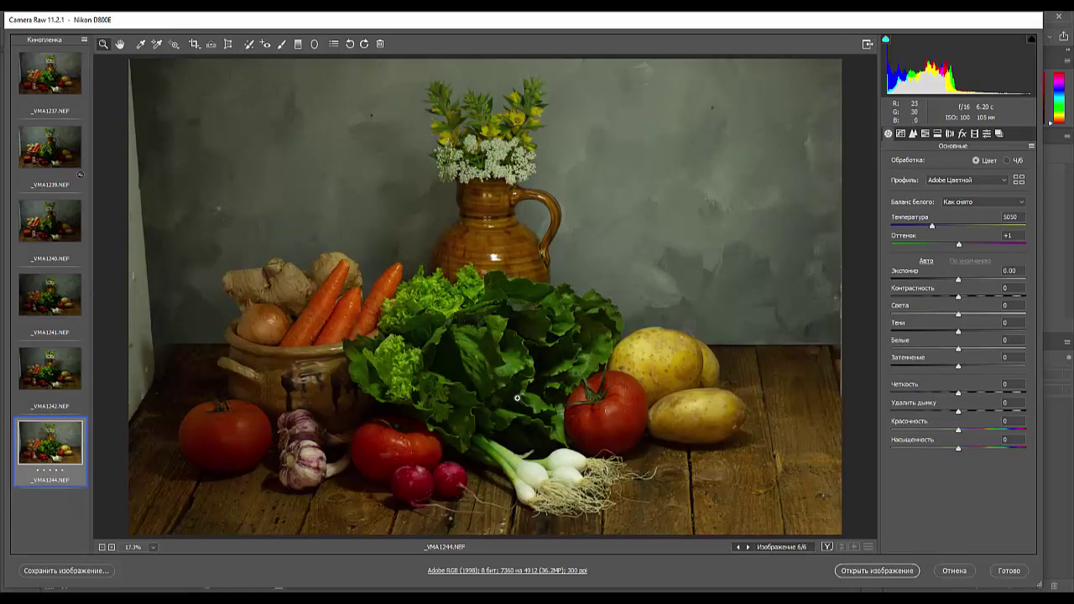
click(53, 230)
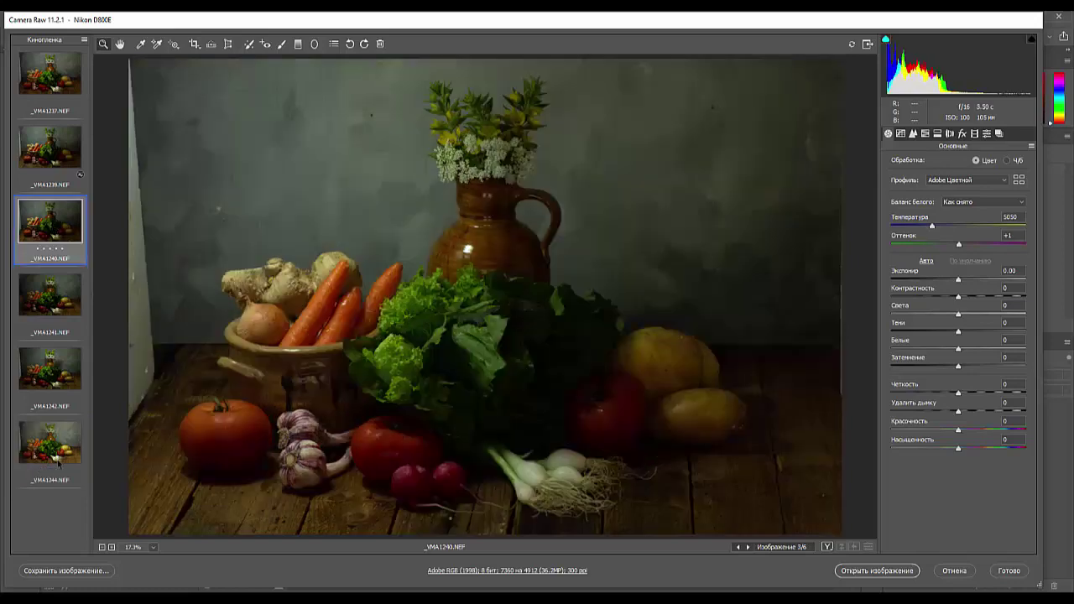
shift+click(56, 445)
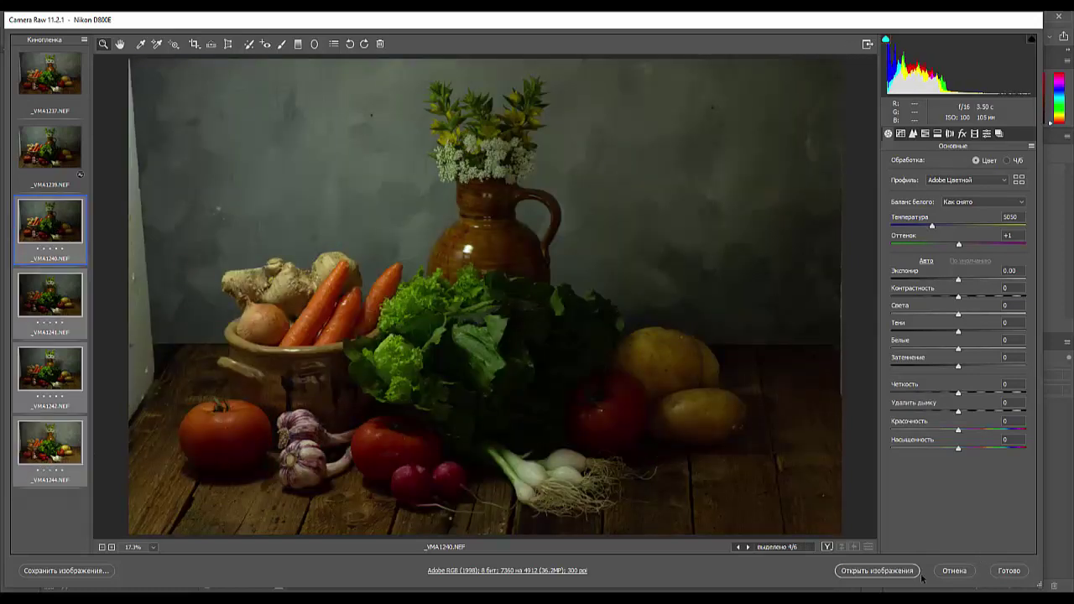
click(878, 577)
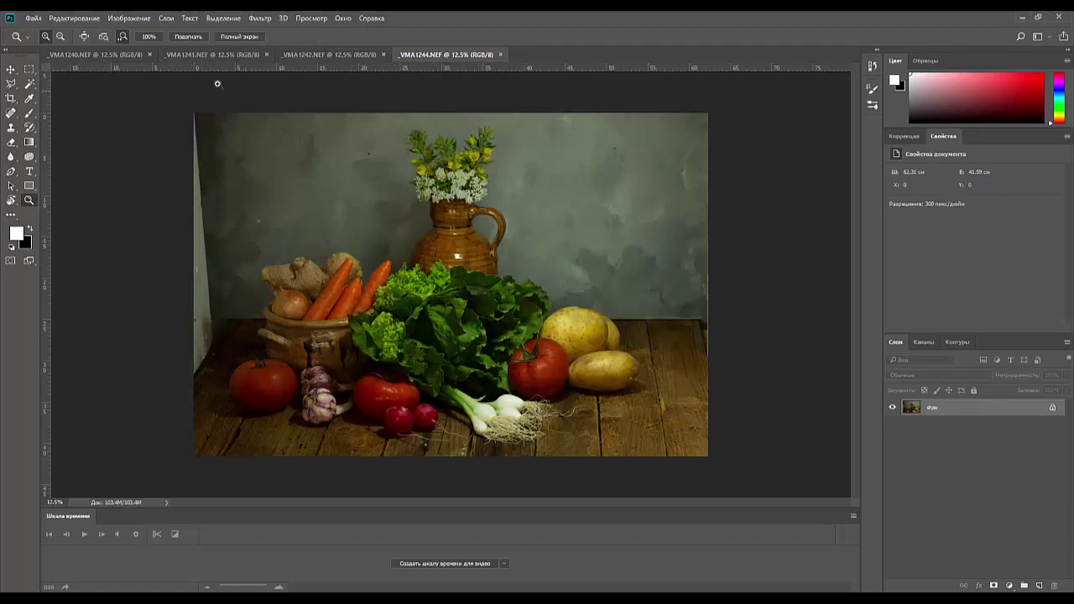
Copy the entire _VMA1240.NEF image and paste it as a new layer in the _VMA1244.NEF document.
click(11, 69)
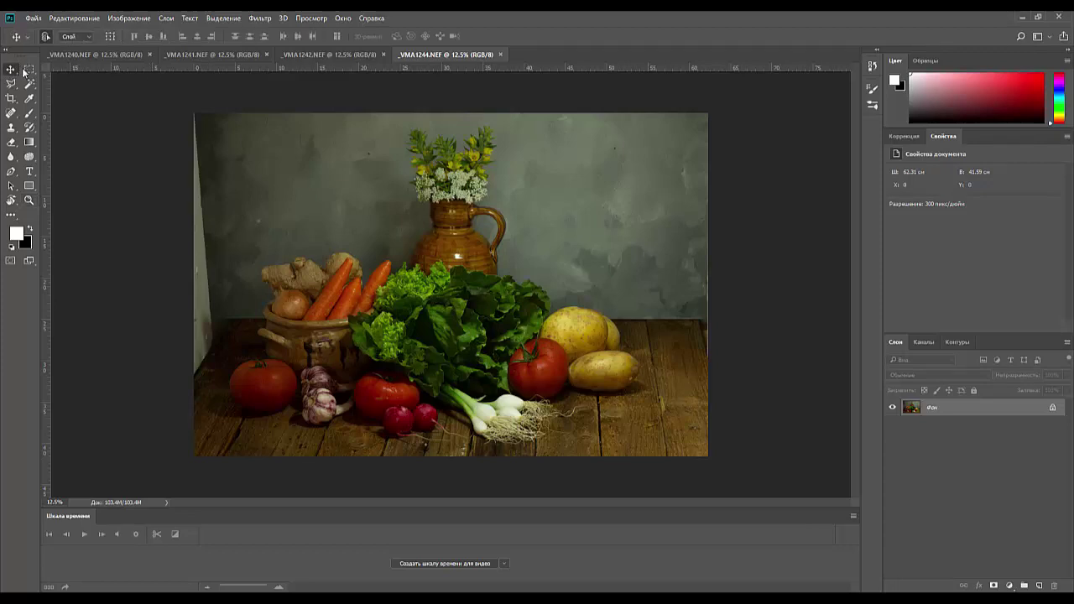
click(81, 55)
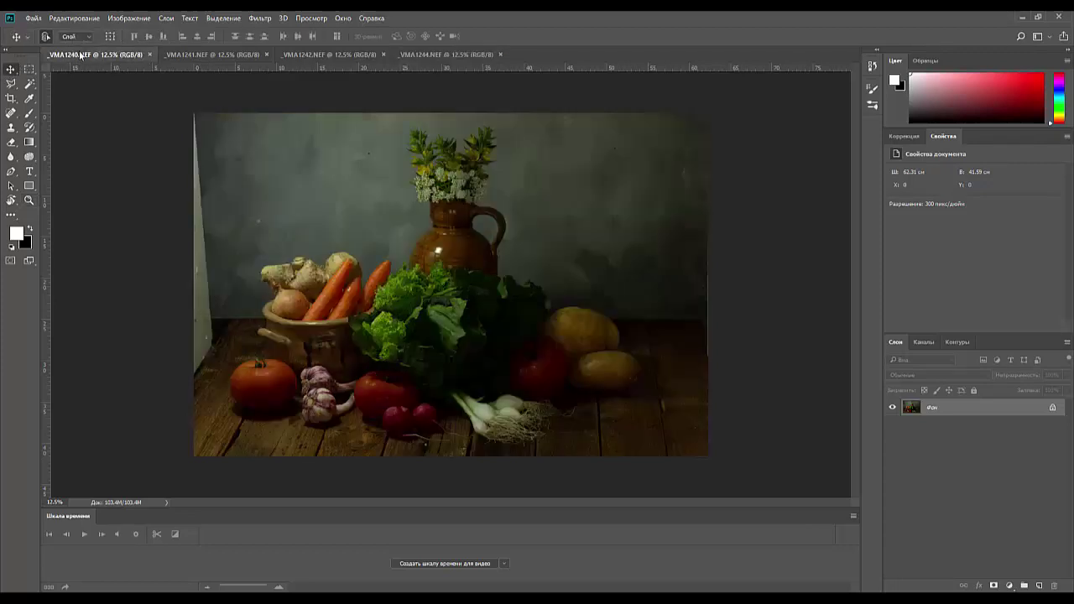
click(186, 54)
click(344, 56)
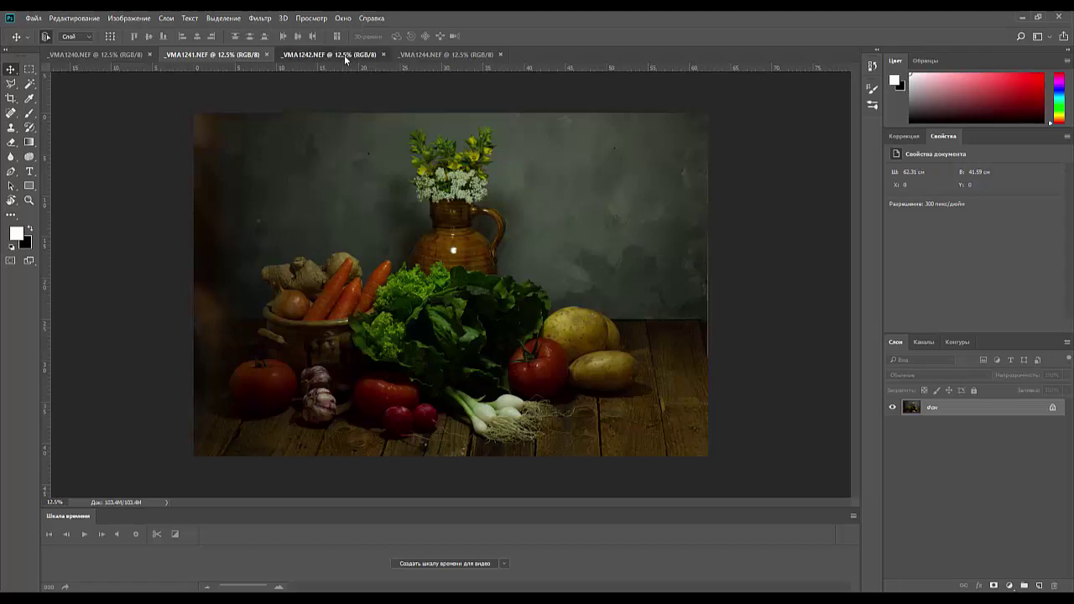
click(443, 51)
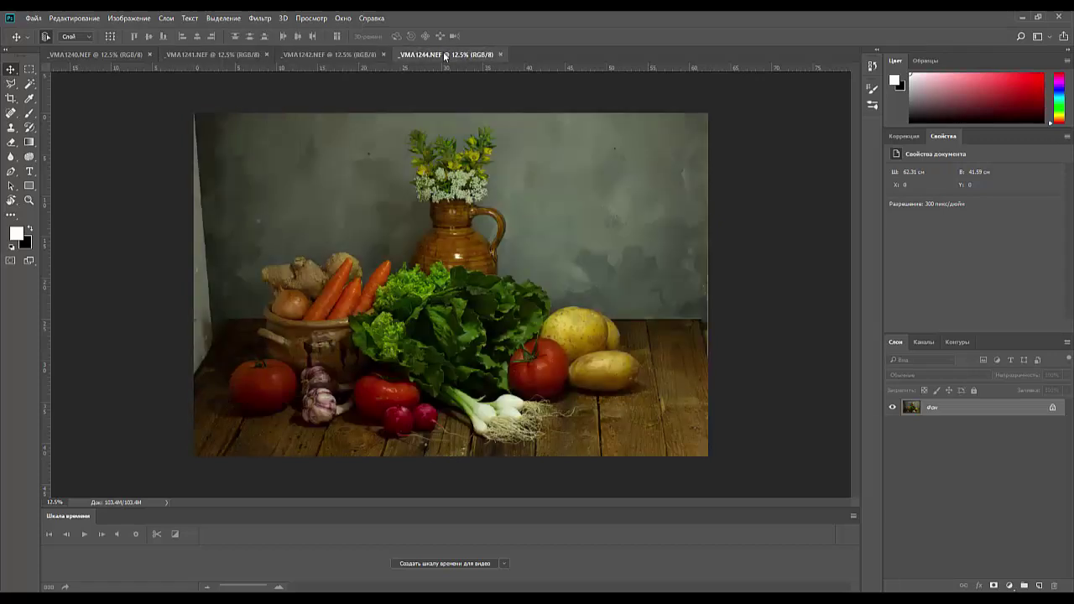
click(80, 52)
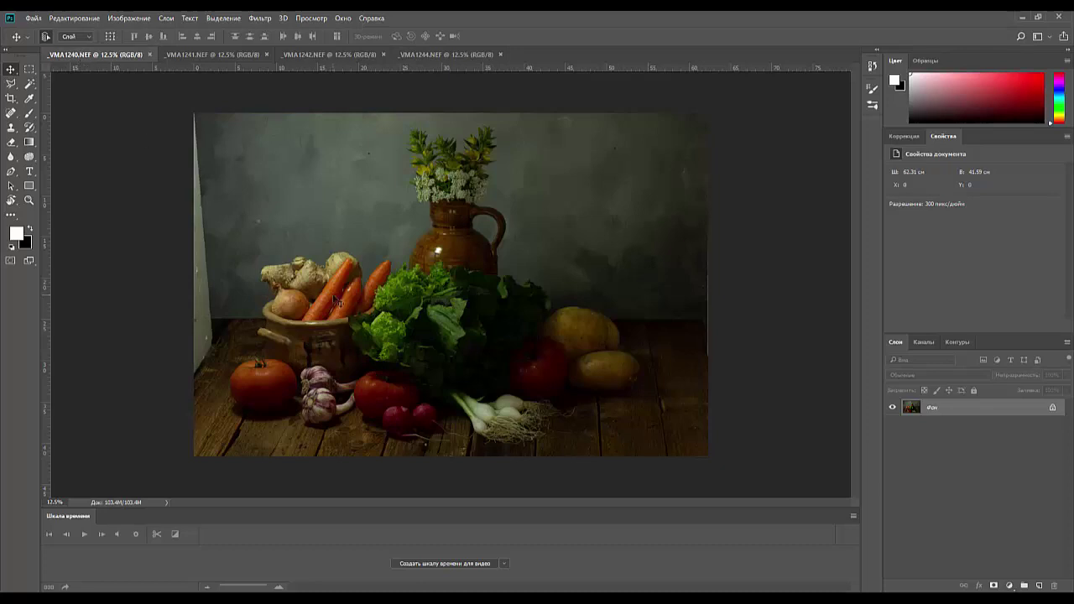
key(ctrl+a)
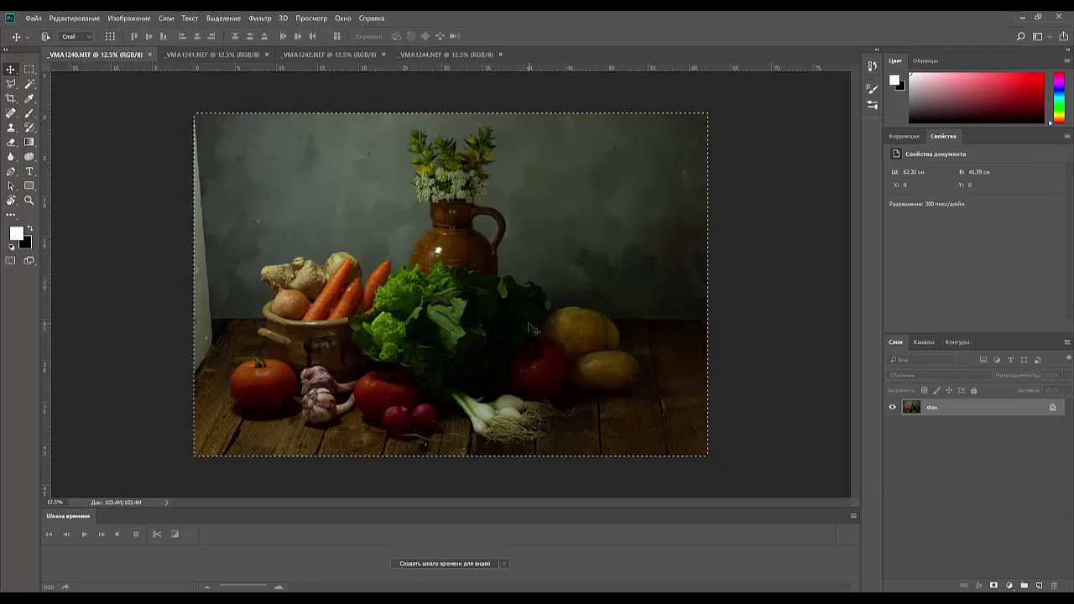
click(195, 55)
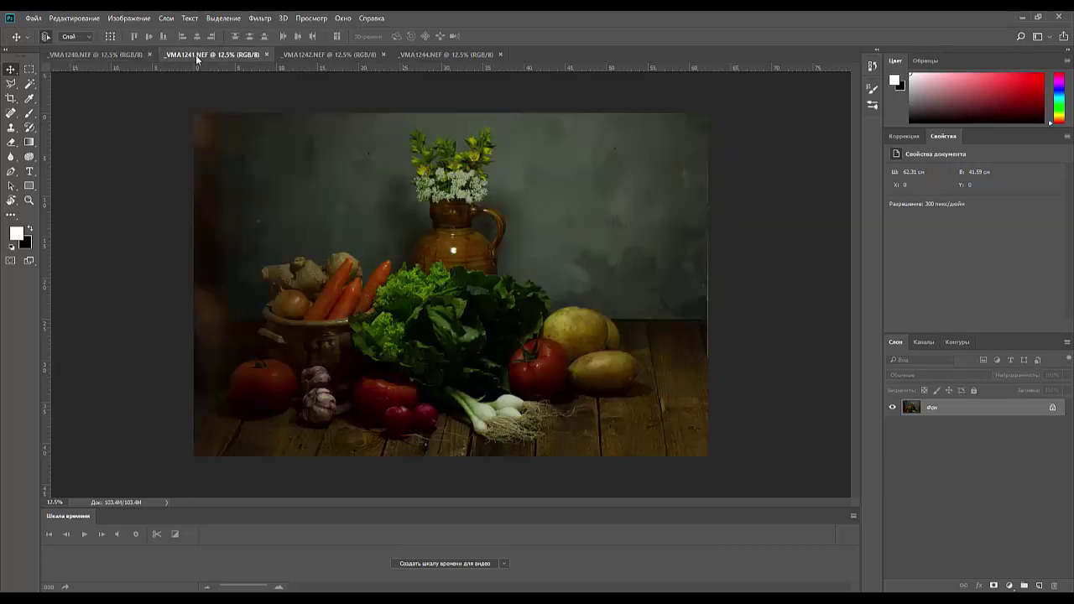
click(319, 55)
click(421, 54)
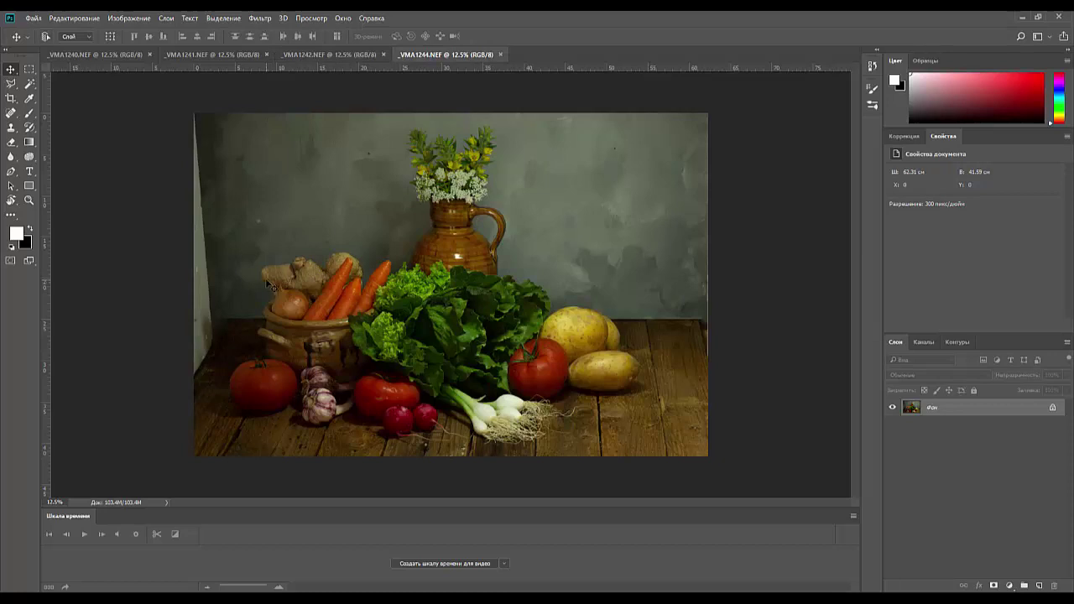
key(ctrl+j)
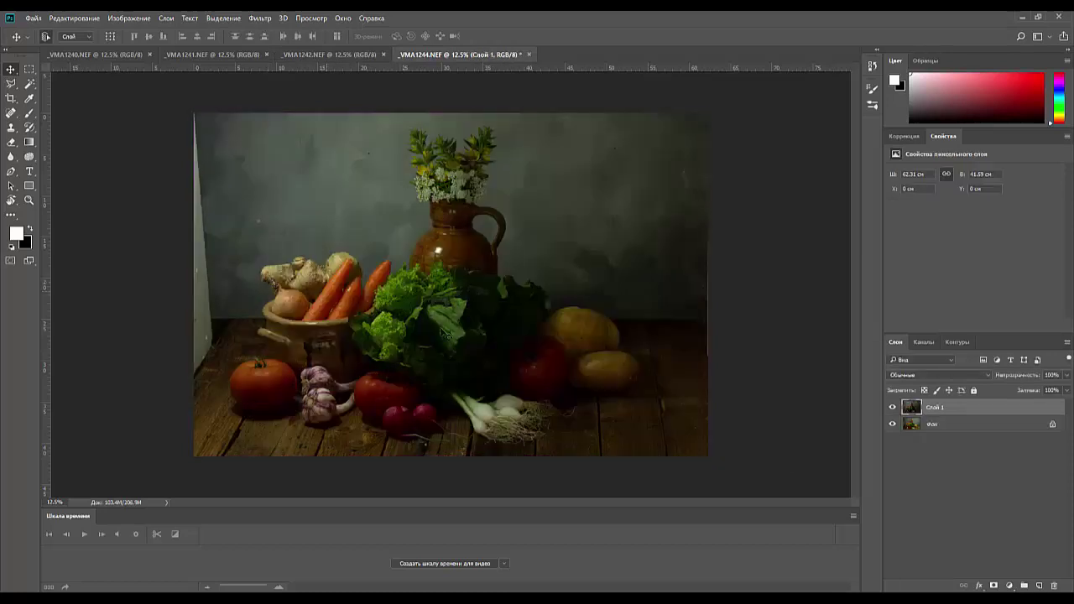
Add a black mask to the pasted layer and reveal the carrots, bowl and nearby vegetables with white radial gradients at 100% opacity.
alt+click(995, 587)
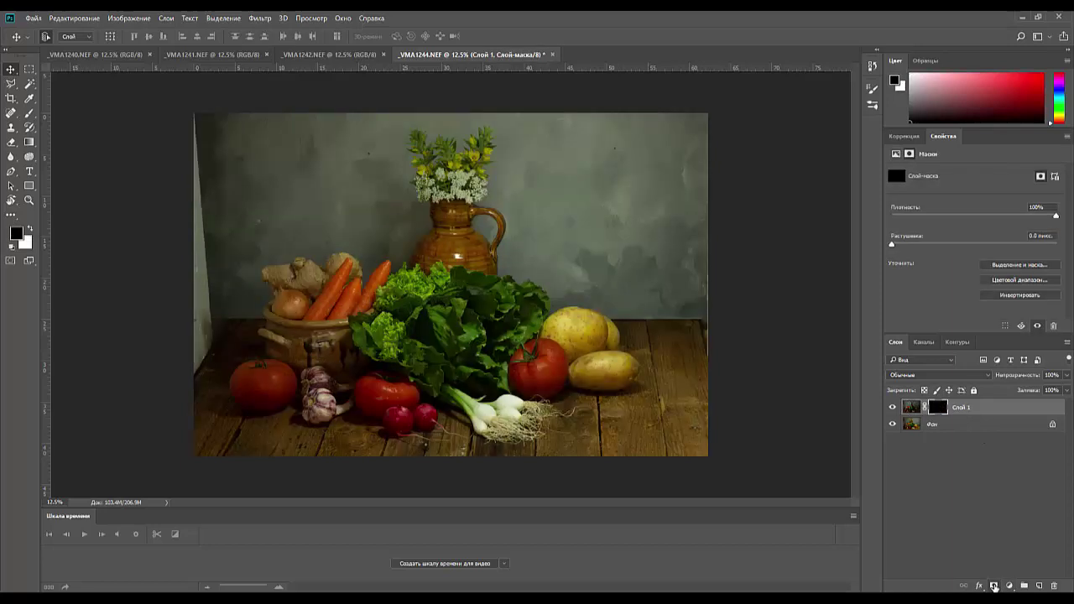
click(30, 143)
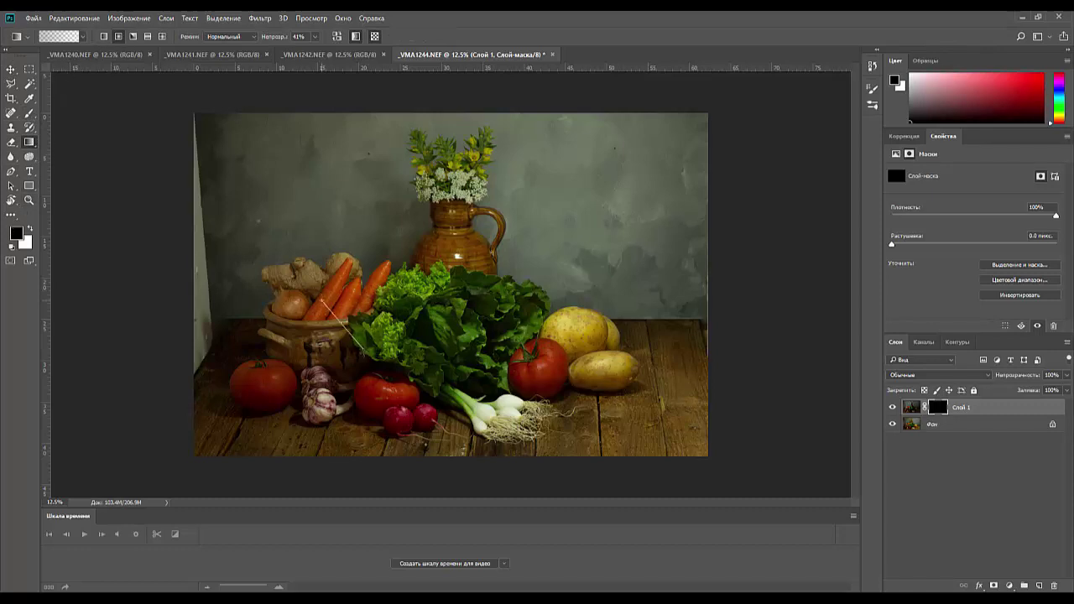
click(29, 229)
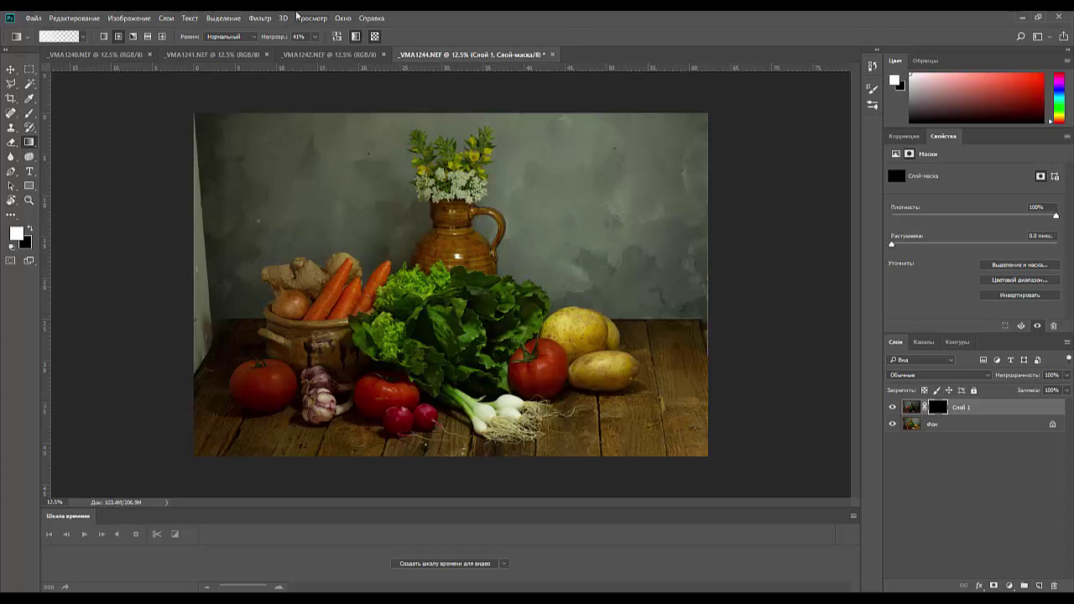
click(284, 38)
text(100)
key(Return)
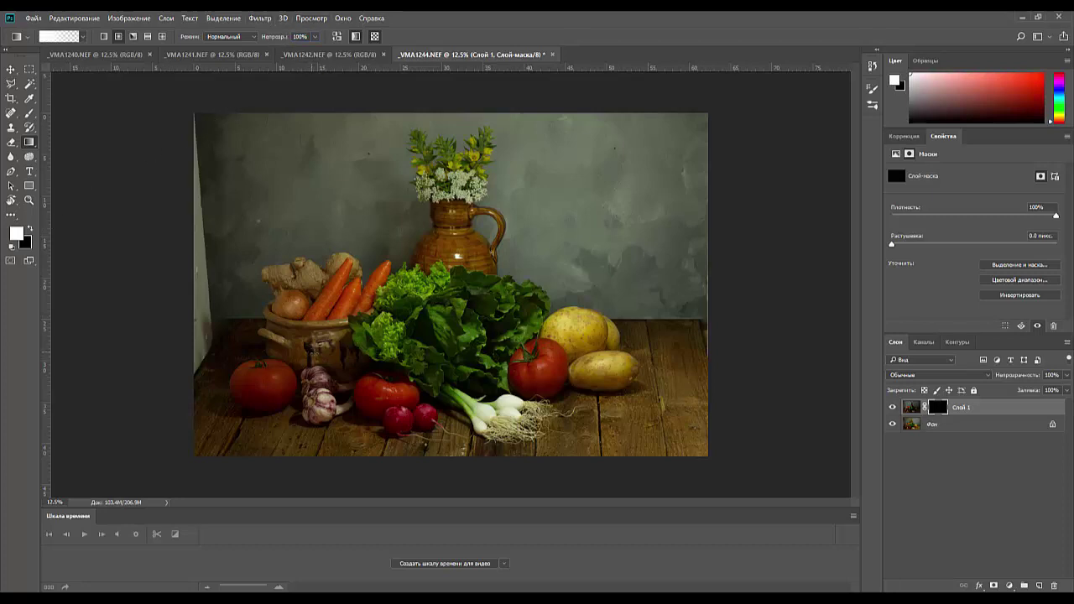
drag(321, 358, 395, 390)
mouse_move(311, 301)
mouse_down()
mouse_move(370, 353)
mouse_move(415, 360)
mouse_up()
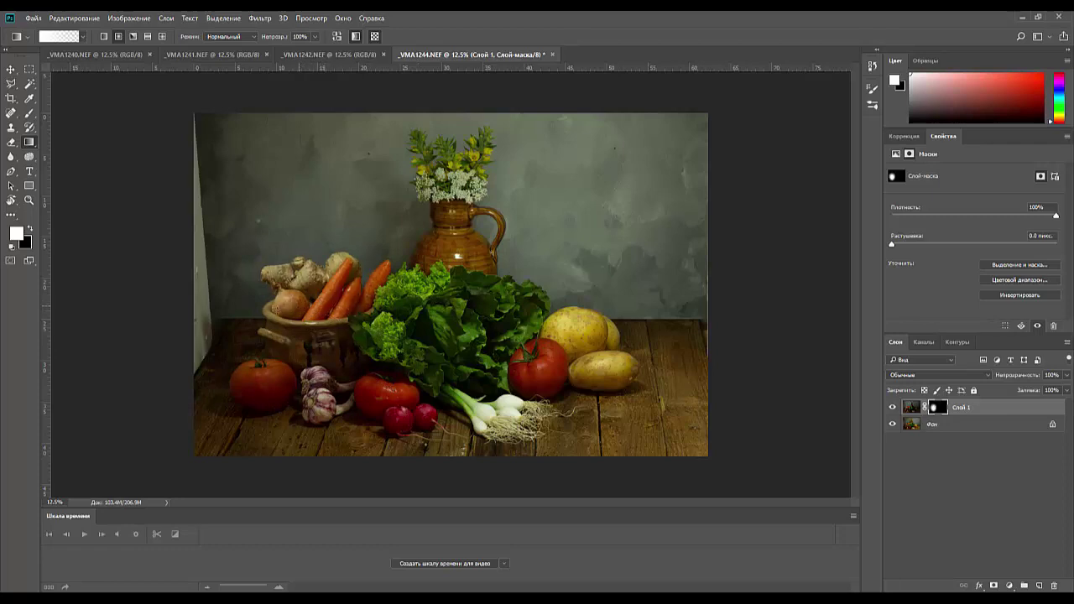
drag(344, 304, 393, 262)
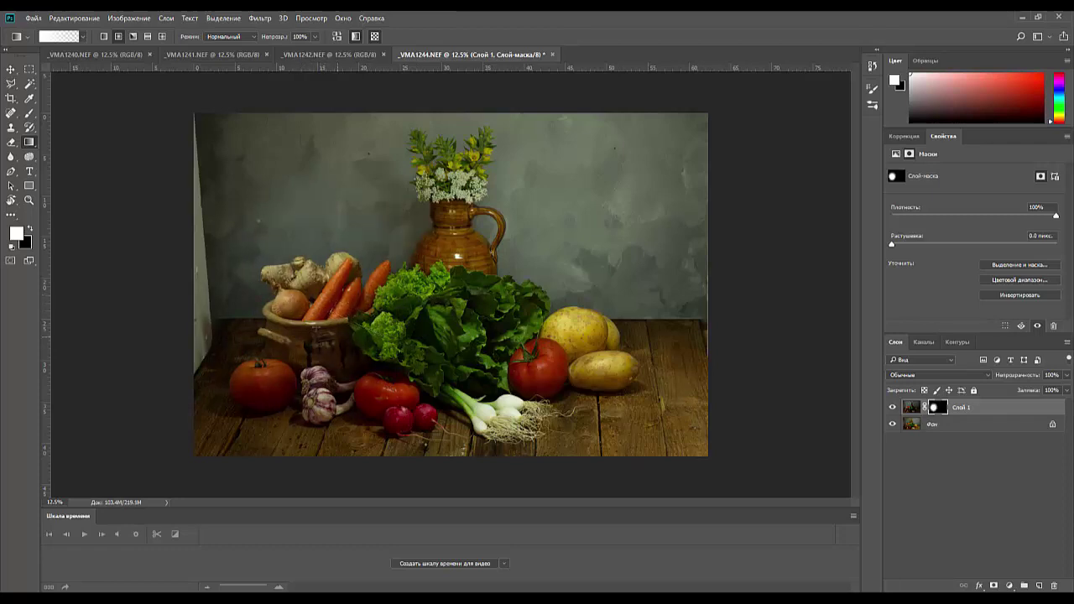
drag(315, 306, 349, 338)
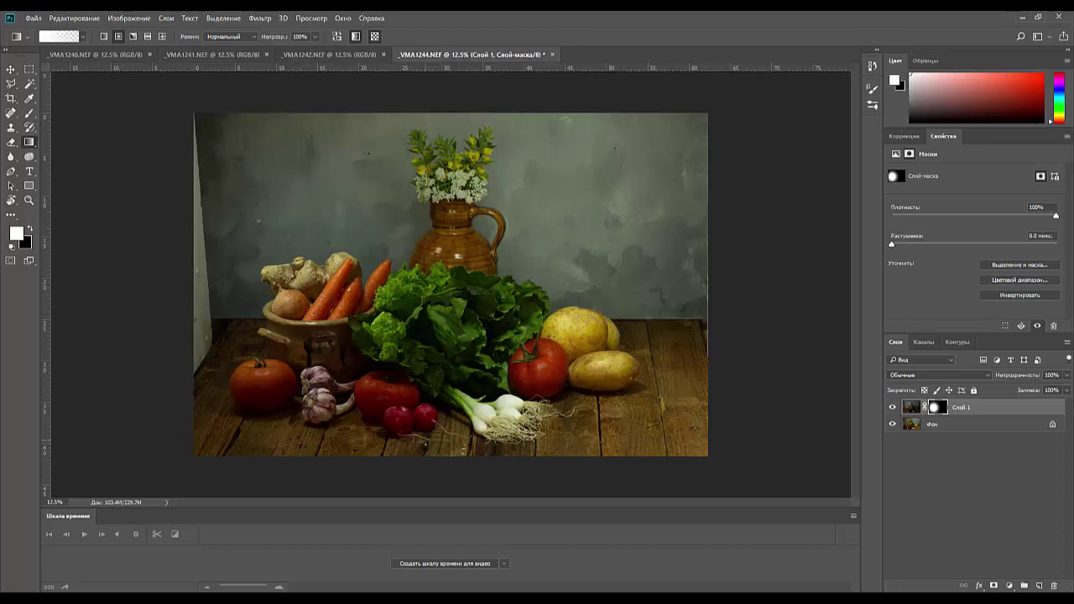
Try to extend the white mask gradient over the jug, flowers and background beside them.
key(ctrl+plus)
key(ctrl+plus)
key(ctrl+plus)
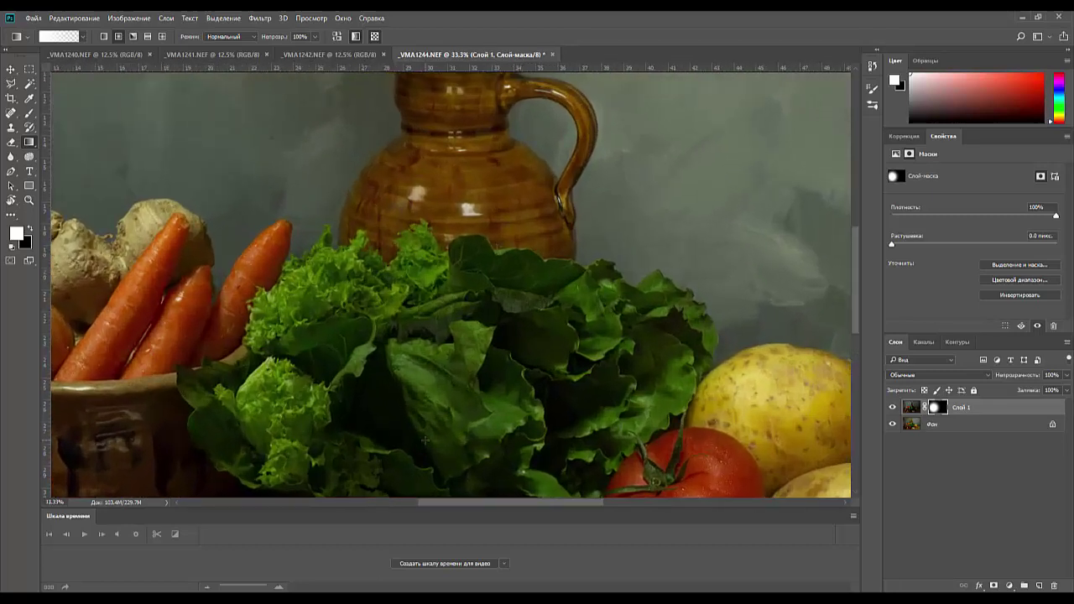
key(ctrl+minus)
key(ctrl+minus)
key(ctrl+minus)
key(ctrl+minus)
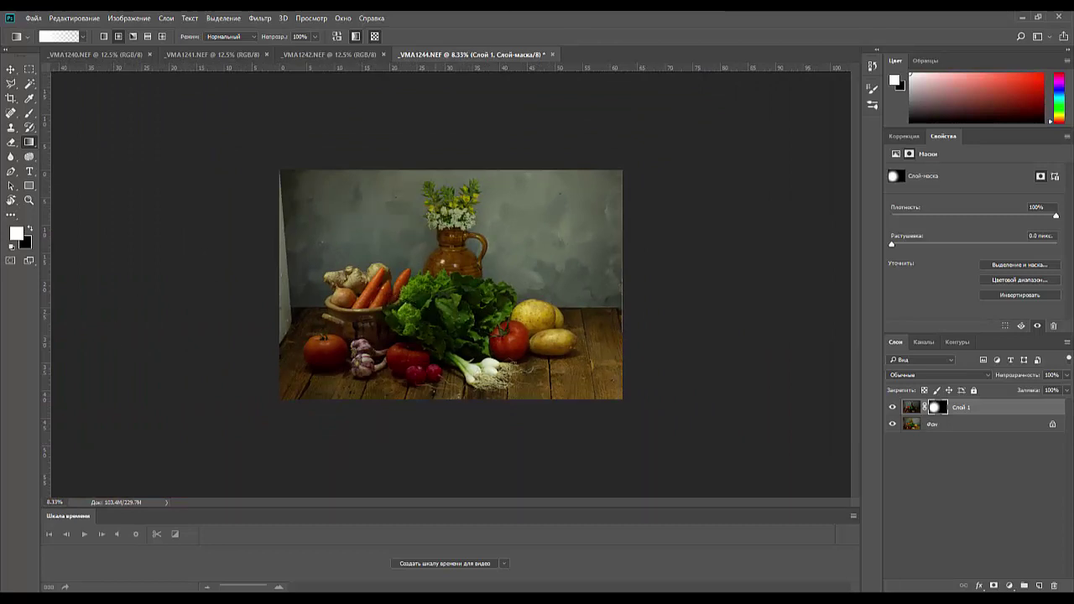
drag(439, 206, 584, 349)
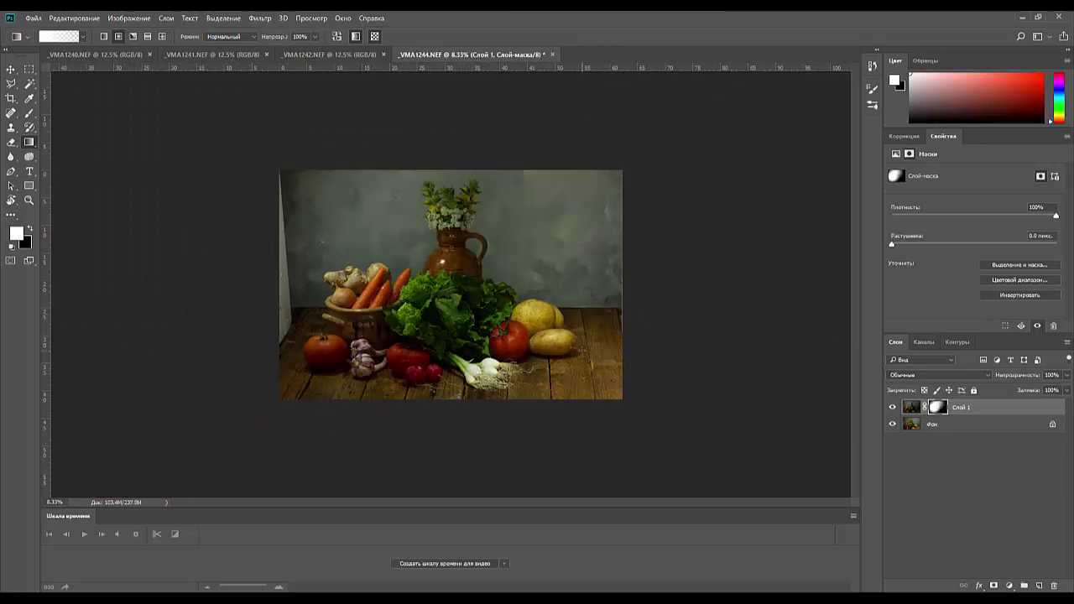
drag(503, 246, 579, 322)
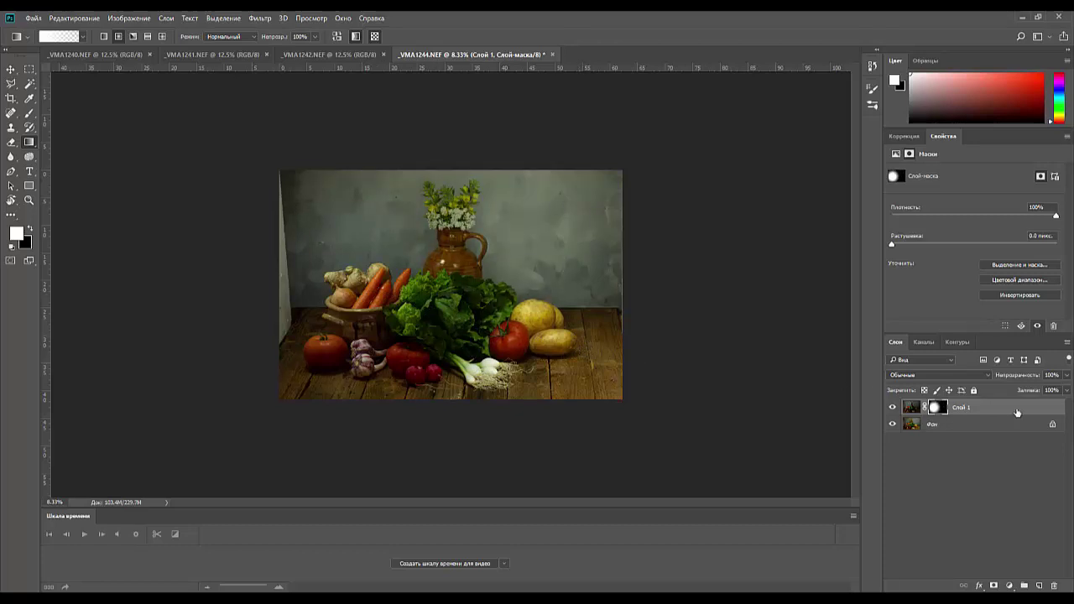
Stamp all visible layers into a new layer above the masked one in _VMA1244.NEF.
key(ctrl+2)
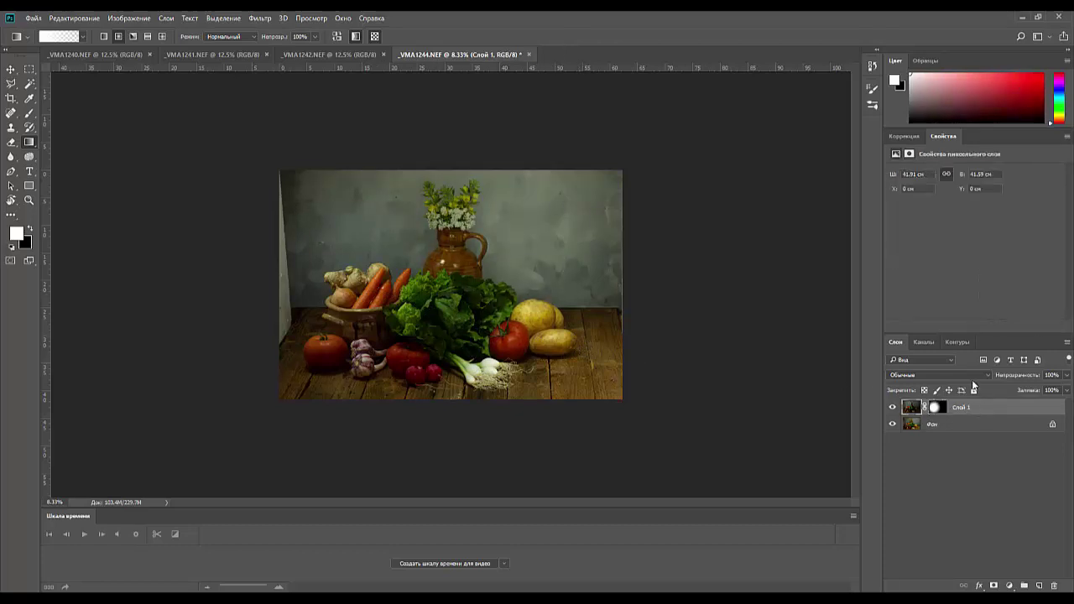
key(ctrl+alt+shift+s)
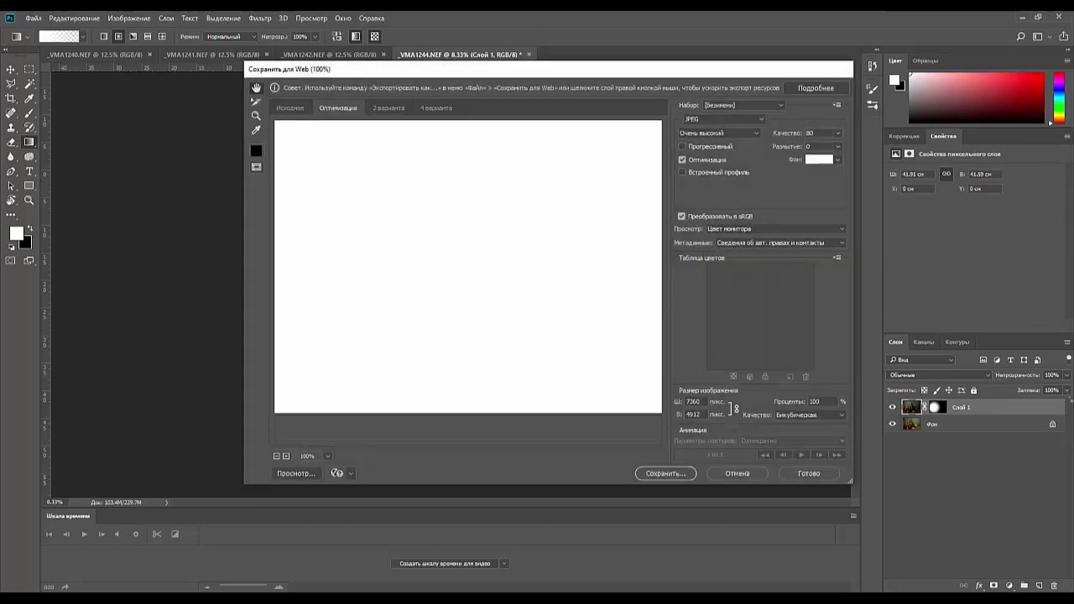
click(738, 474)
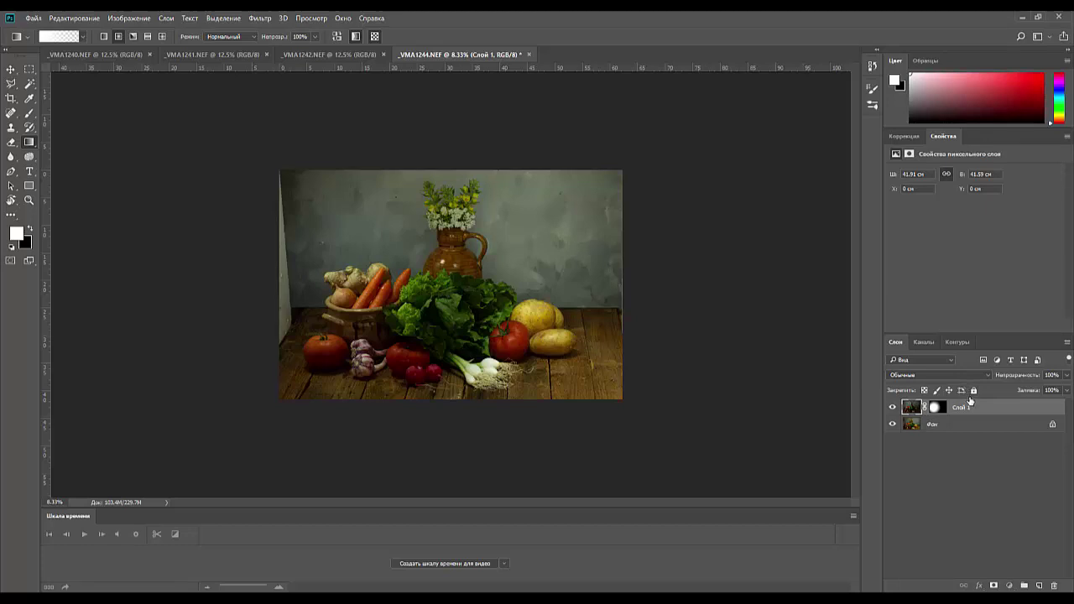
key(ctrl+alt+shift+e)
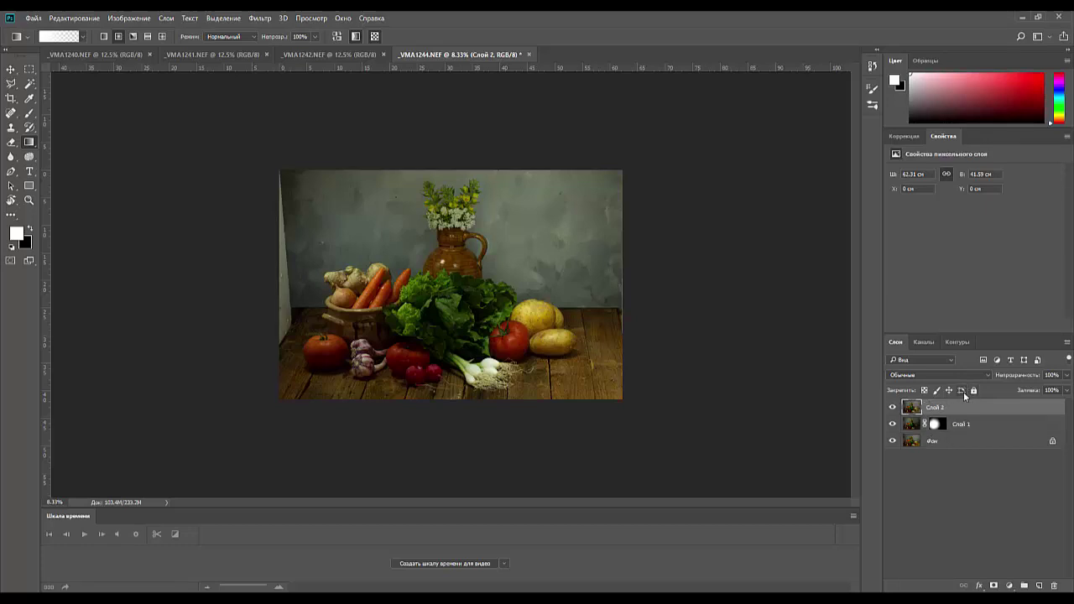
Copy the entire _VMA1241.NEF image and paste it as a new layer on top of the _VMA1244.NEF document.
click(195, 53)
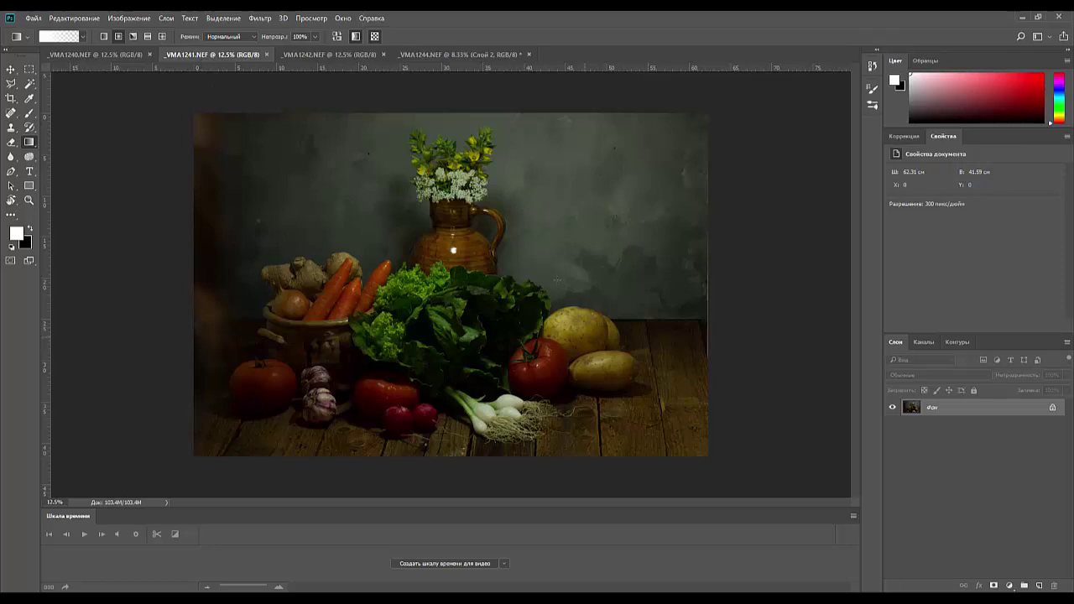
click(429, 54)
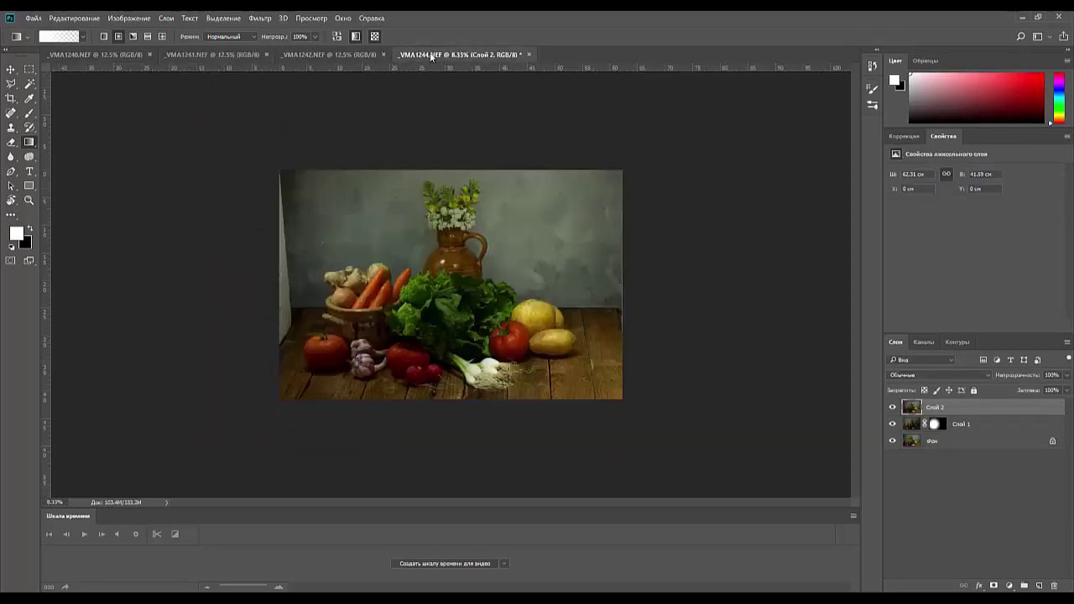
click(97, 54)
click(222, 53)
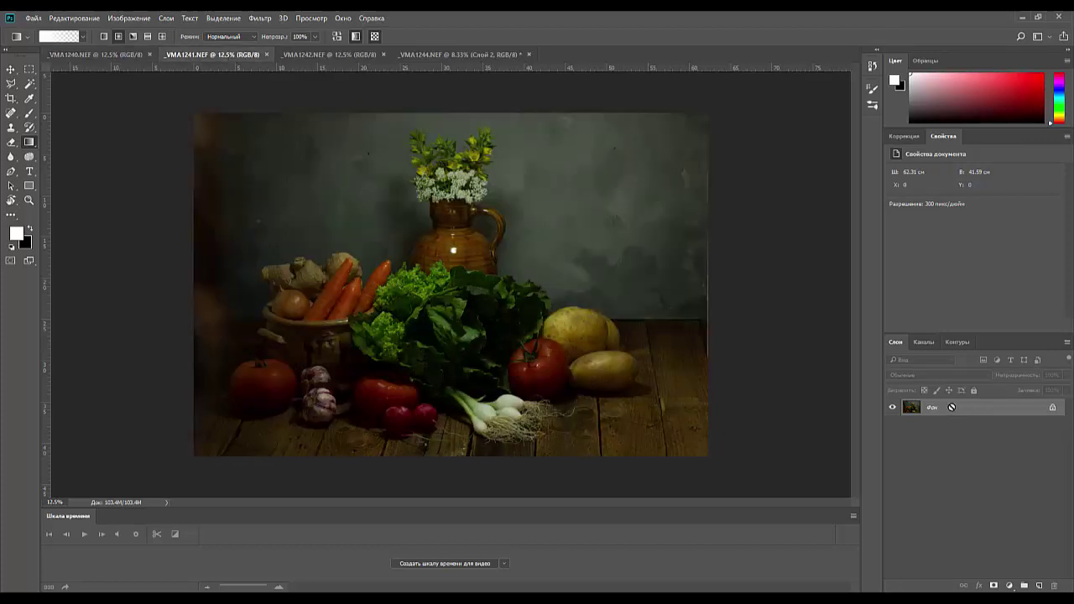
key(ctrl+a)
click(309, 53)
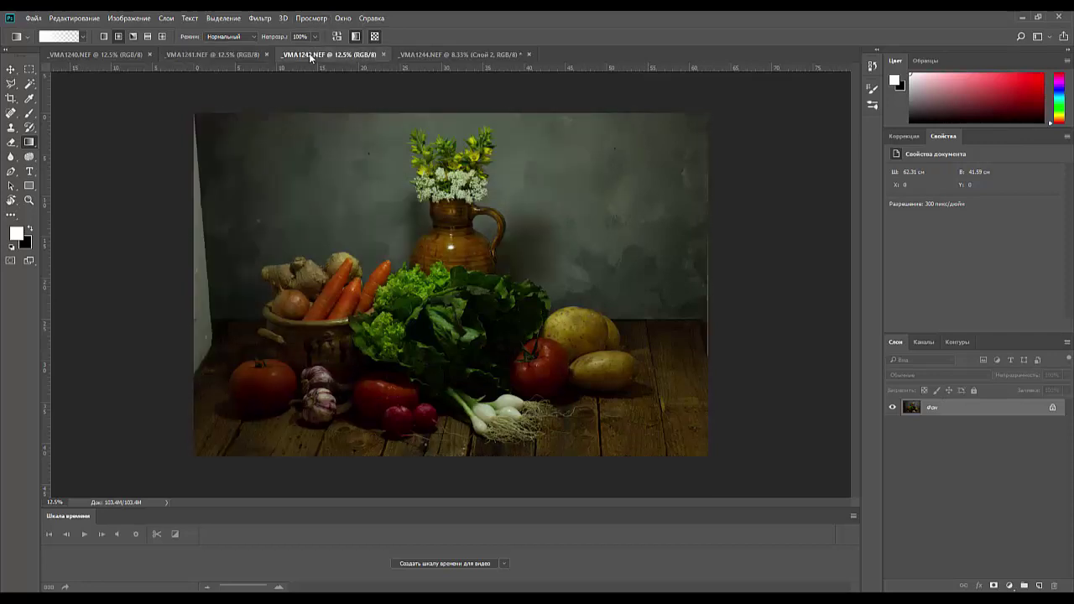
click(451, 55)
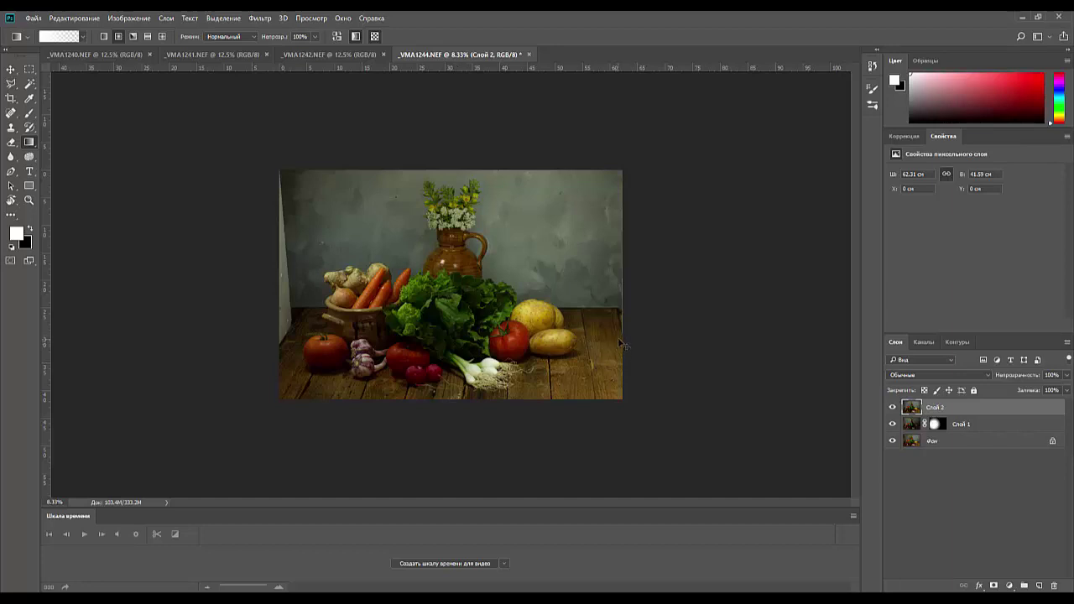
key(ctrl+shift+alt+n)
key(ctrl+shift+alt+e)
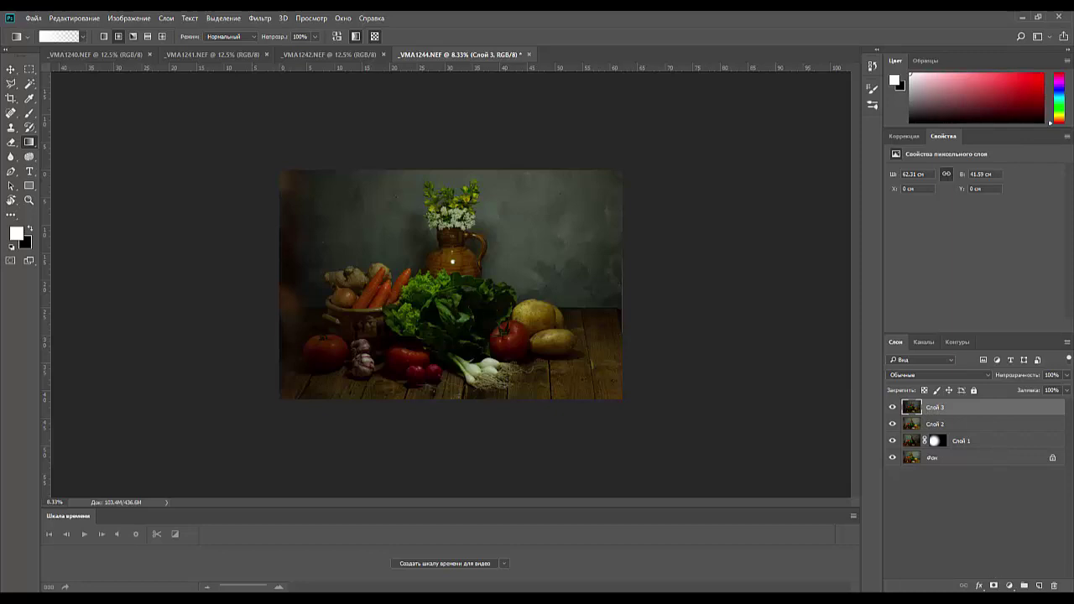
Add a black mask to the pasted layer and reveal the jug neck and lower flowers with small white radial gradients.
alt+click(995, 586)
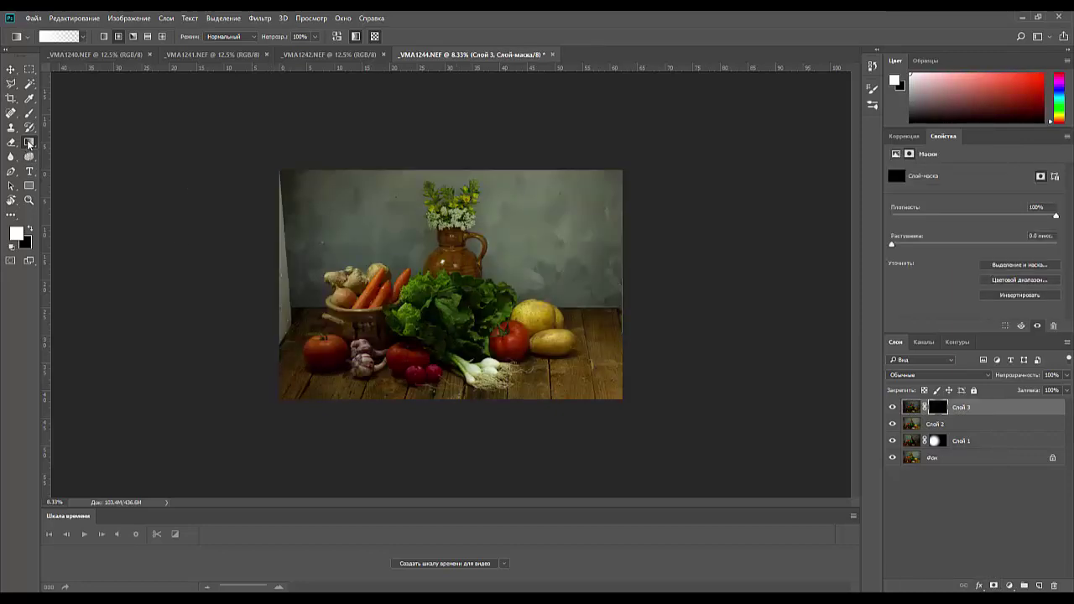
drag(459, 230, 461, 252)
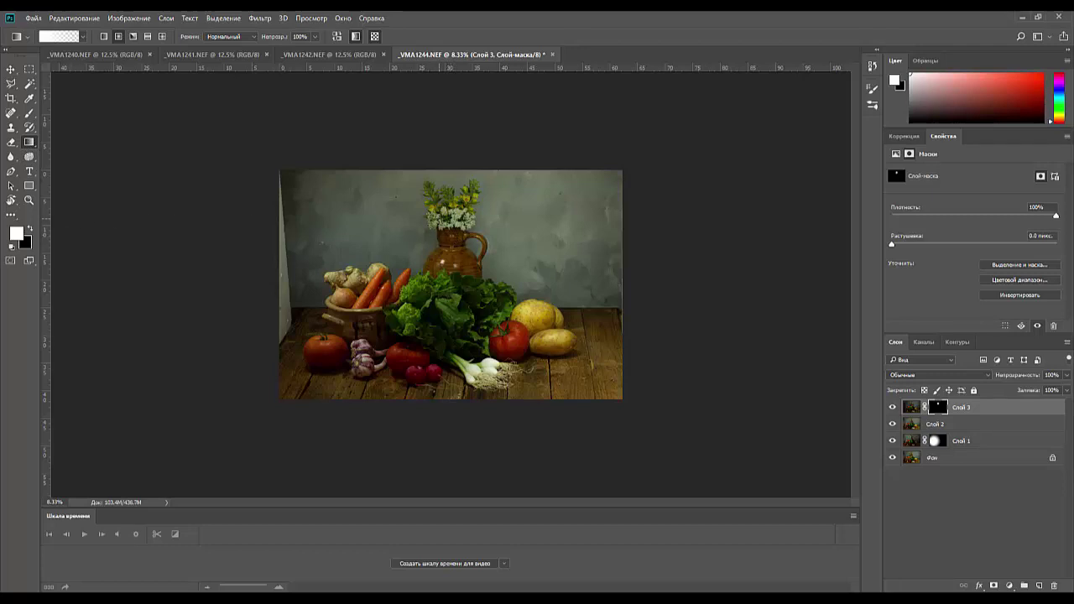
drag(443, 222, 460, 263)
drag(366, 366, 388, 383)
Stamp all visible layers into a new layer above the masked jug layer.
key(ctrl+plus)
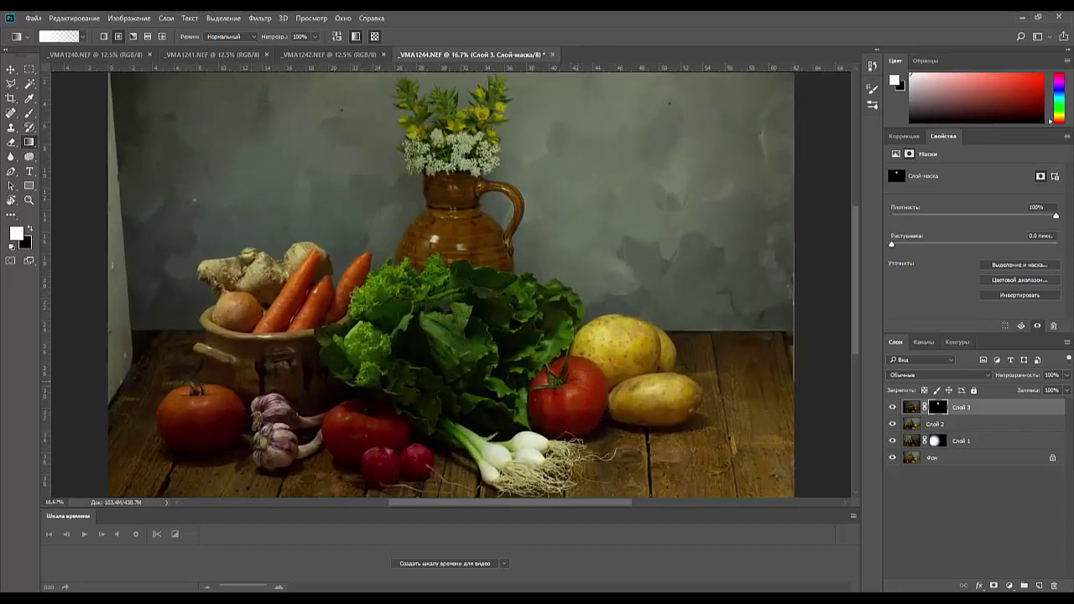
key(ctrl+minus)
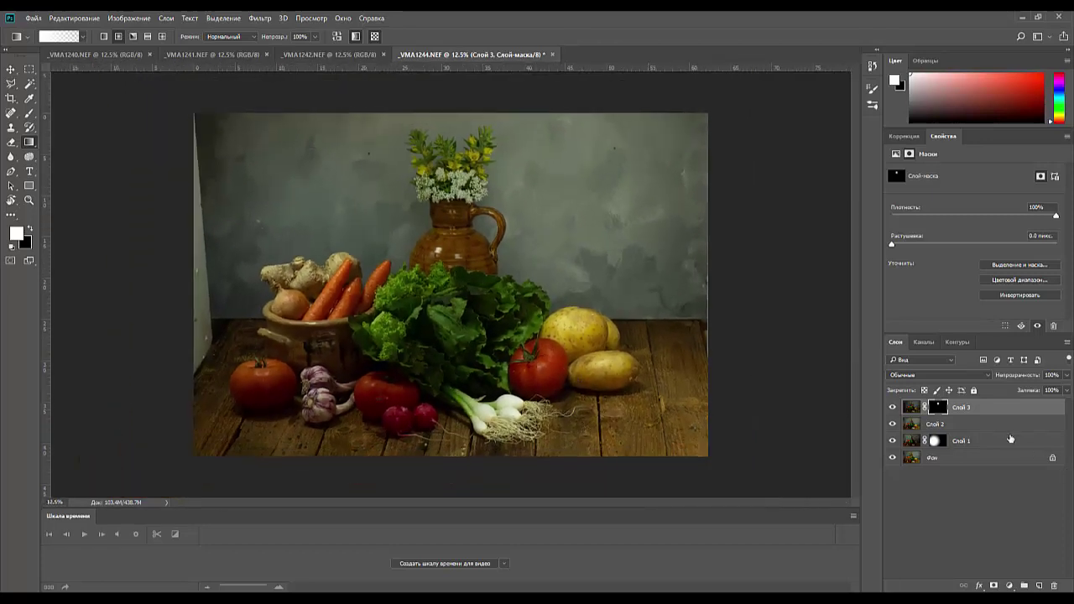
key(ctrl+shift+alt+e)
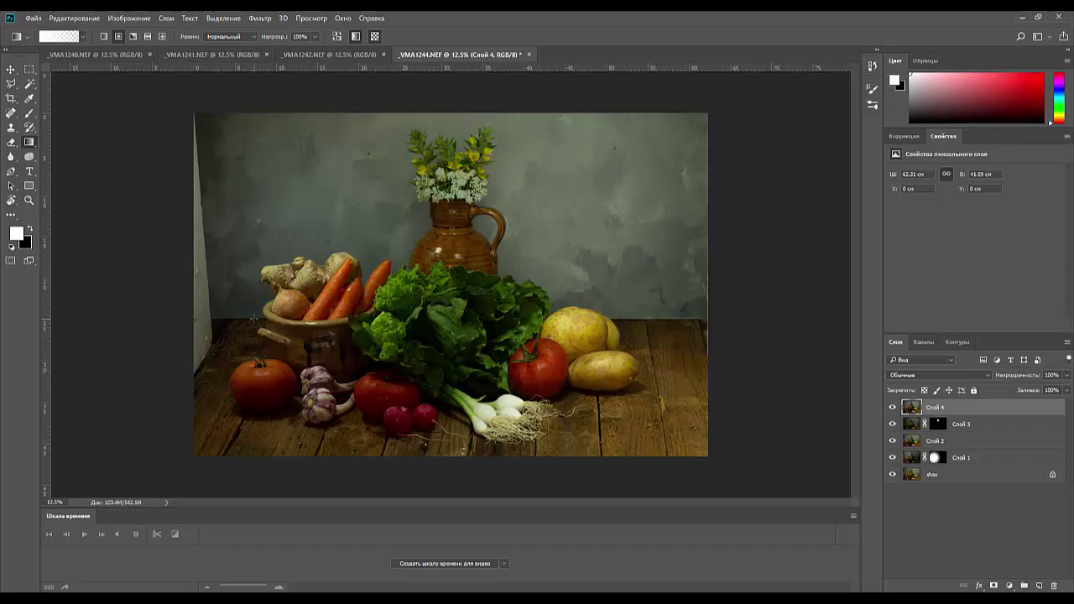
Try to outline the tabletop strip between the white panel and the tomato with the Polygonal Lasso at a 200 px feather.
key(ctrl+plus)
drag(271, 308, 724, 145)
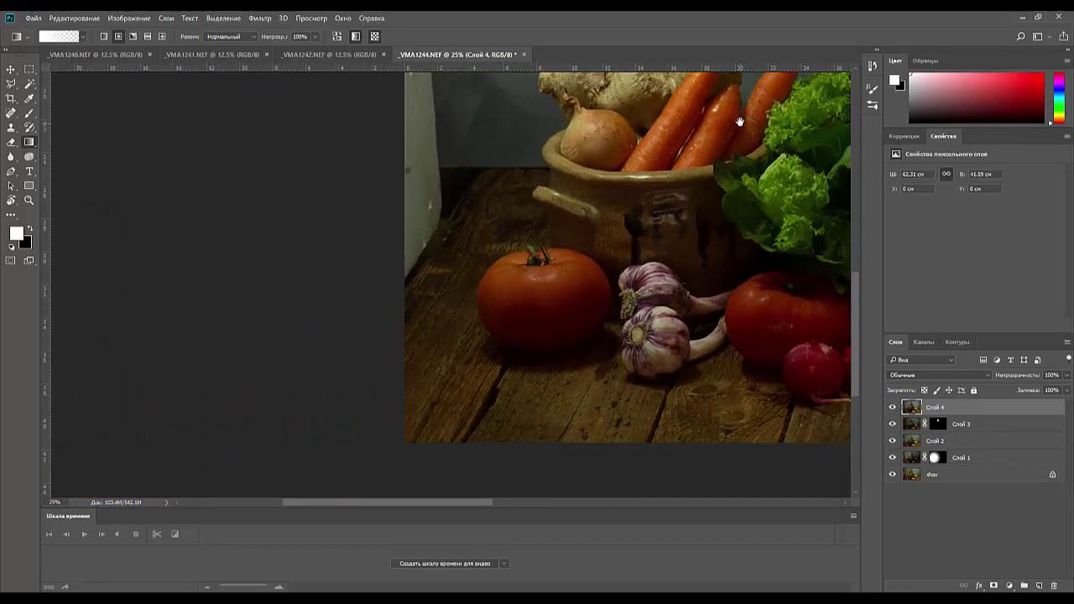
click(10, 84)
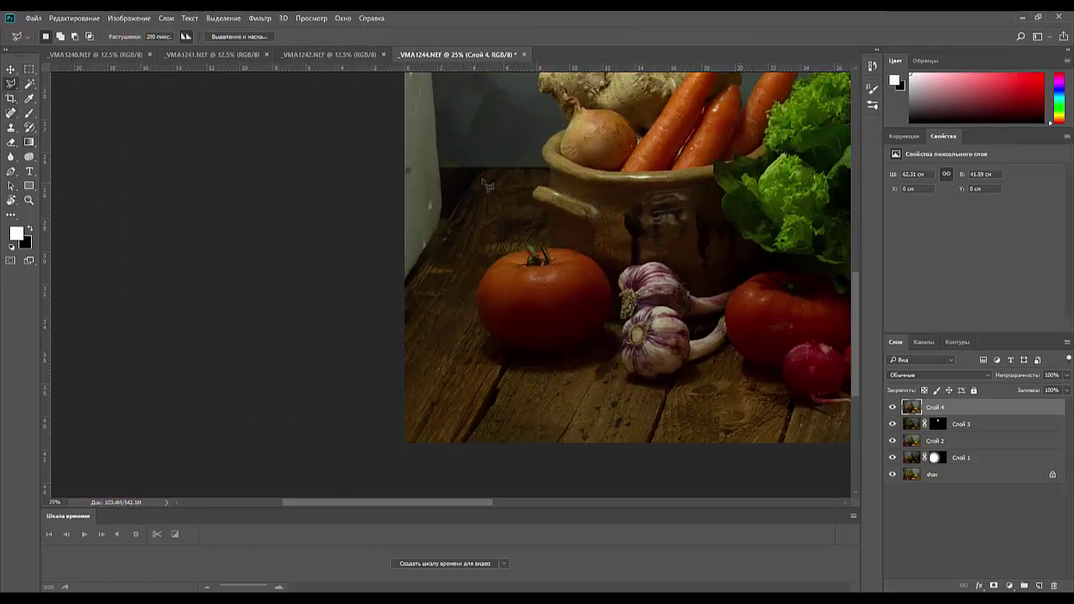
click(477, 166)
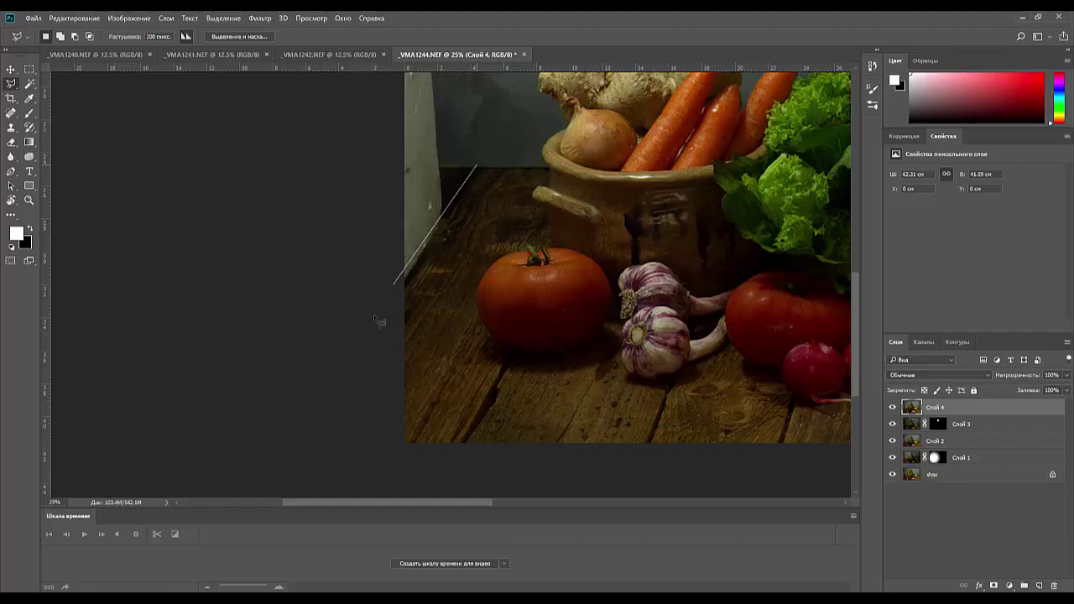
click(372, 457)
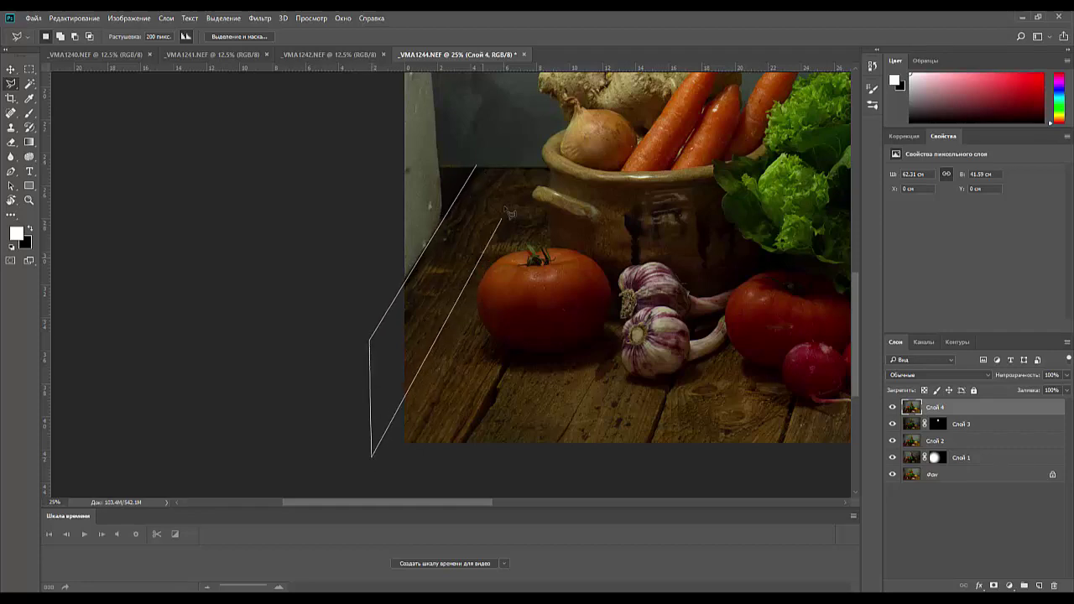
click(540, 168)
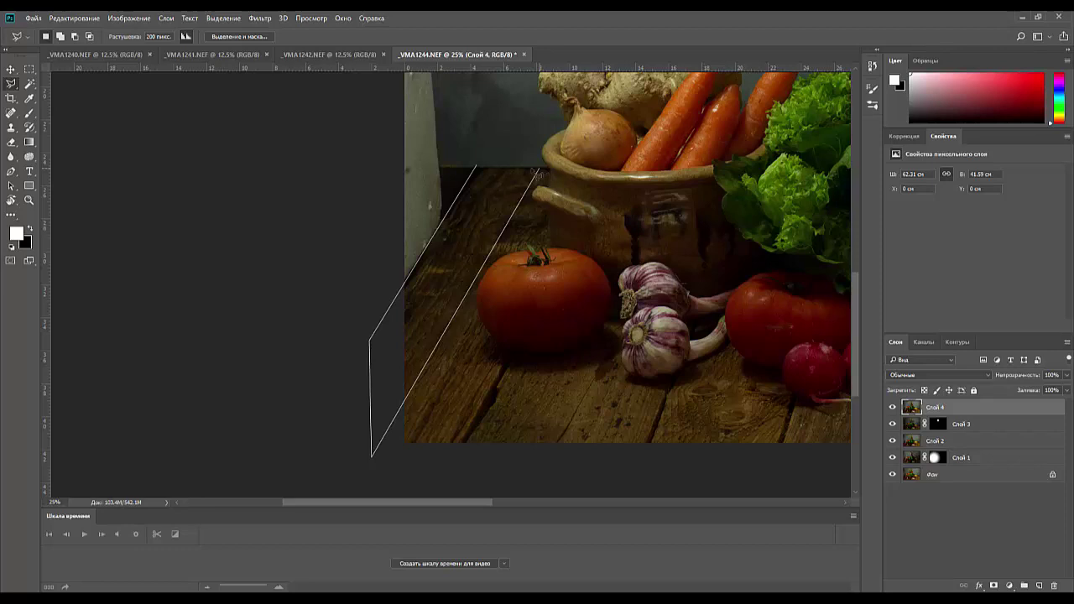
click(483, 174)
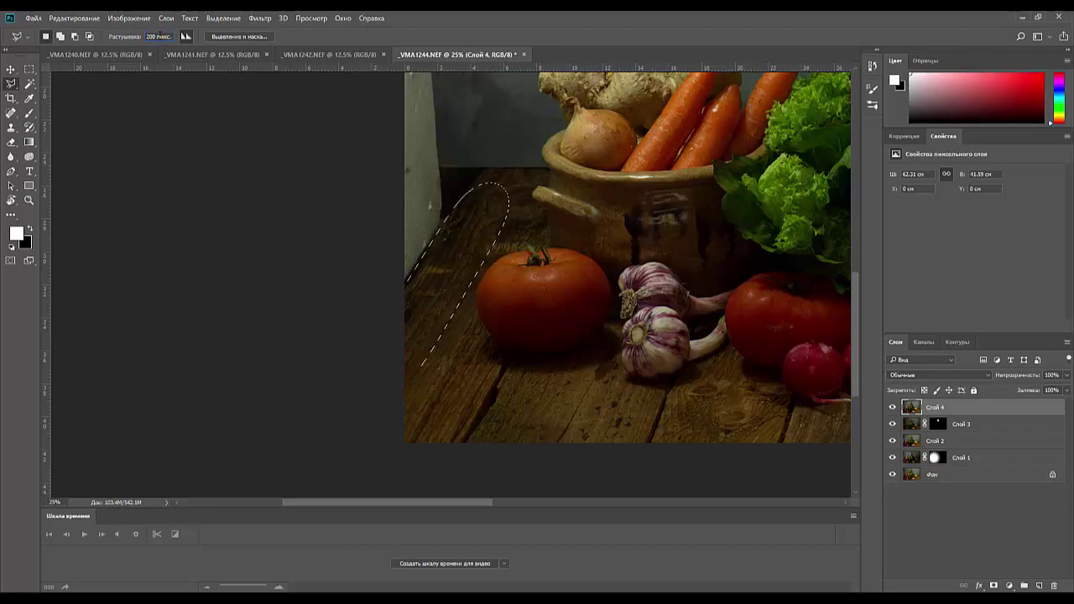
Set the lasso feather to 1 px, reselect the tabletop strip between the white panel and tomato, and copy it to a new layer.
double_click(156, 36)
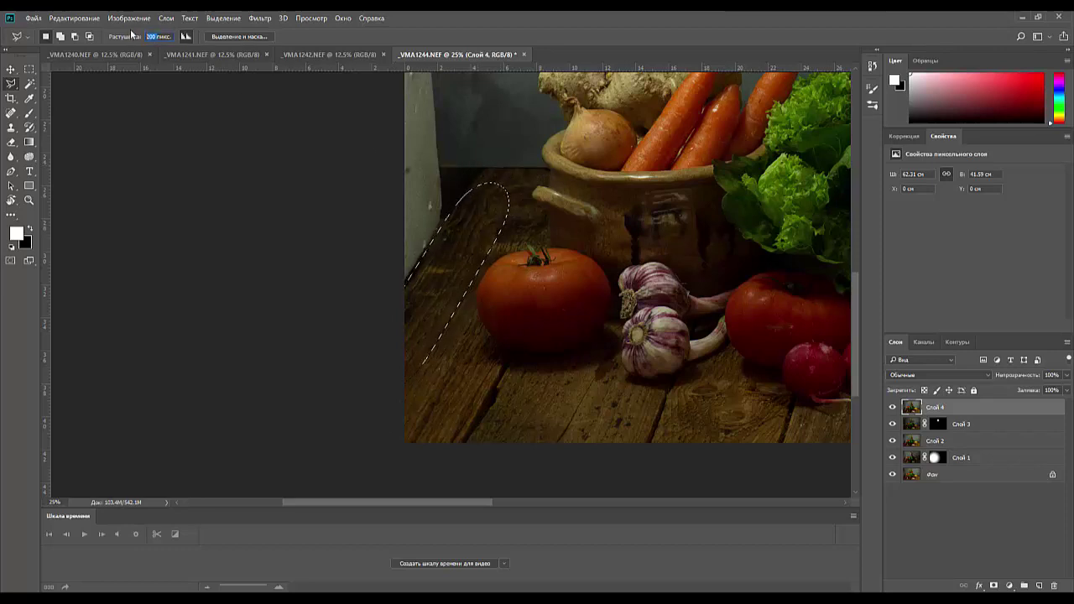
text(0)
click(147, 213)
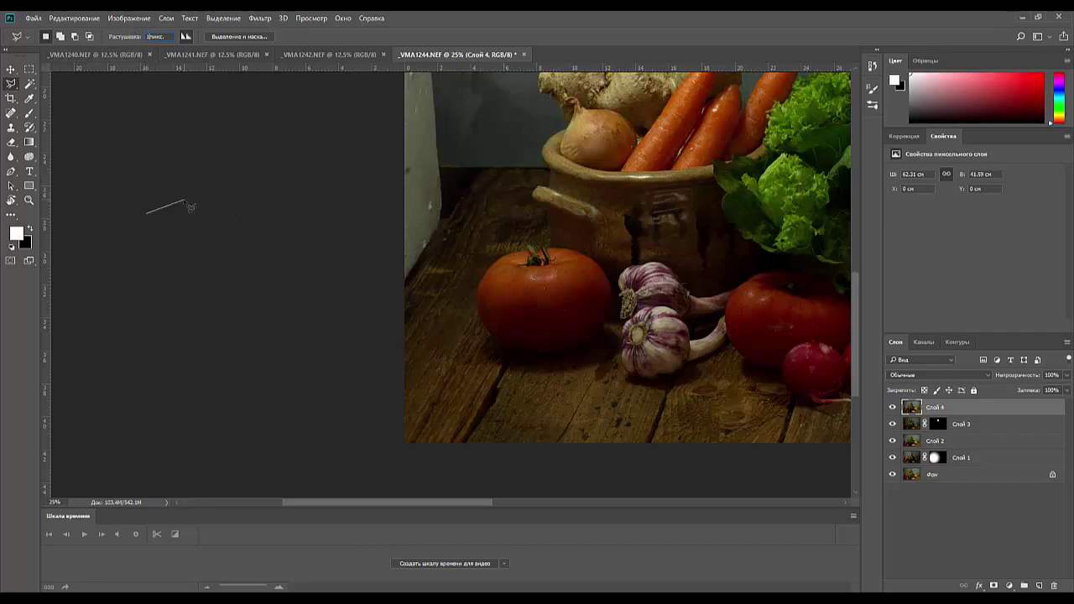
key(Escape)
key(ctrl+d)
click(472, 169)
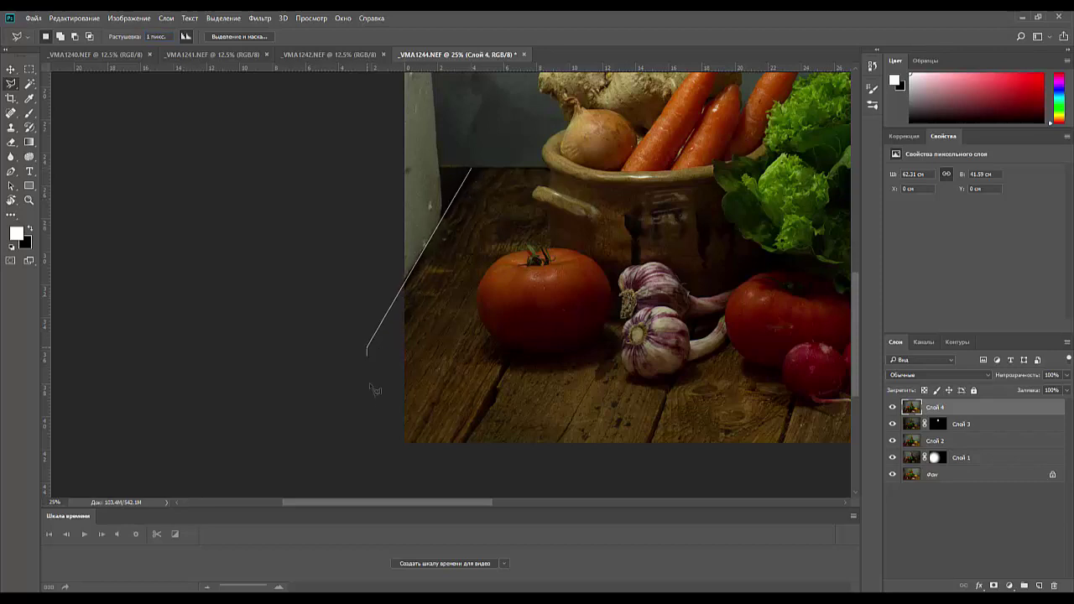
click(535, 168)
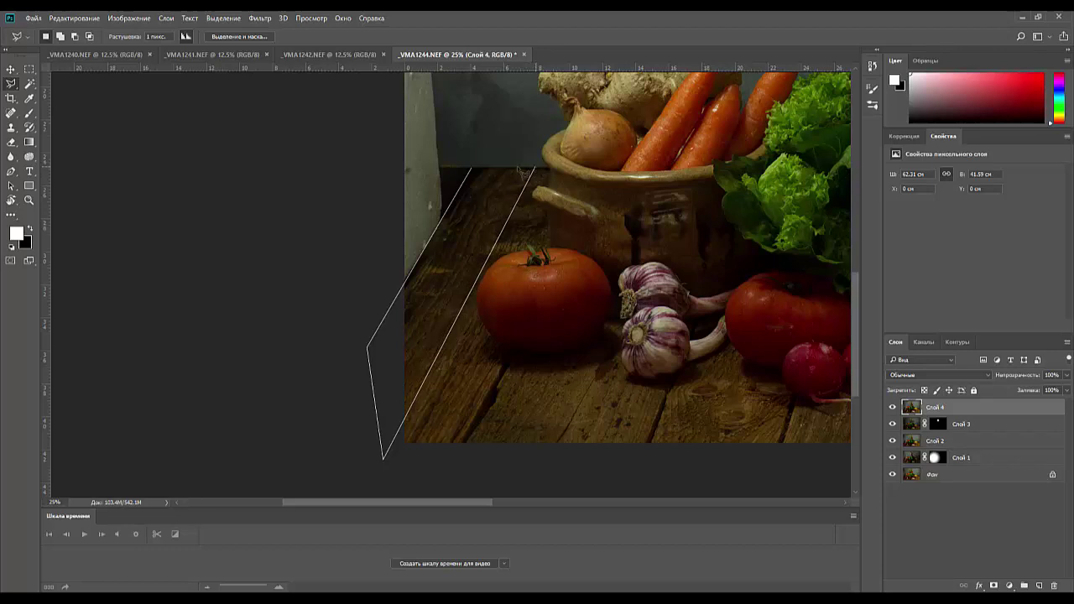
click(473, 169)
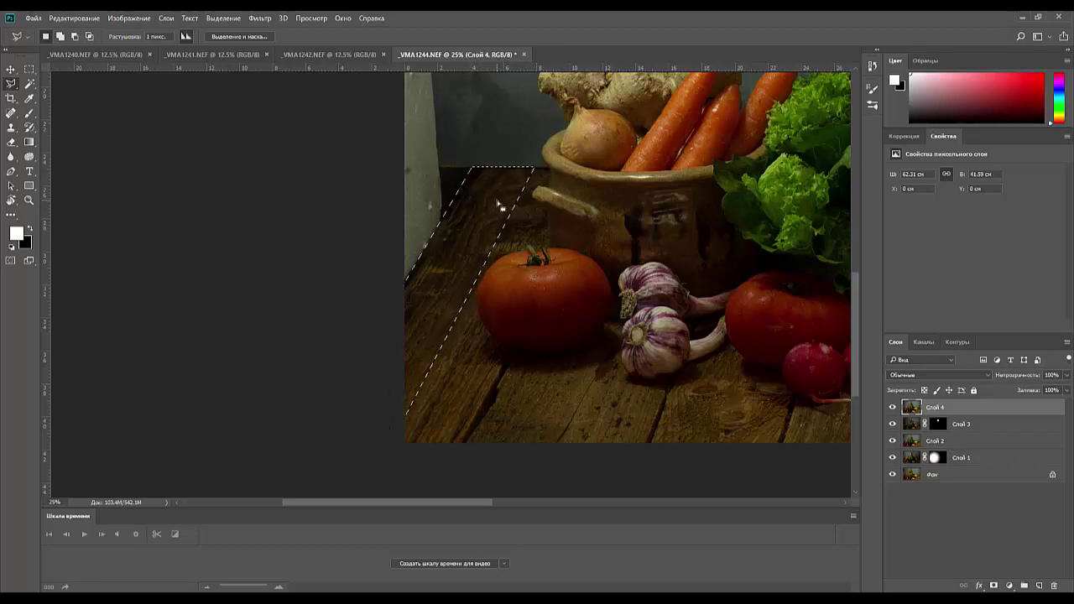
key(ctrl+j)
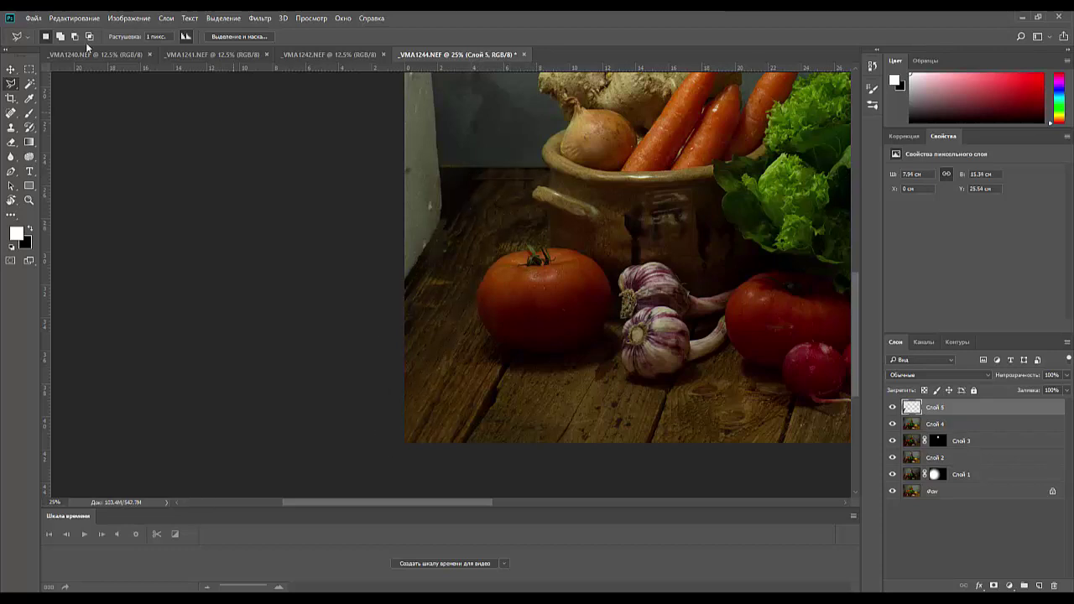
Move the copied wood strip over the lower end of the white panel, widen it to about 9 cm, and merge it with the layer below.
click(11, 69)
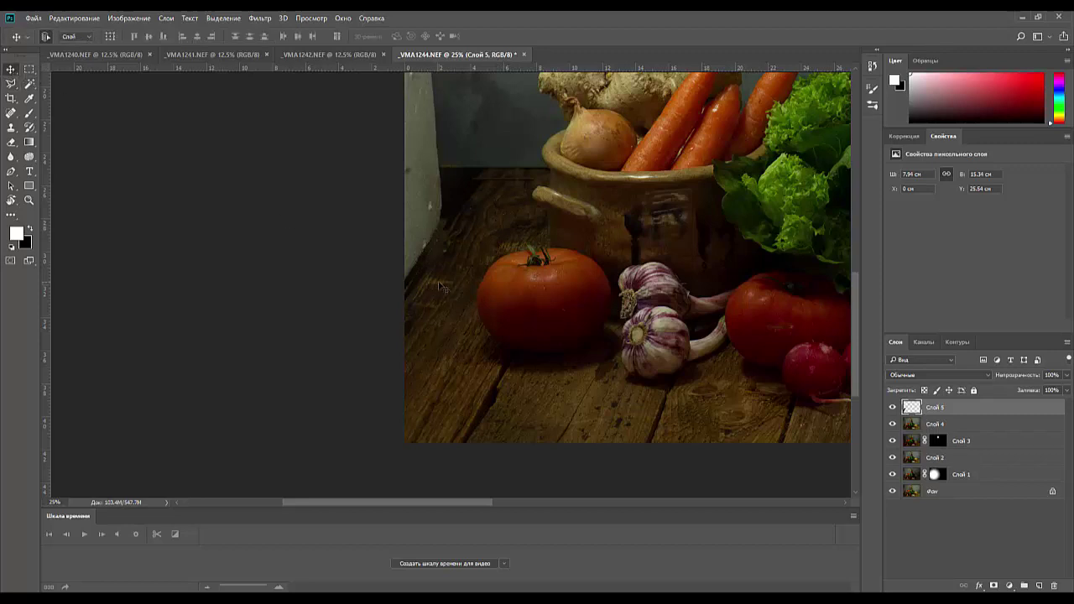
drag(443, 288, 322, 294)
key(ctrl+t)
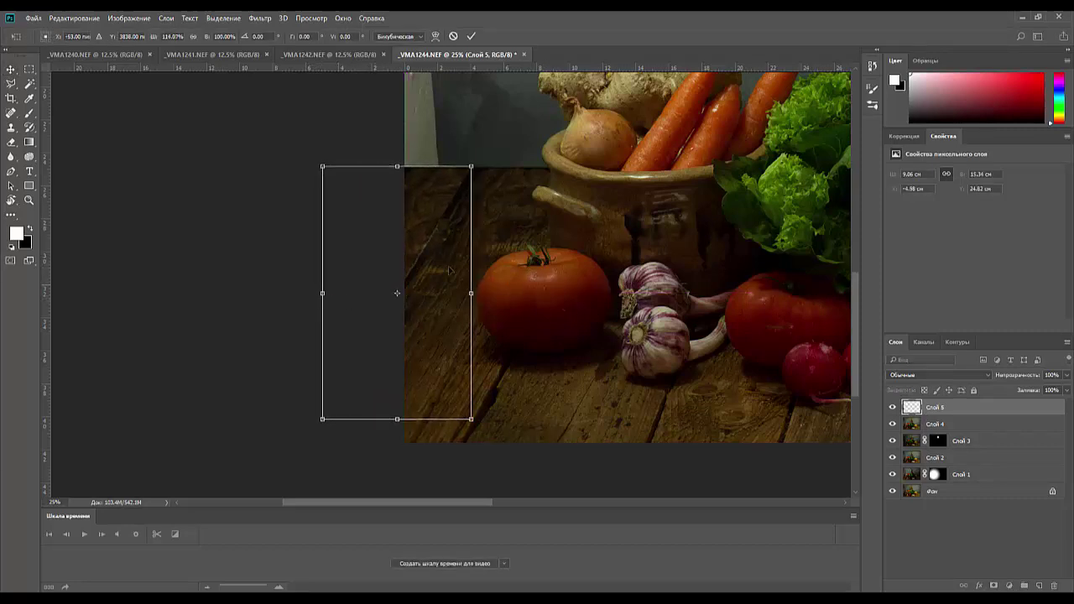
drag(472, 424, 499, 421)
drag(437, 256, 440, 257)
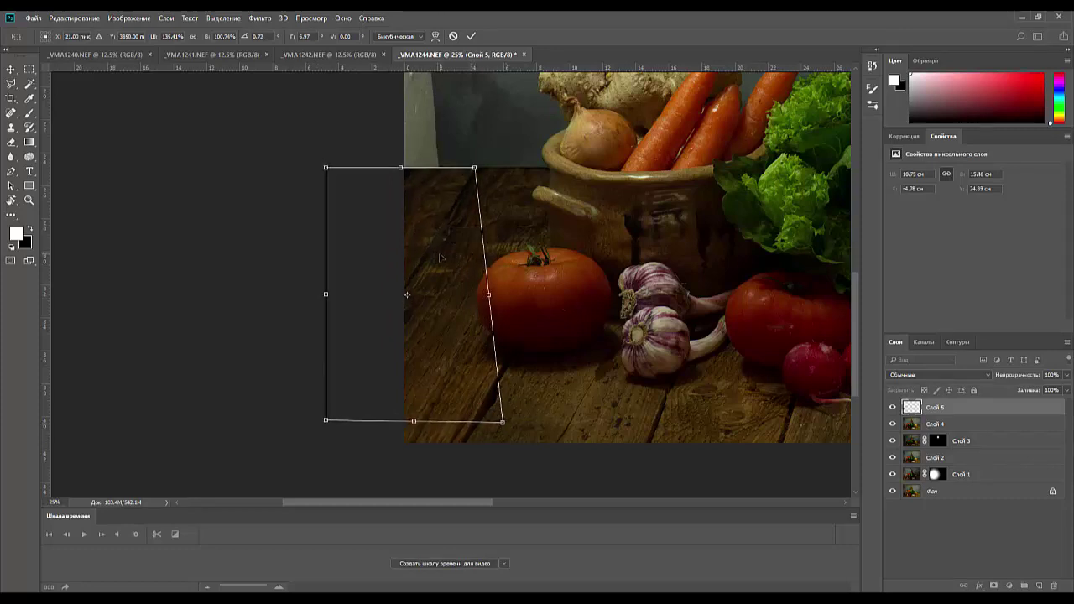
key(Return)
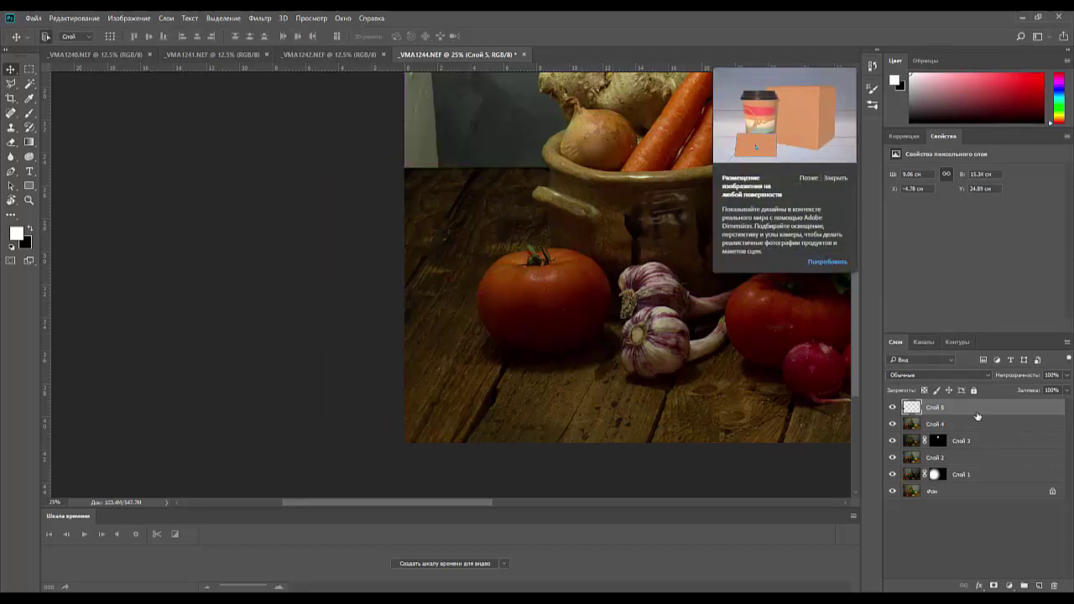
key(Delete)
Select a full-height rectangular strip of grey wall beside the white panel with a 20 px feather and copy it to a new layer.
drag(510, 183, 561, 511)
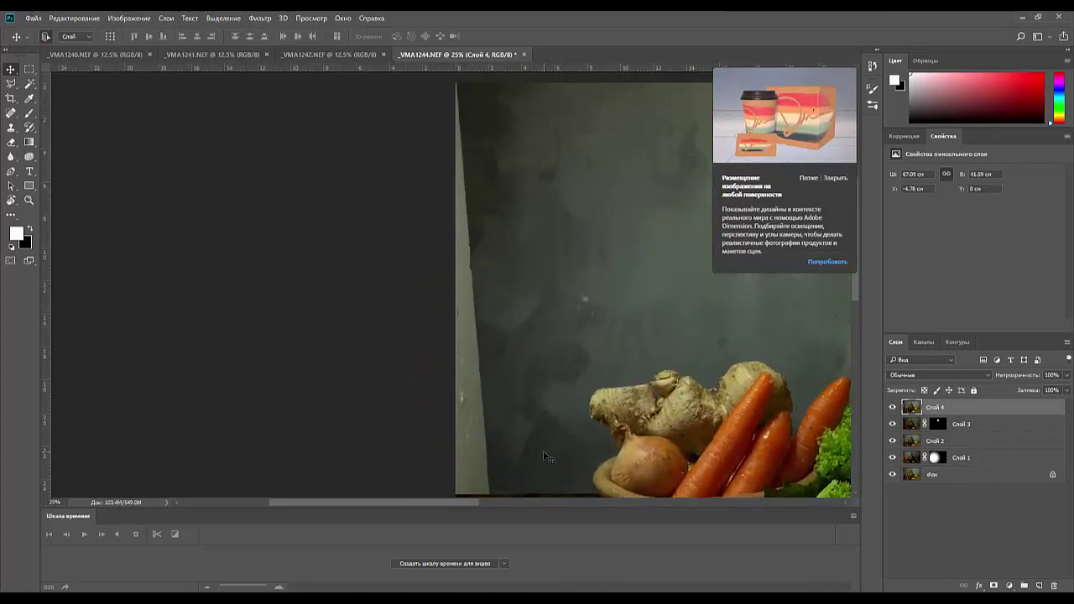
key(ctrl+minus)
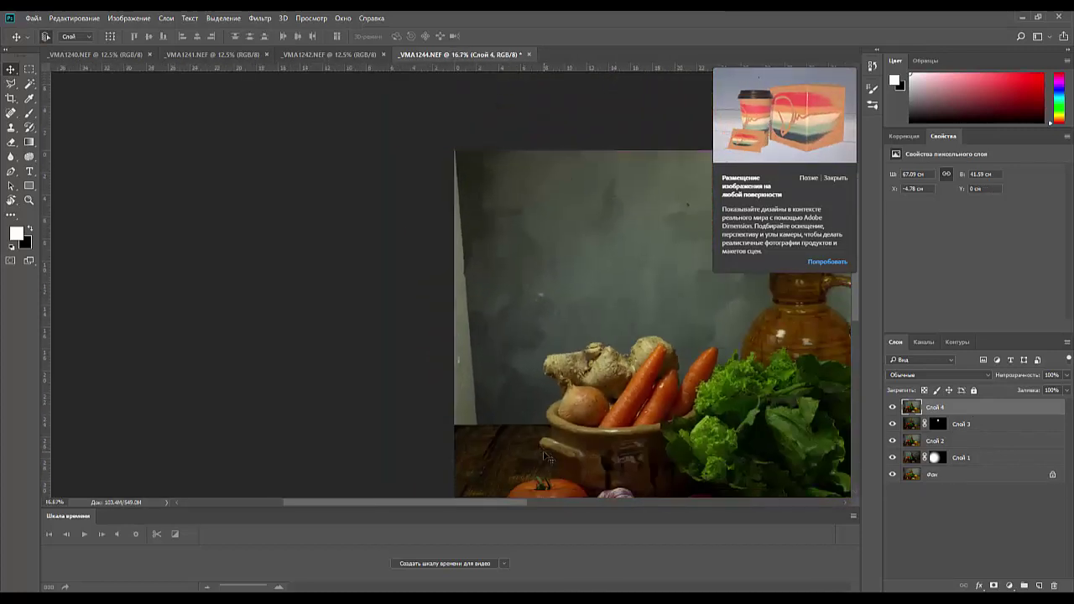
click(29, 69)
drag(484, 147, 533, 425)
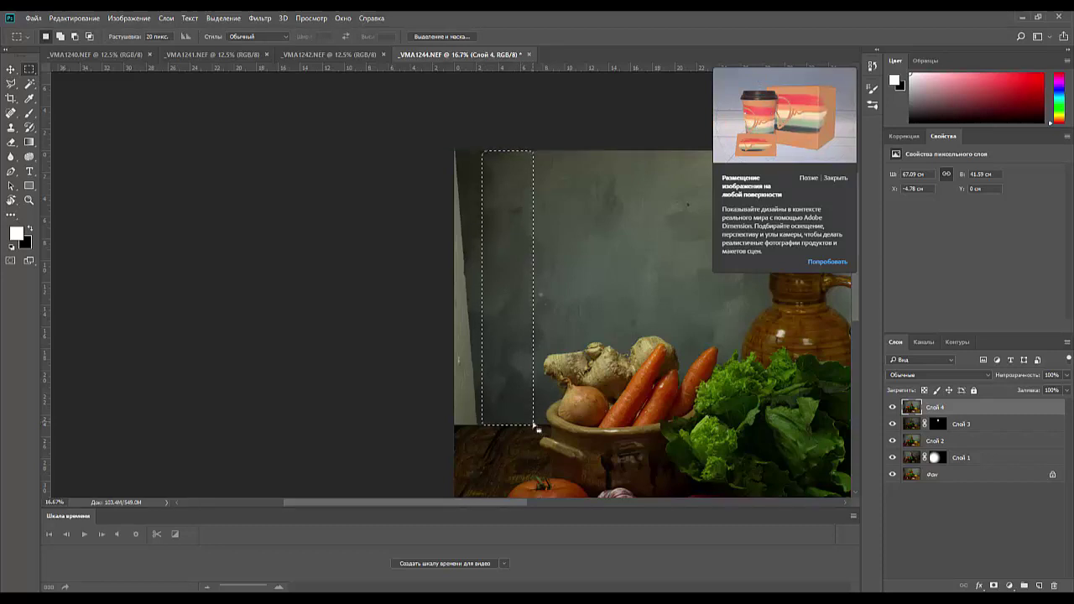
key(ctrl+j)
Move the copied wall strip over the remaining white panel and merge it with the layer below.
click(11, 71)
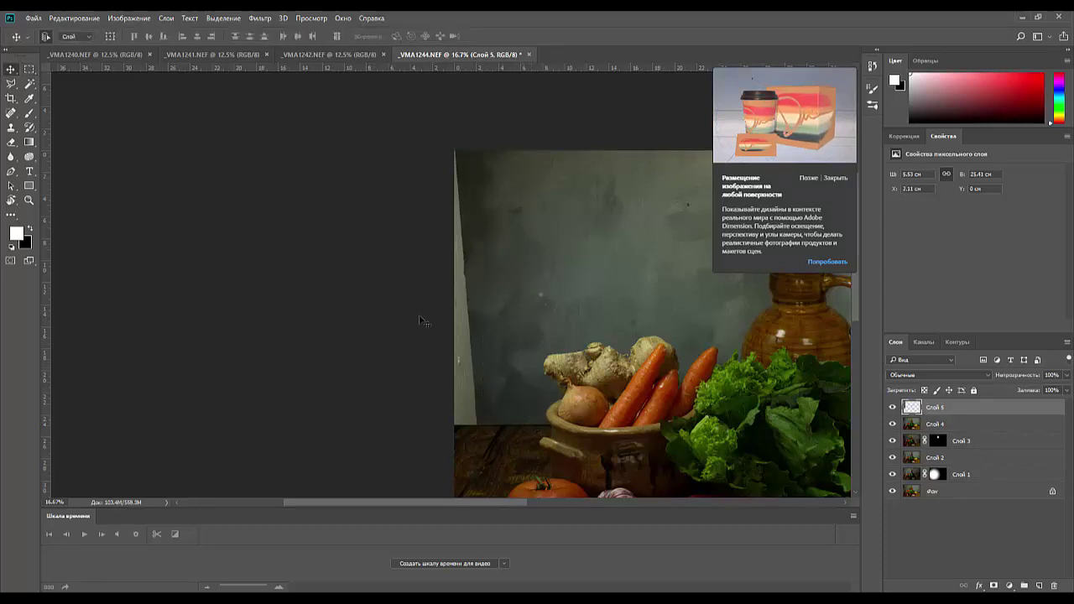
drag(512, 331, 476, 338)
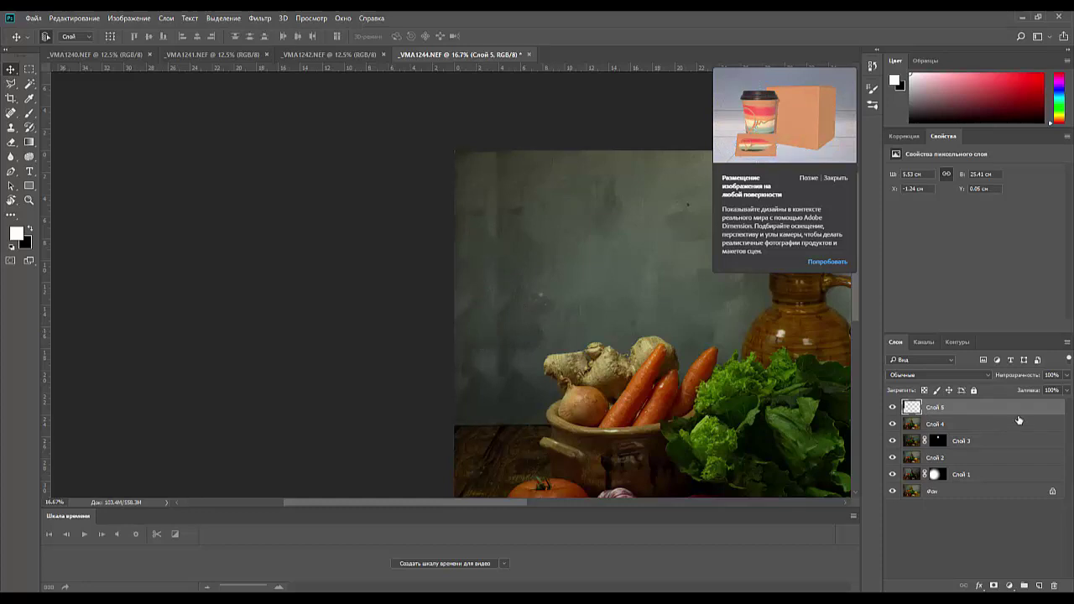
click(983, 417)
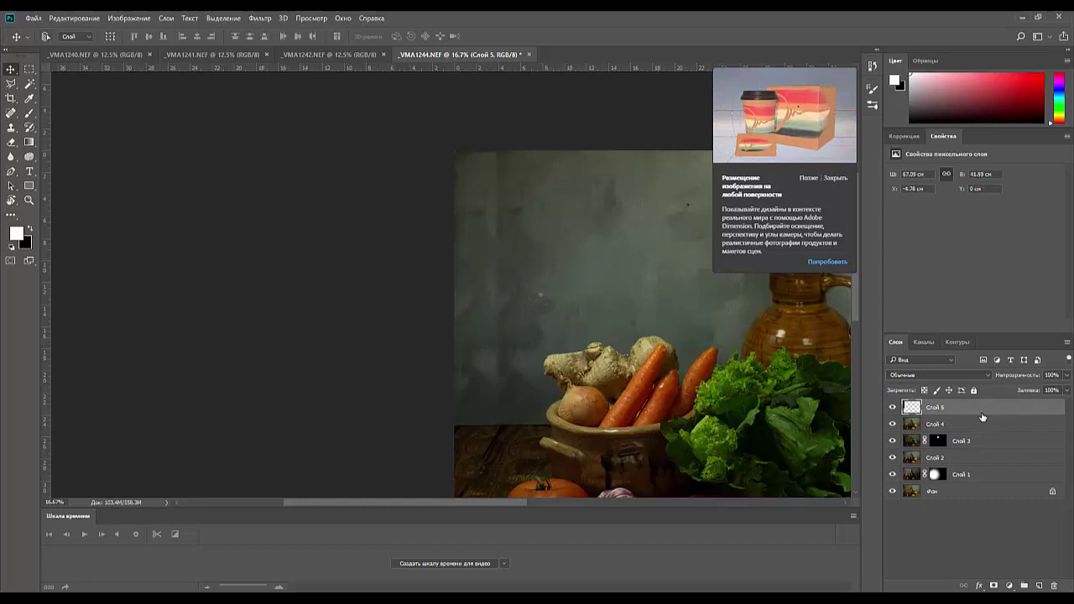
key(Delete)
Heal the vertical seam and blotches along the wall's left part with a 125 px Spot Healing Brush.
click(11, 112)
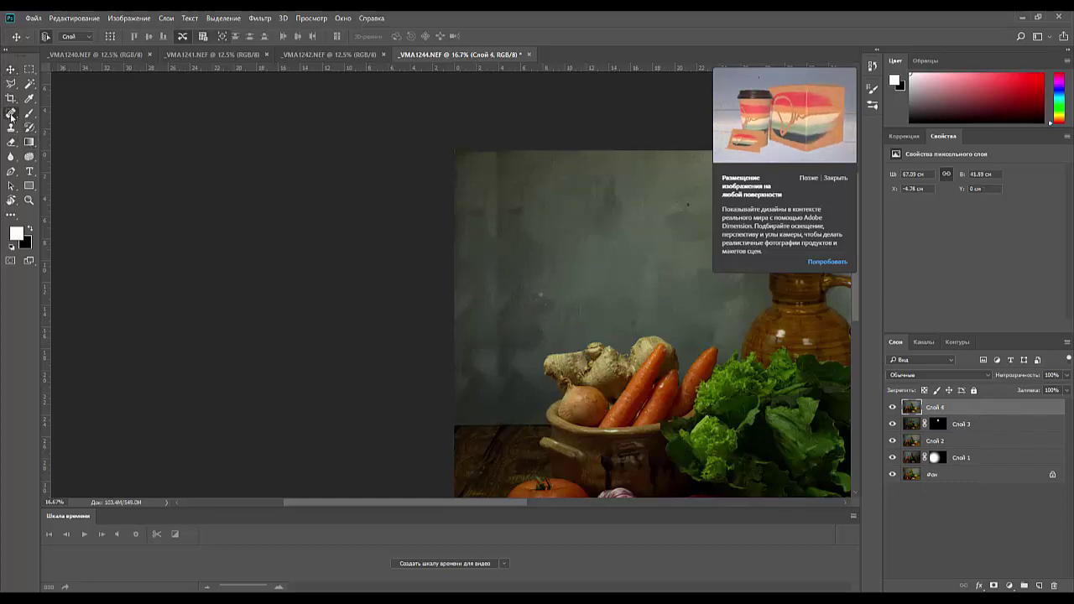
right_click(542, 177)
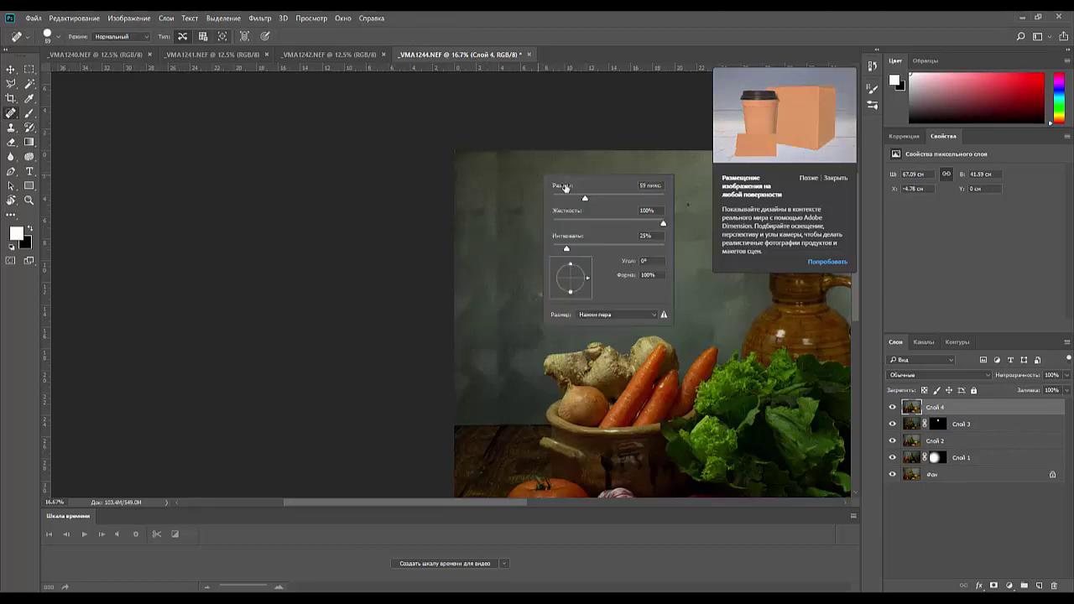
key(Return)
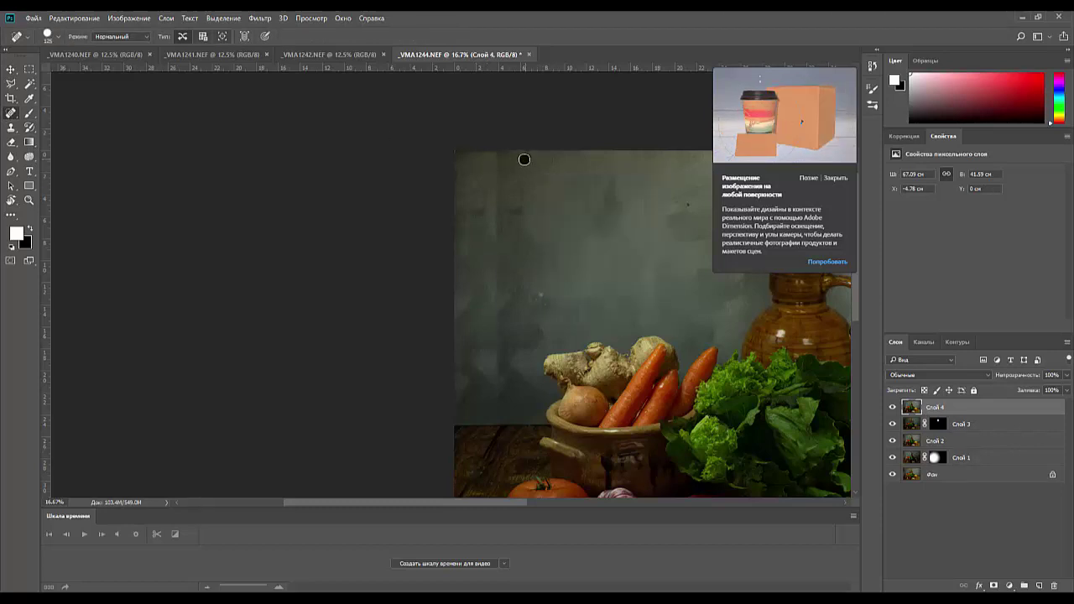
mouse_move(498, 176)
mouse_down()
mouse_move(493, 277)
mouse_move(507, 367)
mouse_up()
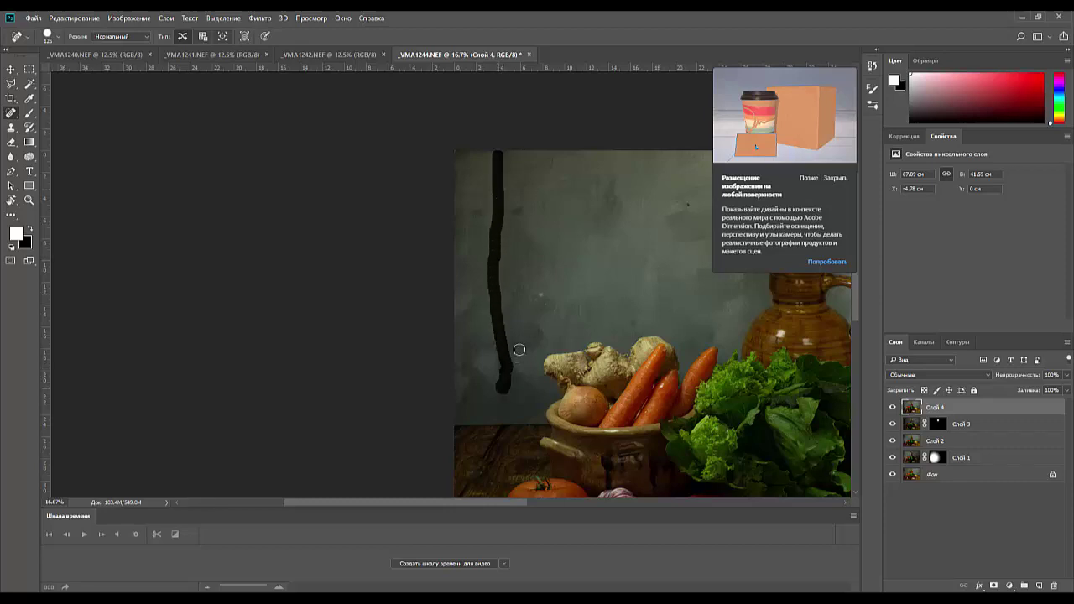
drag(489, 183, 500, 173)
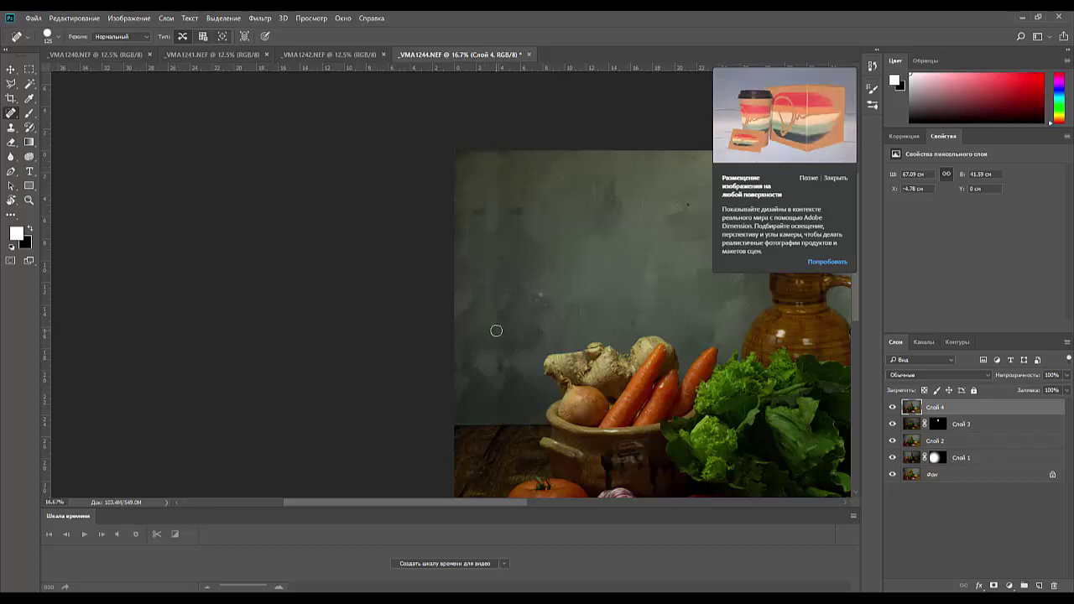
mouse_move(497, 297)
mouse_down()
mouse_move(492, 218)
mouse_move(473, 213)
mouse_move(500, 188)
mouse_move(482, 182)
mouse_move(503, 214)
mouse_up()
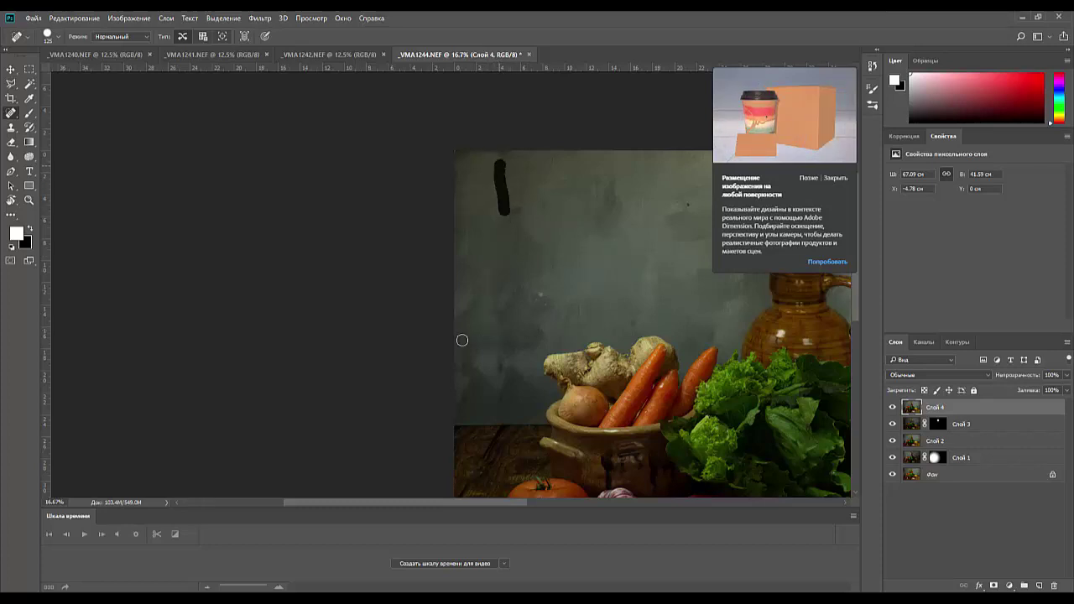
Patch the remaining blotches on the left part of the wall with the Patch tool and clear the selection.
right_click(9, 117)
click(58, 135)
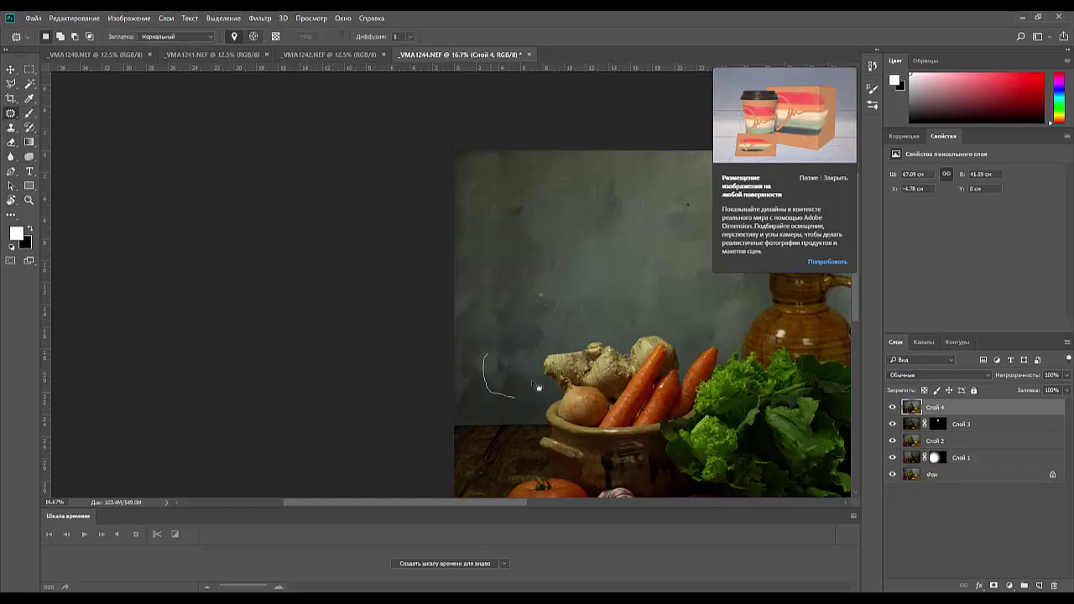
drag(499, 343, 504, 294)
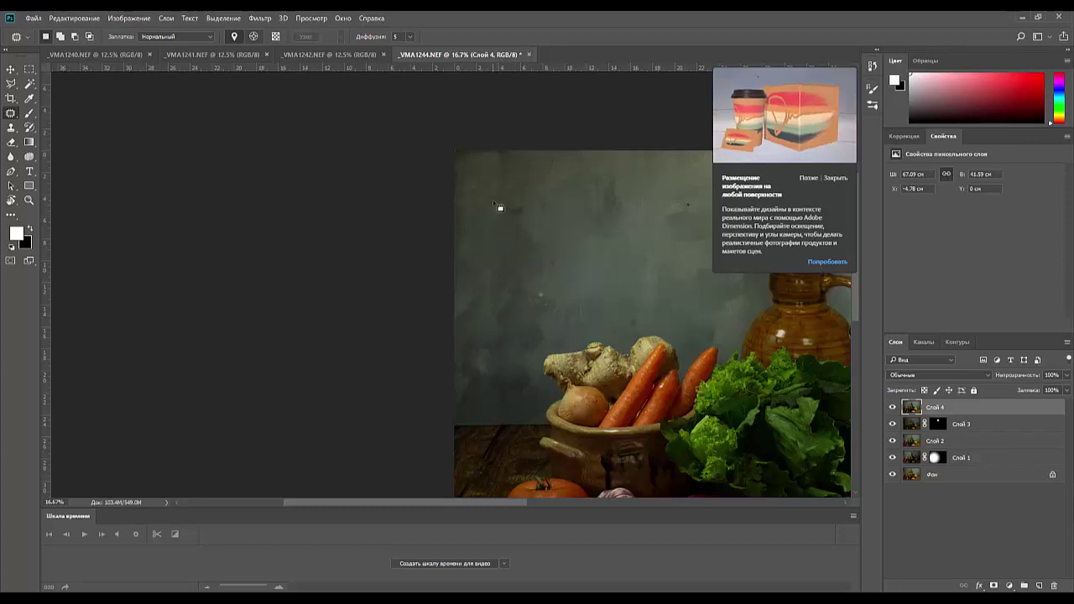
mouse_move(495, 199)
mouse_down()
mouse_move(507, 223)
mouse_move(495, 199)
mouse_up()
mouse_move(480, 160)
mouse_down()
mouse_move(520, 182)
mouse_move(492, 163)
mouse_move(492, 207)
mouse_up()
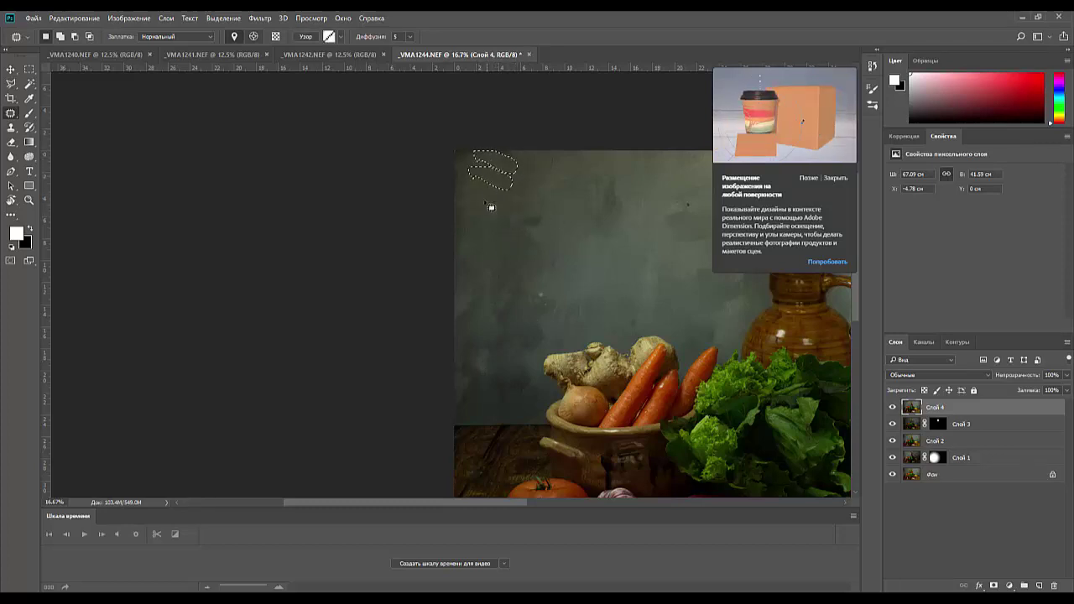
key(ctrl+d)
Crop a narrow full-height strip off the right side of the still life.
key(ctrl+minus)
key(ctrl+minus)
key(ctrl+minus)
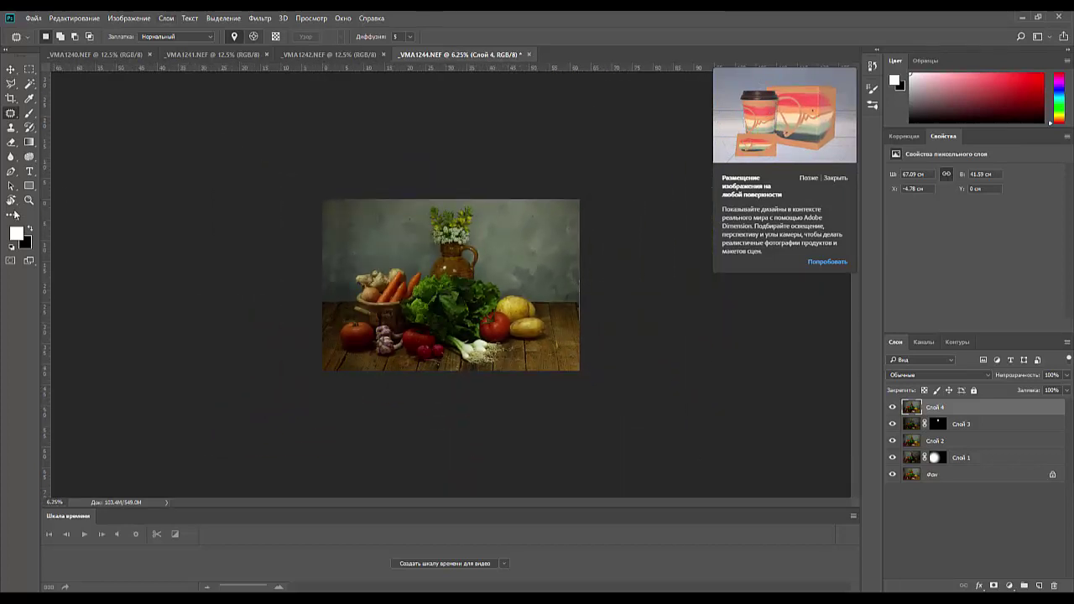
click(11, 98)
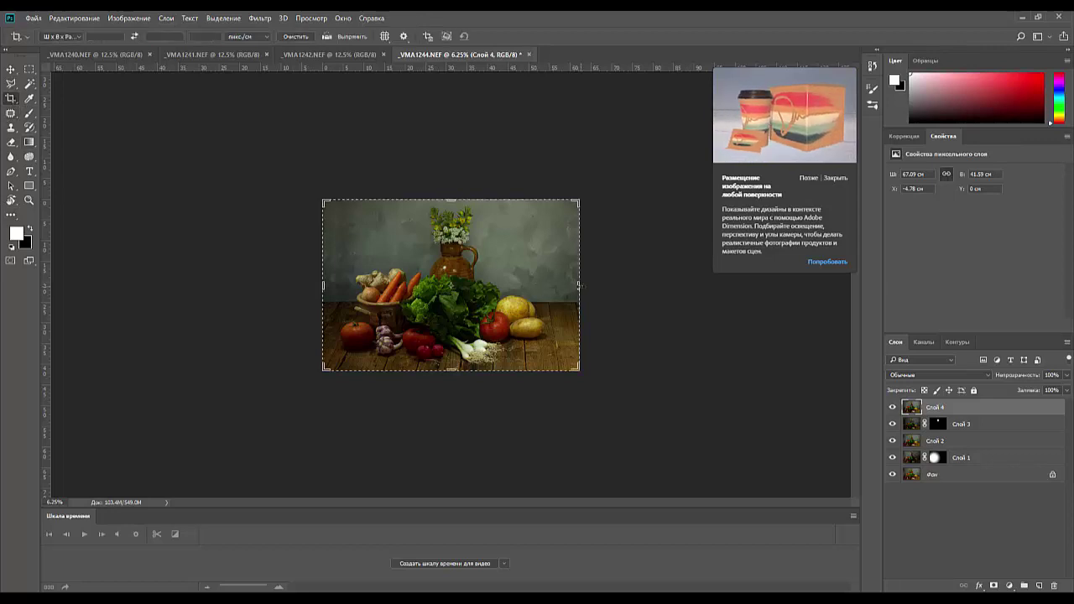
drag(579, 287, 570, 286)
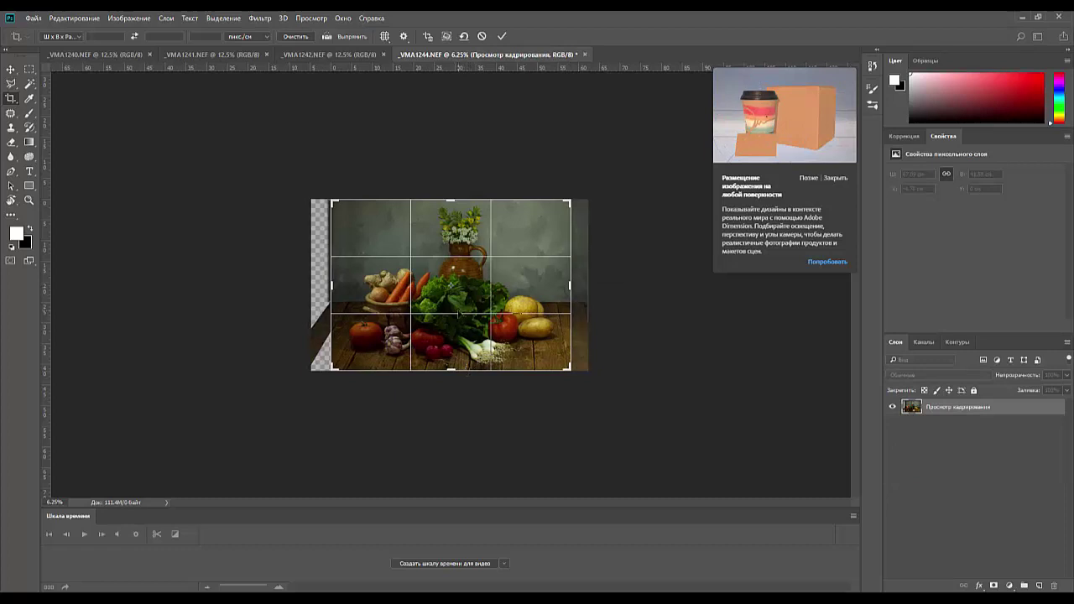
key(Return)
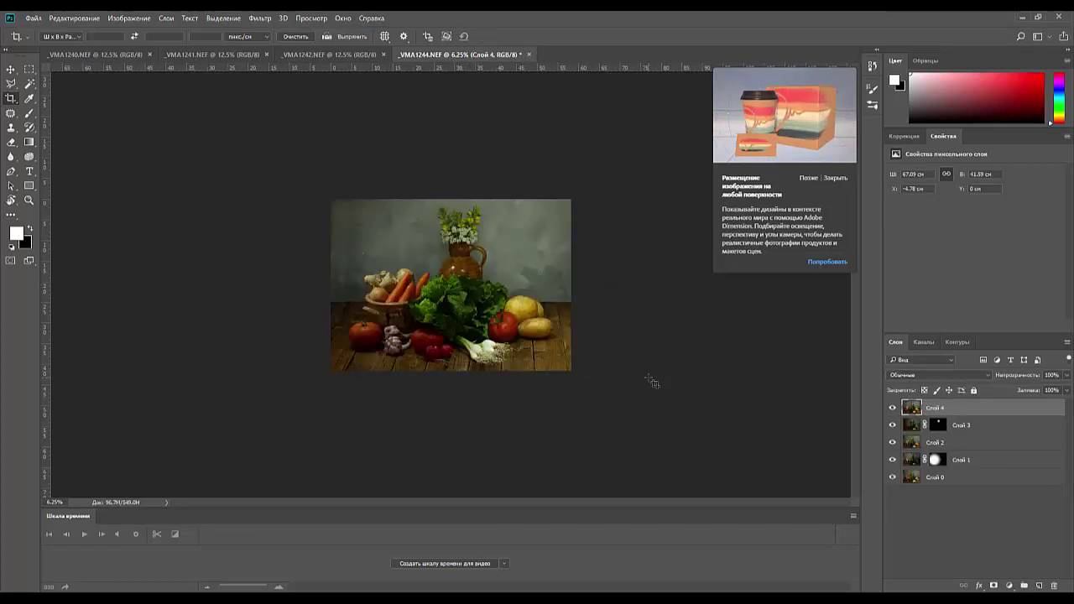
Duplicate the retouched top layer and add a Levels adjustment with input black 17, midtones 0.66 and output white 173.
key(ctrl+plus)
key(ctrl+plus)
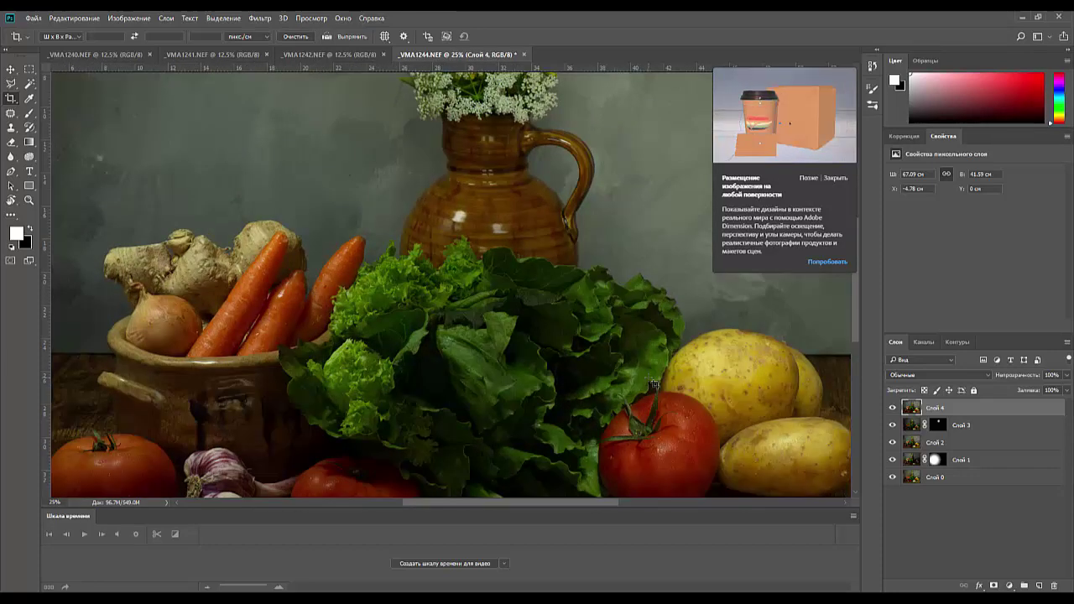
key(ctrl+minus)
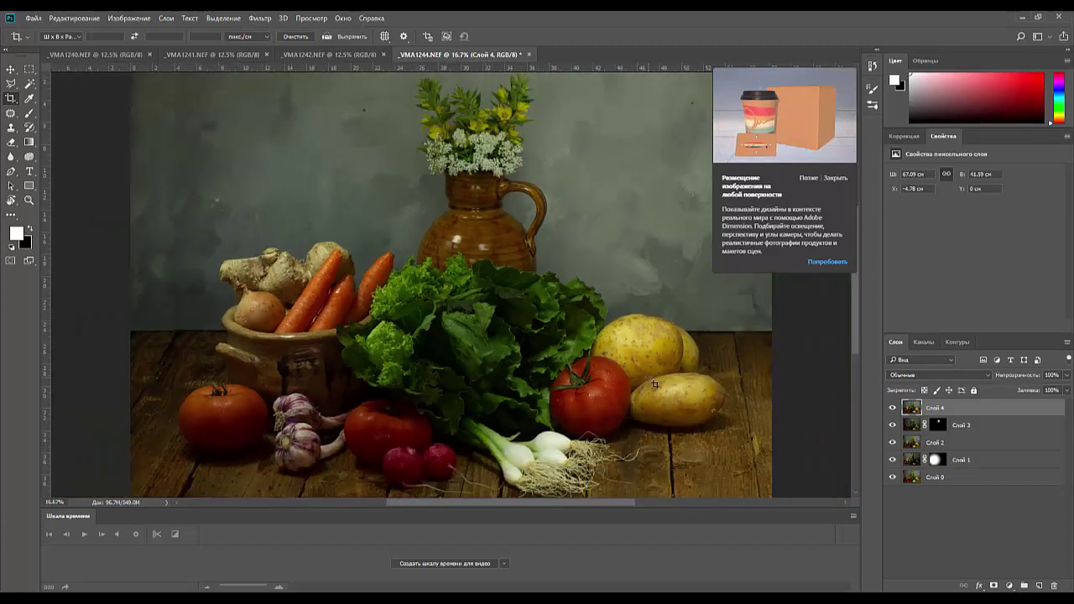
key(ctrl+minus)
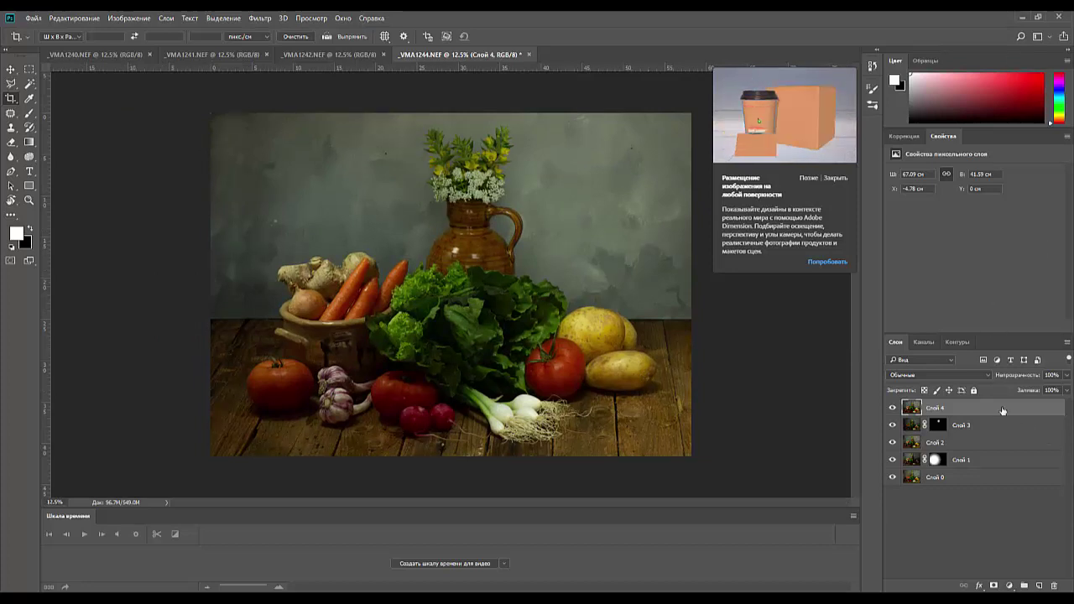
drag(1003, 409, 1041, 586)
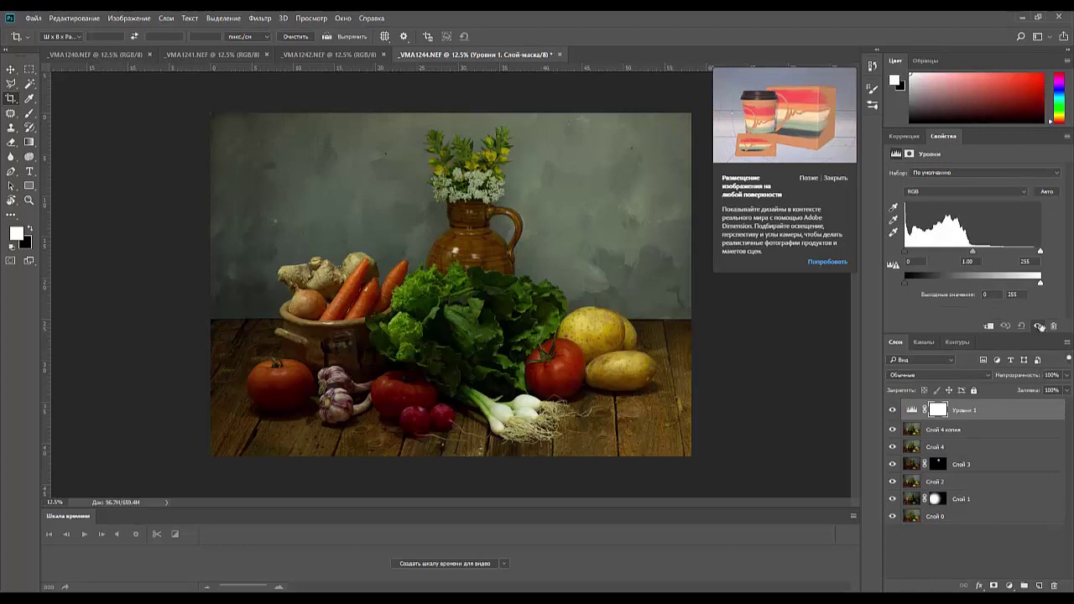
drag(1041, 283, 997, 287)
mouse_move(974, 252)
mouse_down()
mouse_move(962, 251)
mouse_move(1003, 252)
mouse_move(991, 251)
mouse_up()
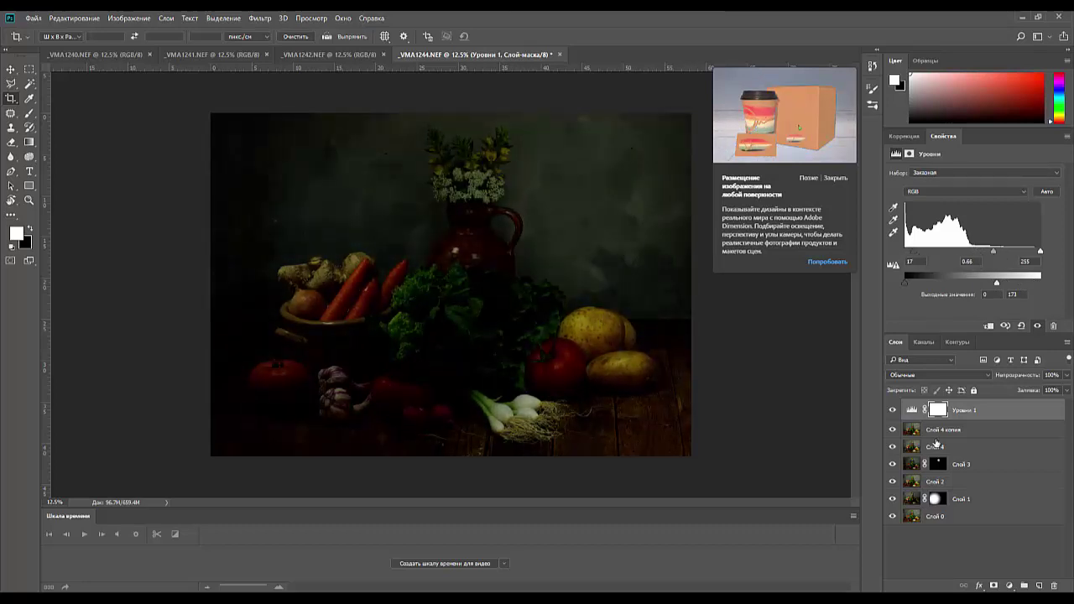
Reveal the vegetables, bowl, jug and flowers by drawing black radial gradients at 100% opacity on the Levels mask.
click(960, 413)
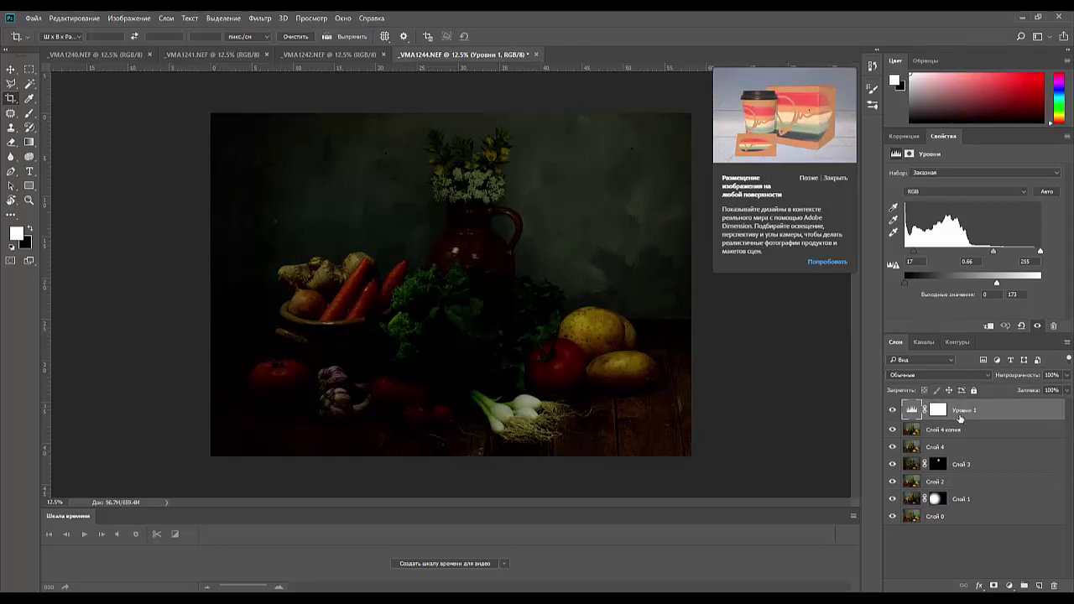
click(939, 410)
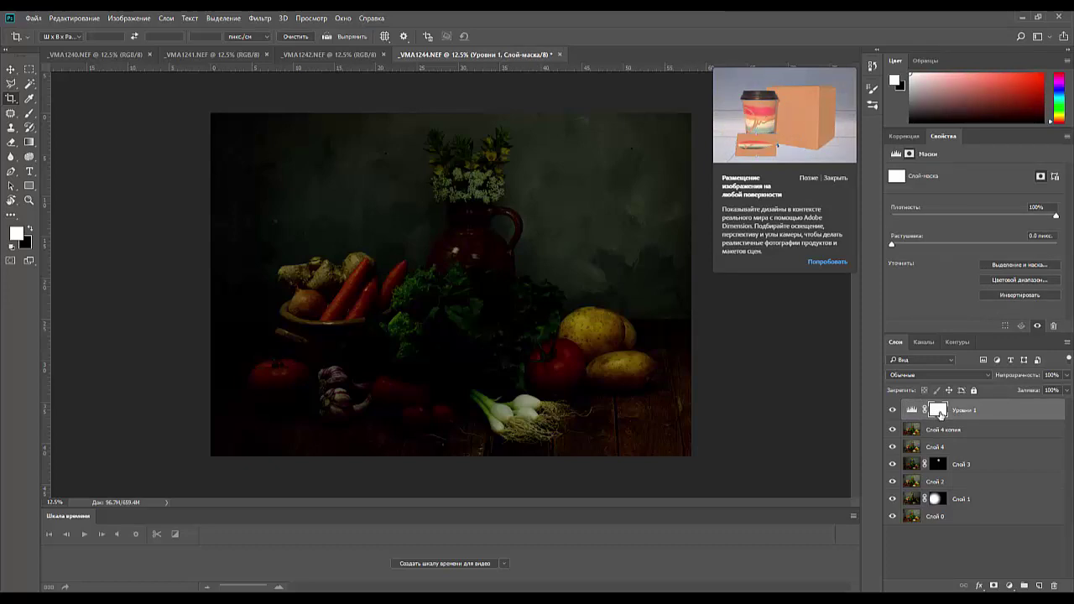
click(30, 141)
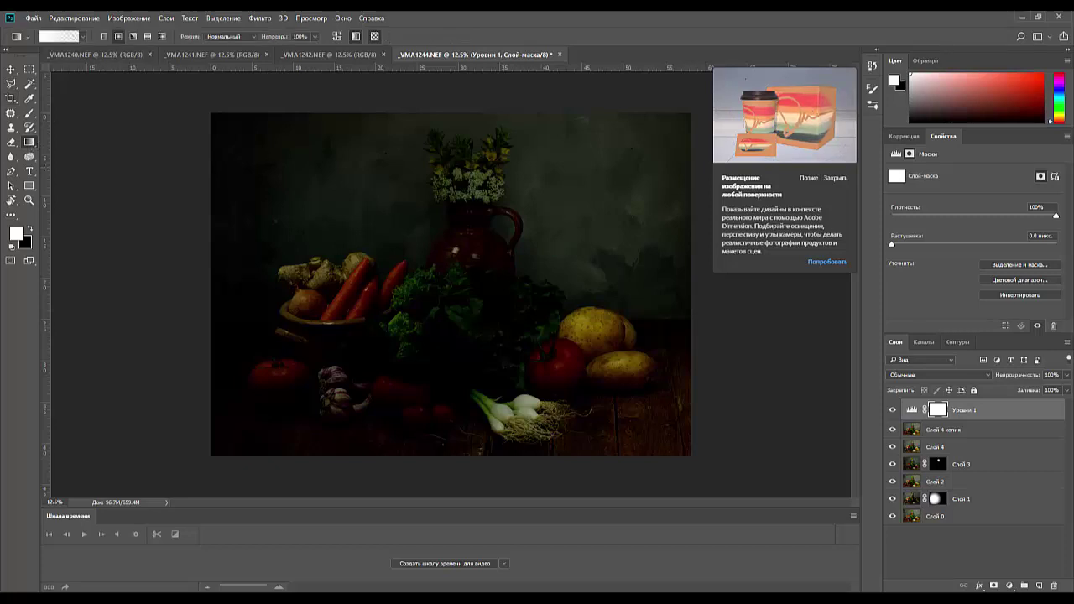
click(31, 230)
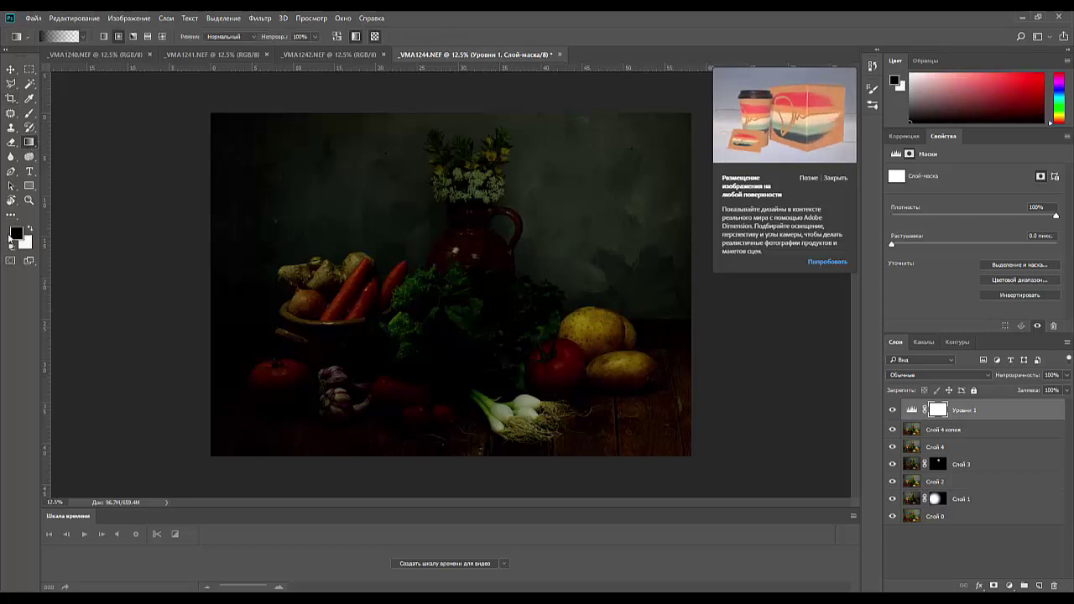
drag(301, 308, 394, 365)
mouse_move(367, 293)
mouse_down()
mouse_move(501, 334)
mouse_move(500, 300)
mouse_move(561, 361)
mouse_up()
drag(421, 353, 379, 368)
mouse_move(376, 408)
mouse_down()
mouse_move(458, 405)
mouse_move(449, 404)
mouse_up()
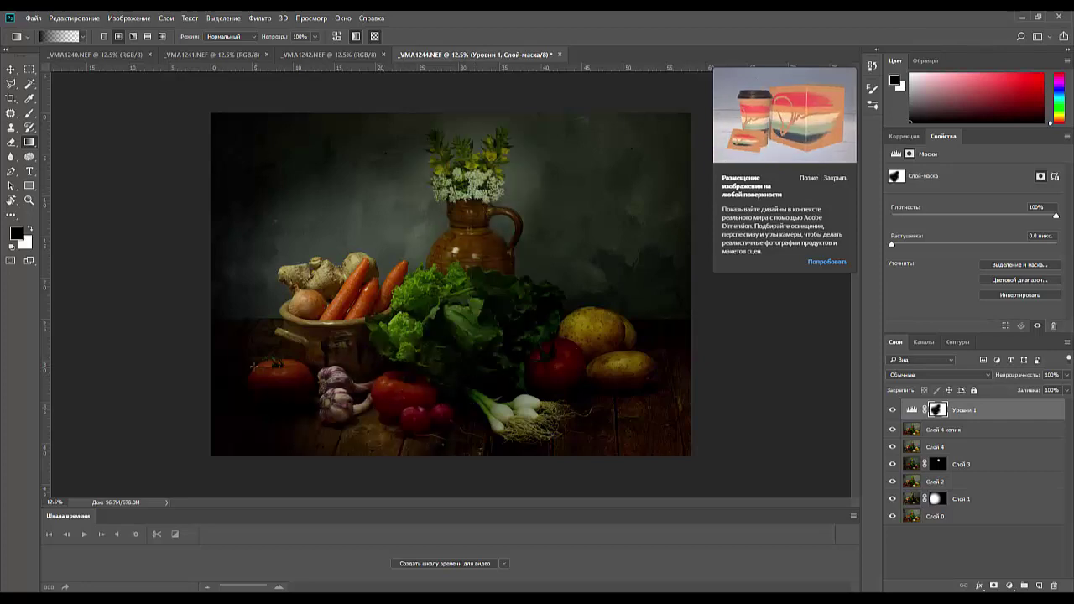
drag(304, 374, 273, 386)
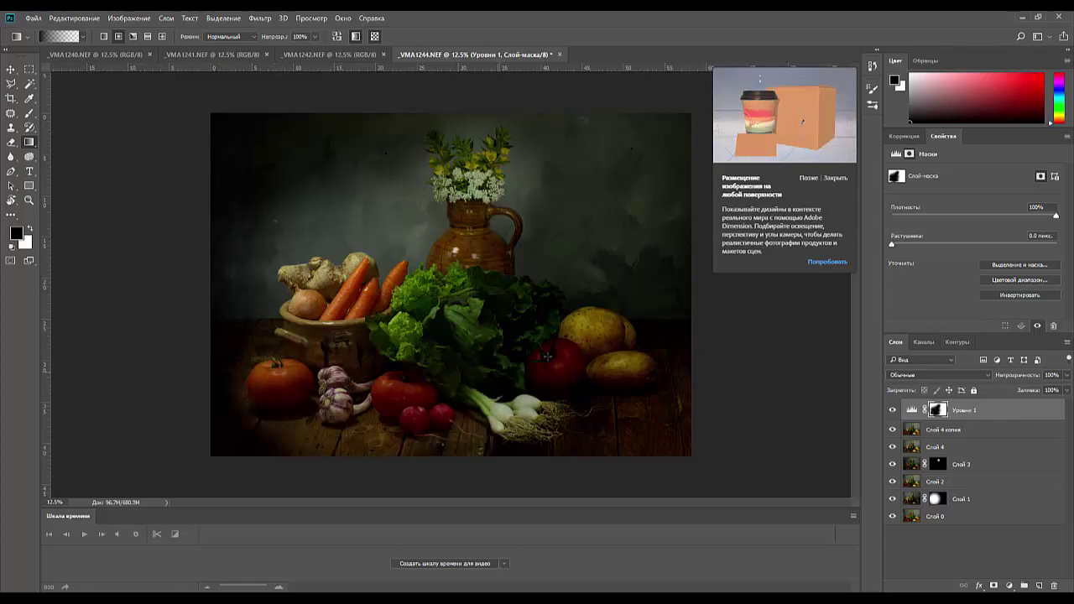
drag(548, 356, 482, 424)
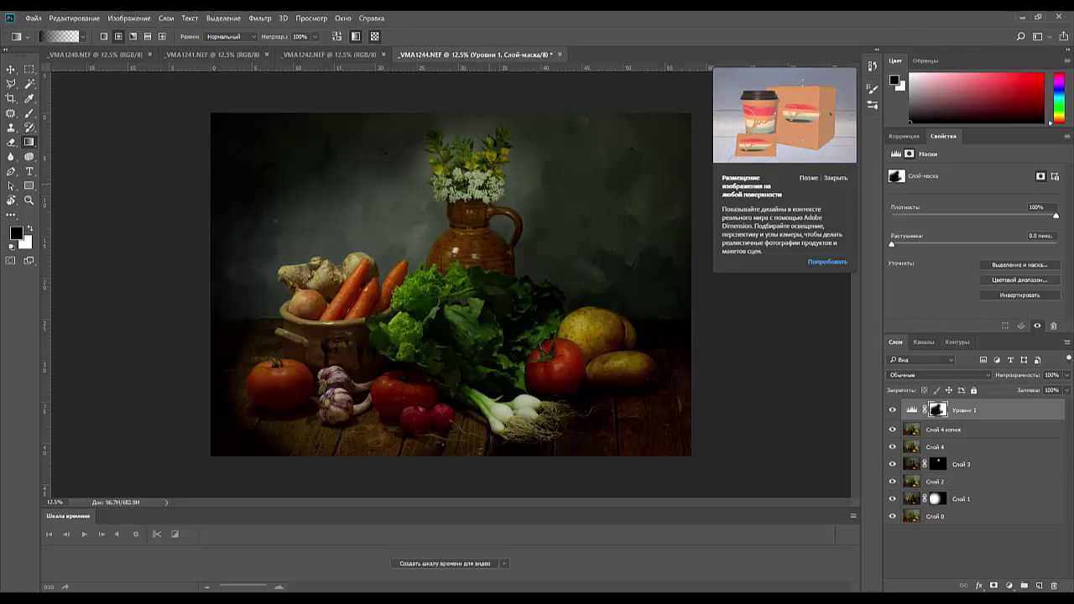
Undo a full-strength gradient beside the jug and apply 47% opacity black gradients over the wall and lower-left corner on the Levels mask.
drag(507, 249, 576, 317)
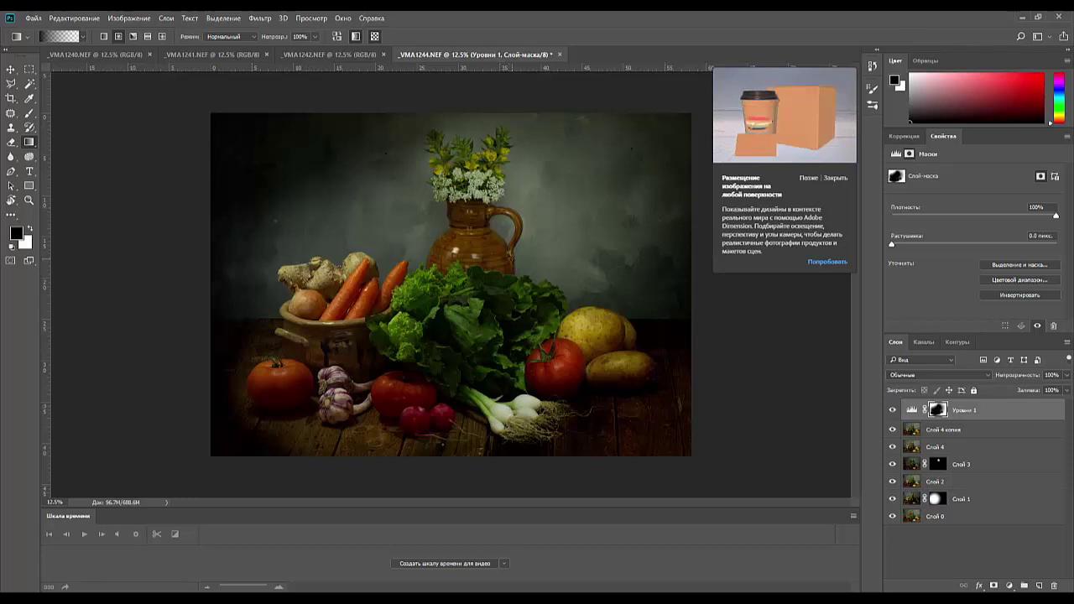
key(ctrl+z)
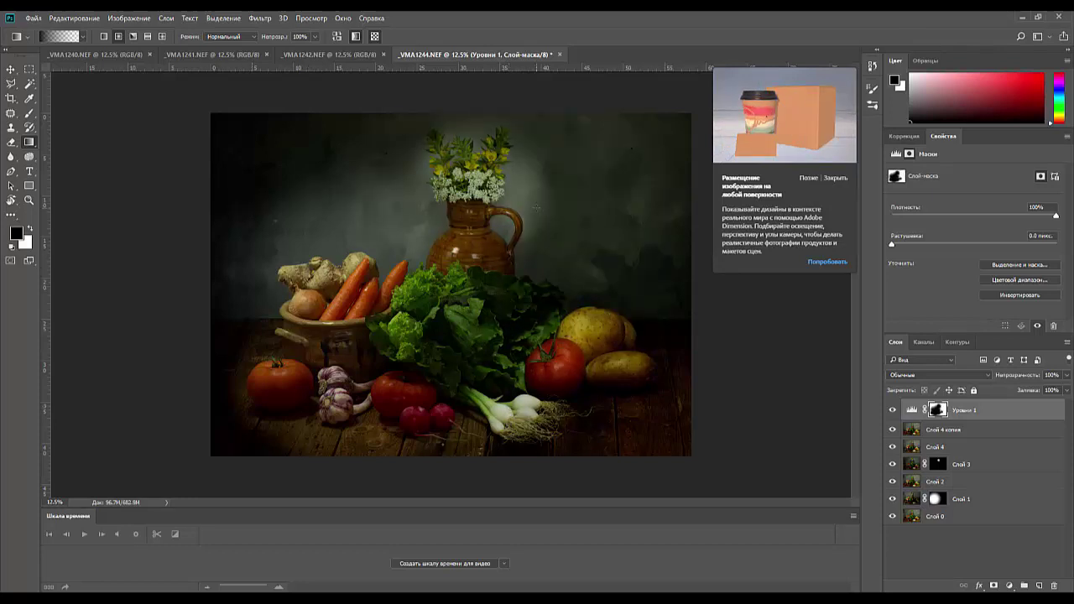
drag(245, 41, 238, 42)
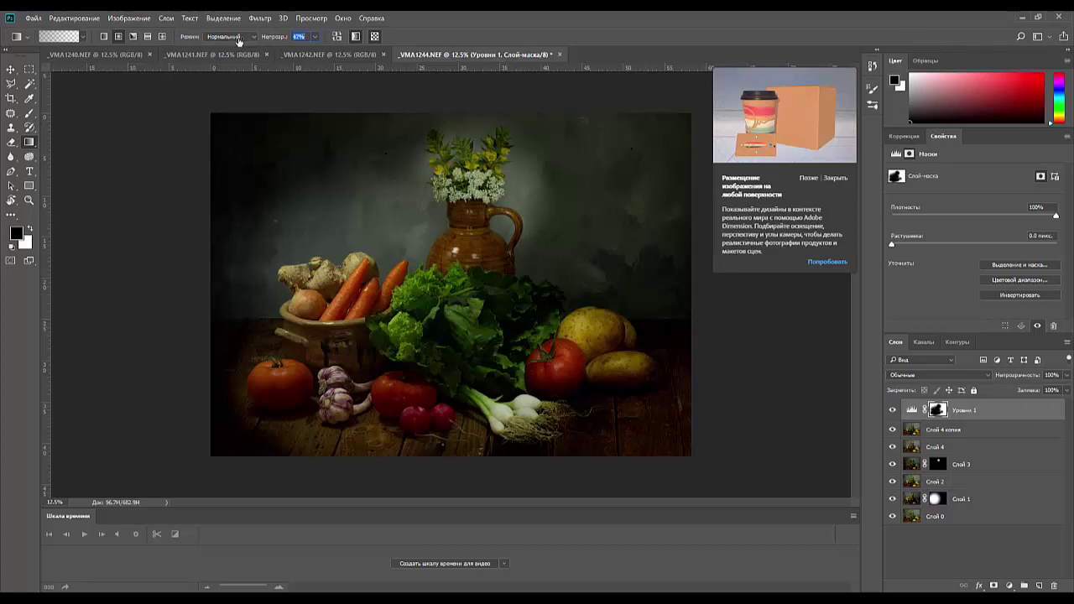
drag(558, 240, 655, 344)
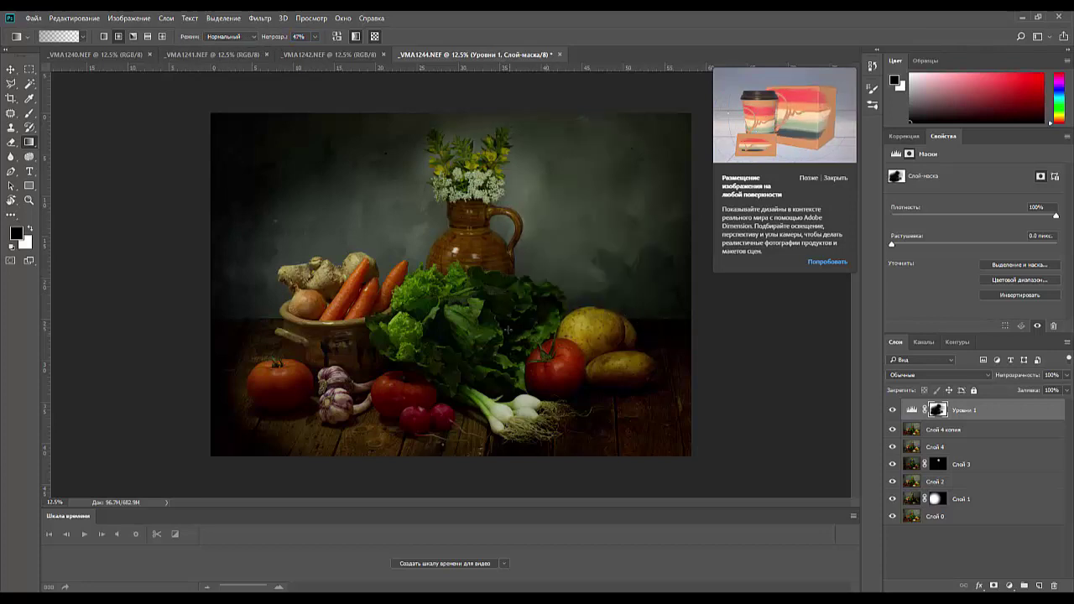
drag(246, 135, 424, 252)
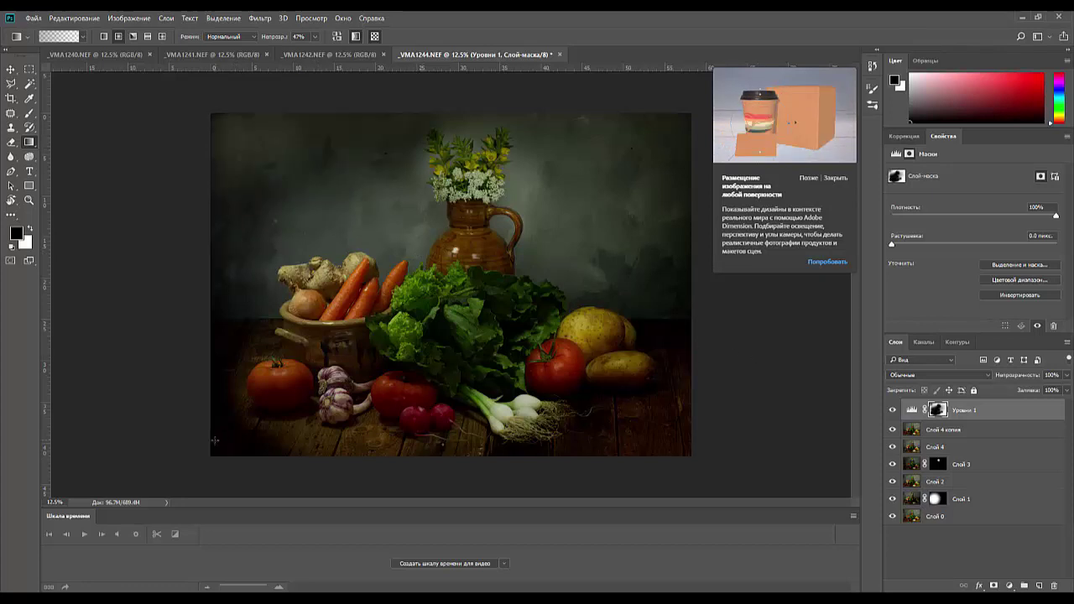
drag(215, 441, 386, 497)
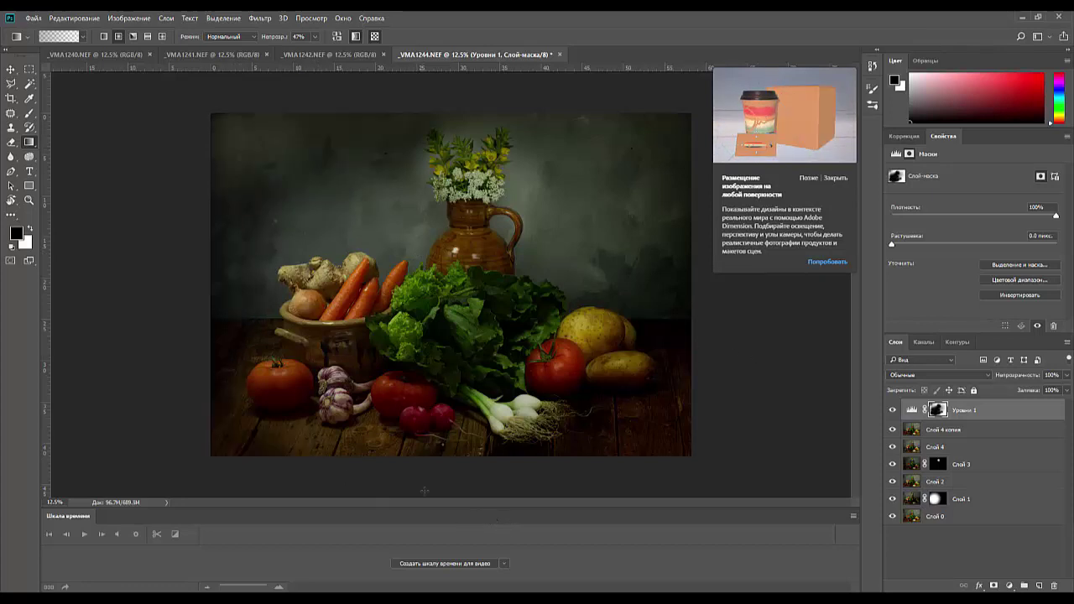
Darken the lower-left edge, left wall and upper-left corner with white 47% opacity gradients on the Levels mask, and select the adjustment itself.
key(x)
drag(240, 462, 319, 508)
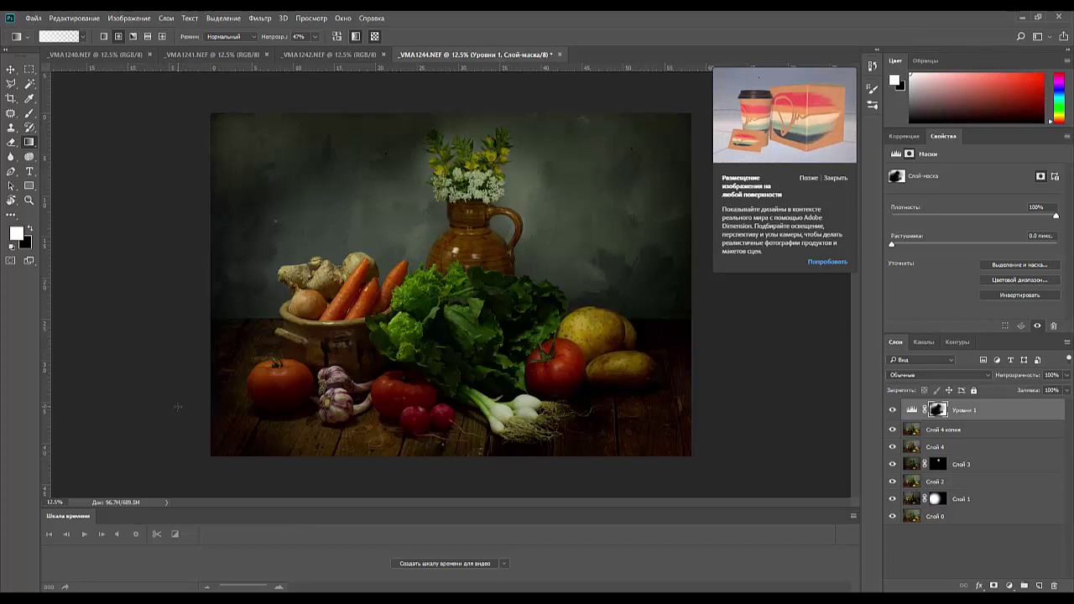
drag(225, 177, 245, 200)
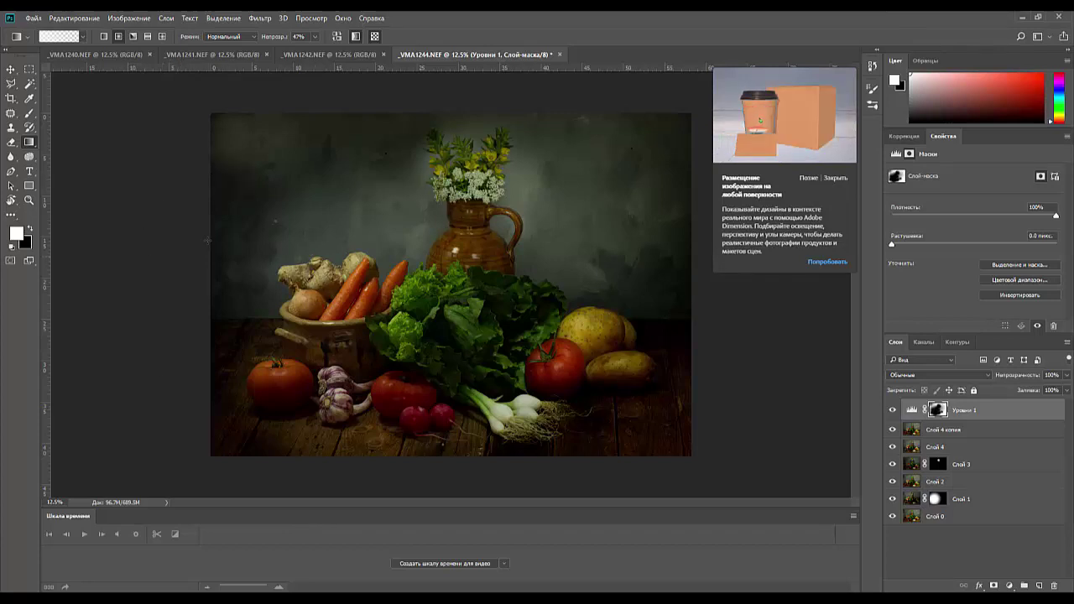
drag(214, 113, 421, 244)
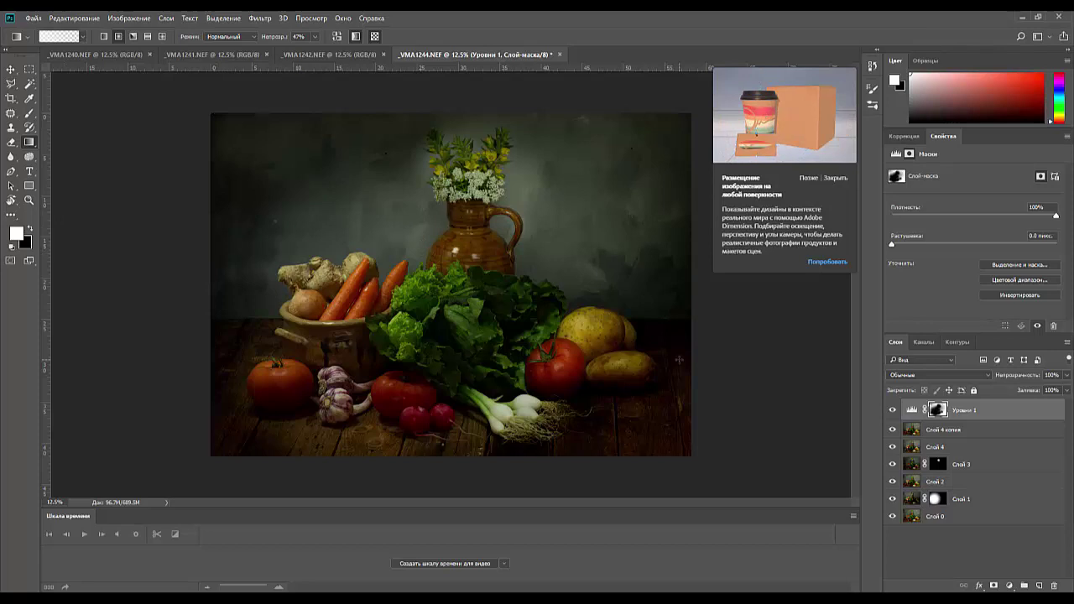
click(976, 411)
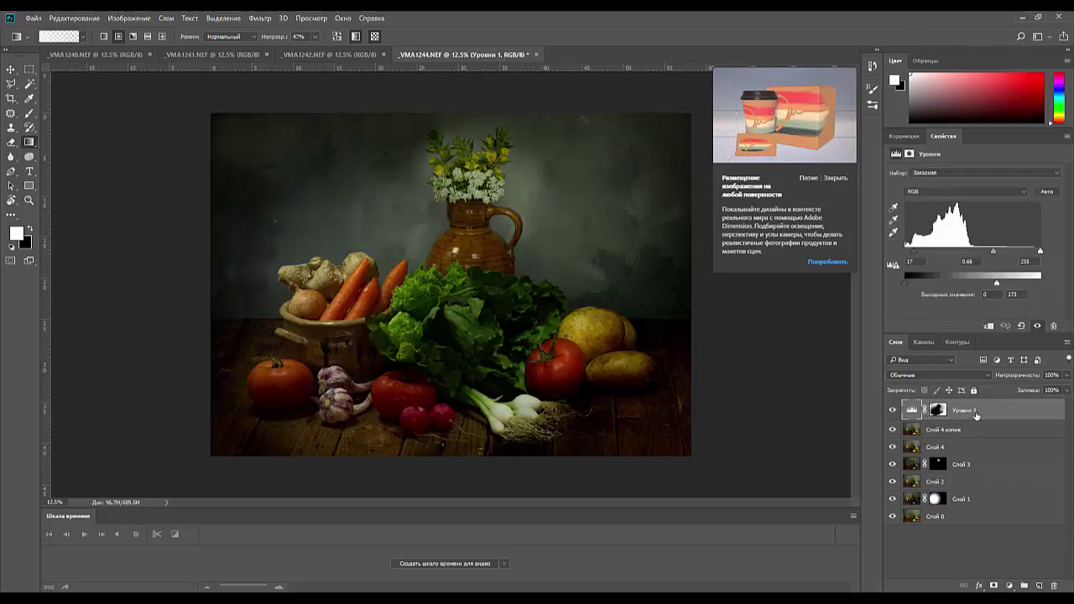
Stamp all visible layers into a new top layer and add a Levels adjustment with input black 1, midtones 1.14 and input white 190.
click(520, 390)
click(540, 241)
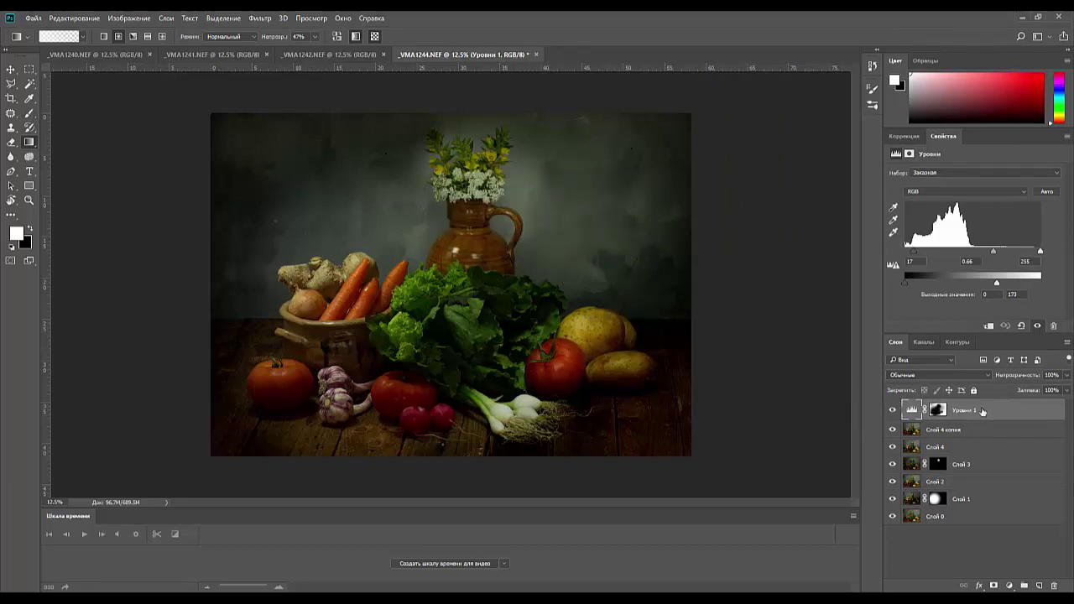
key(ctrl+shift+alt+e)
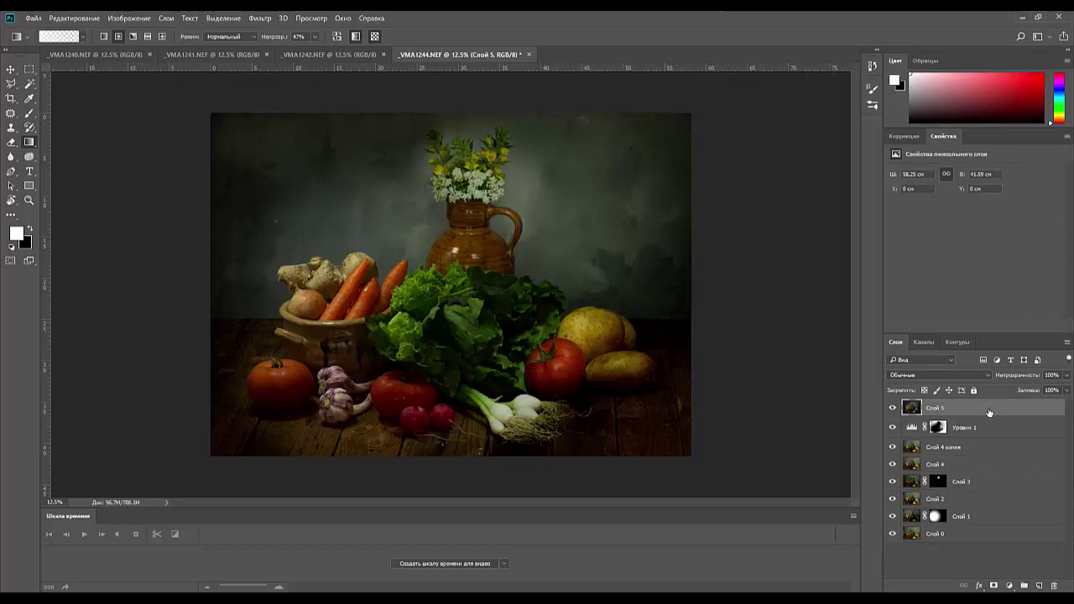
click(910, 138)
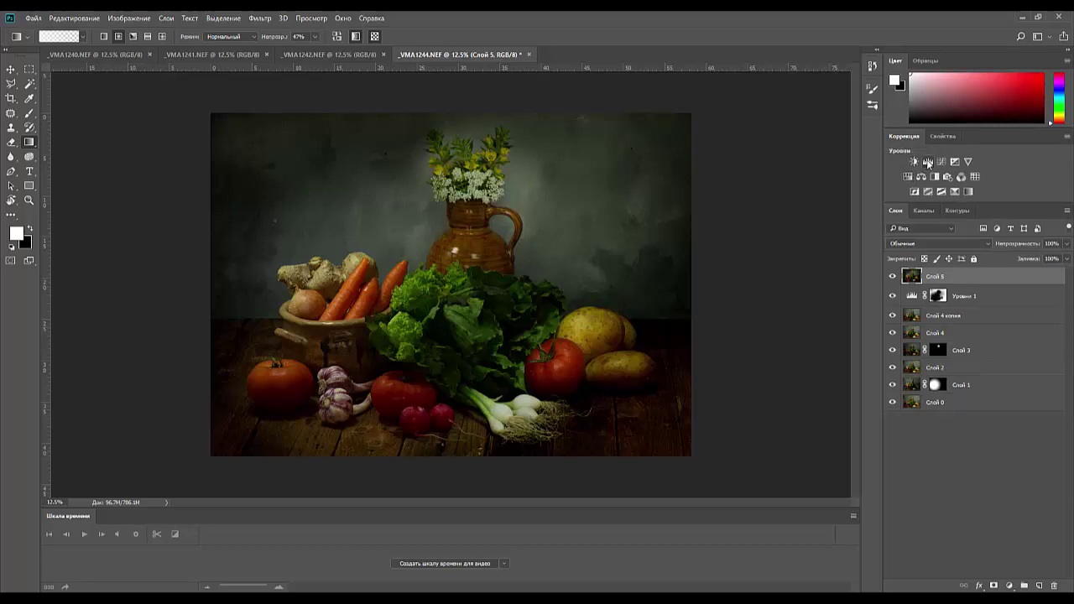
click(927, 162)
drag(1041, 252, 906, 255)
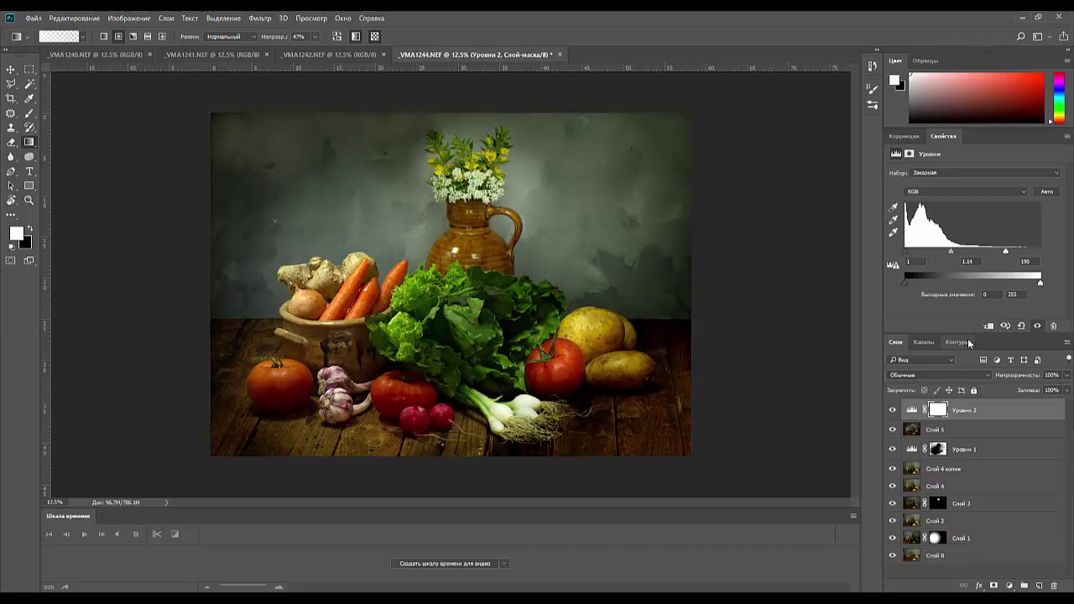
click(937, 412)
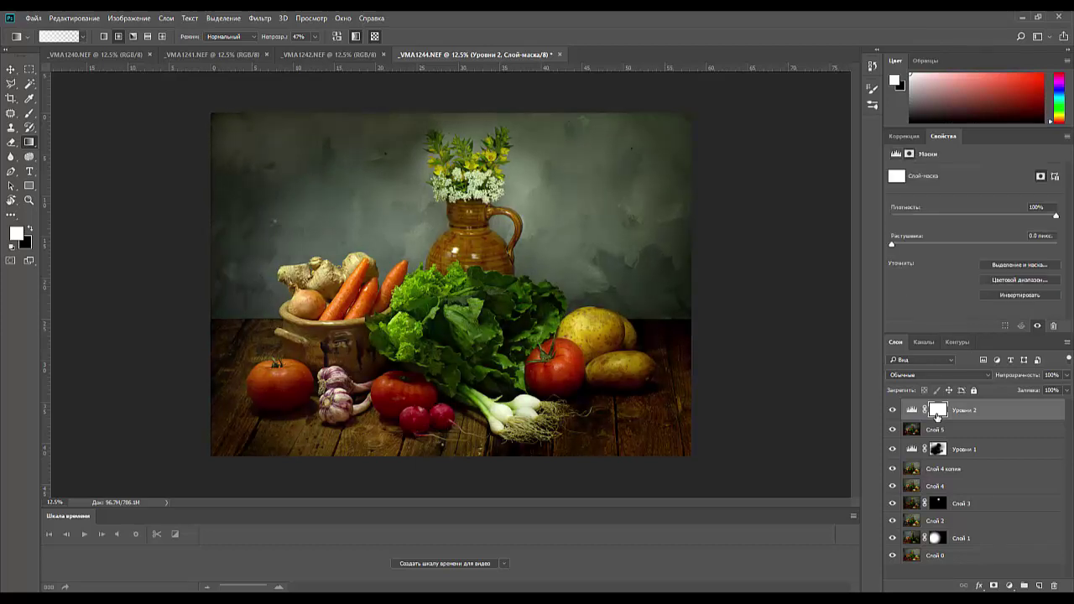
key(Delete)
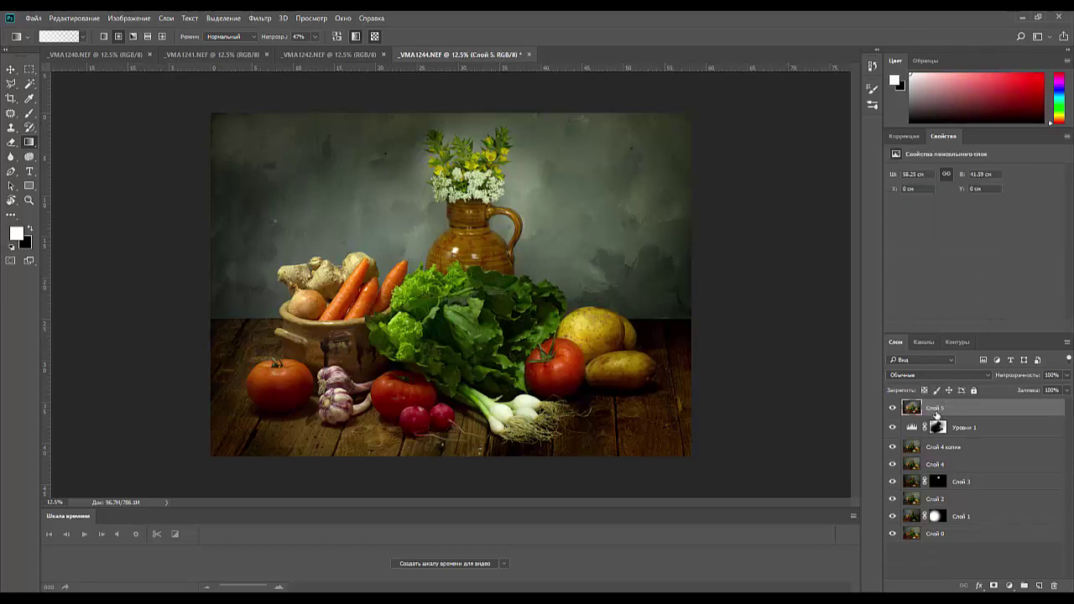
key(ctrl+z)
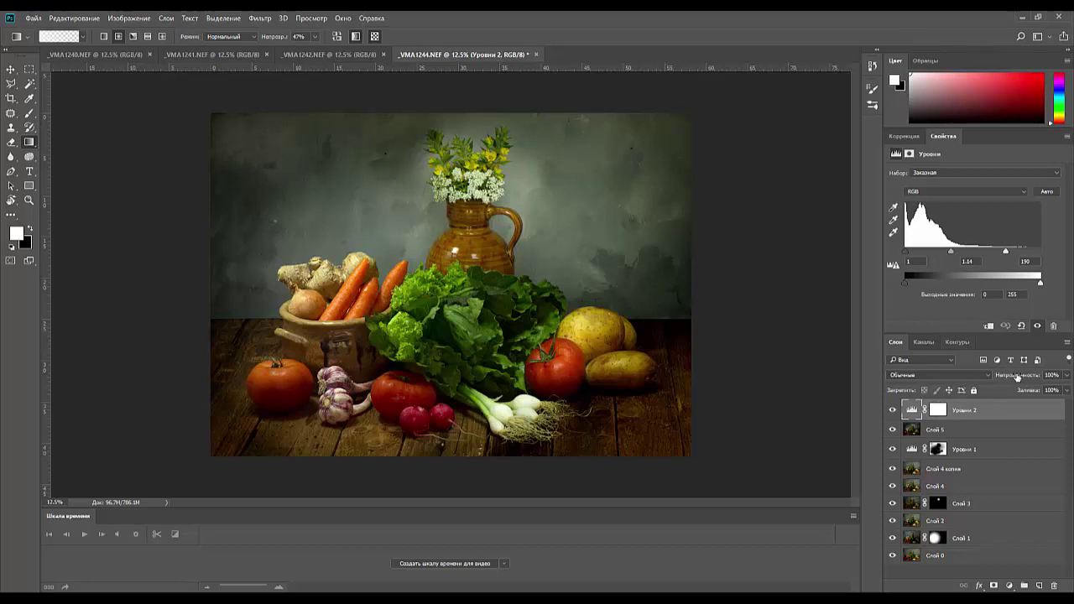
Lower the new Levels adjustment's opacity to 84% and stamp all visible layers into a new layer above it.
drag(1016, 378, 1009, 380)
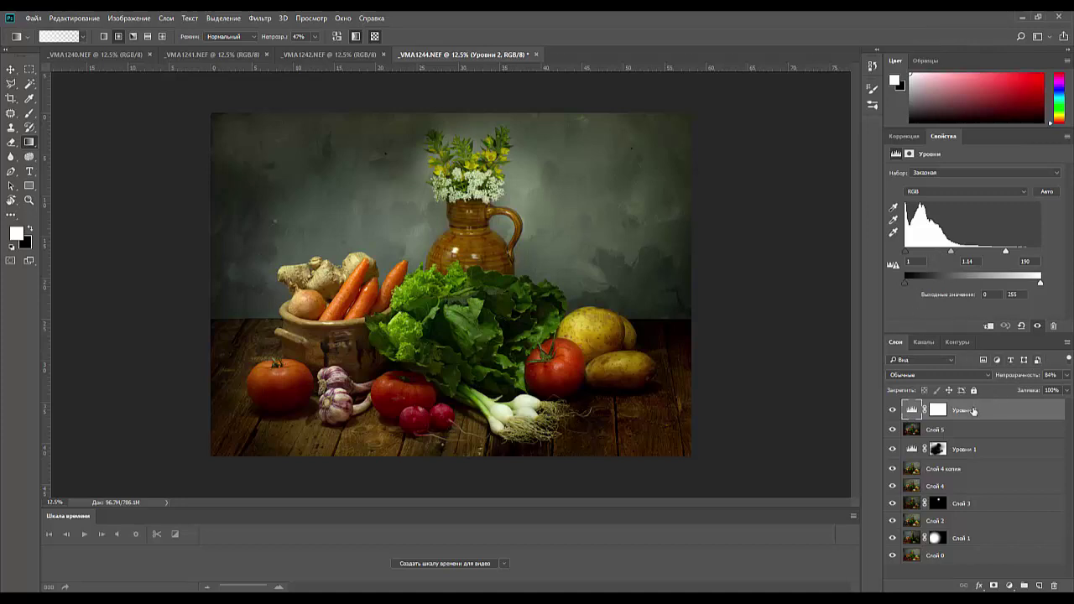
key(Delete)
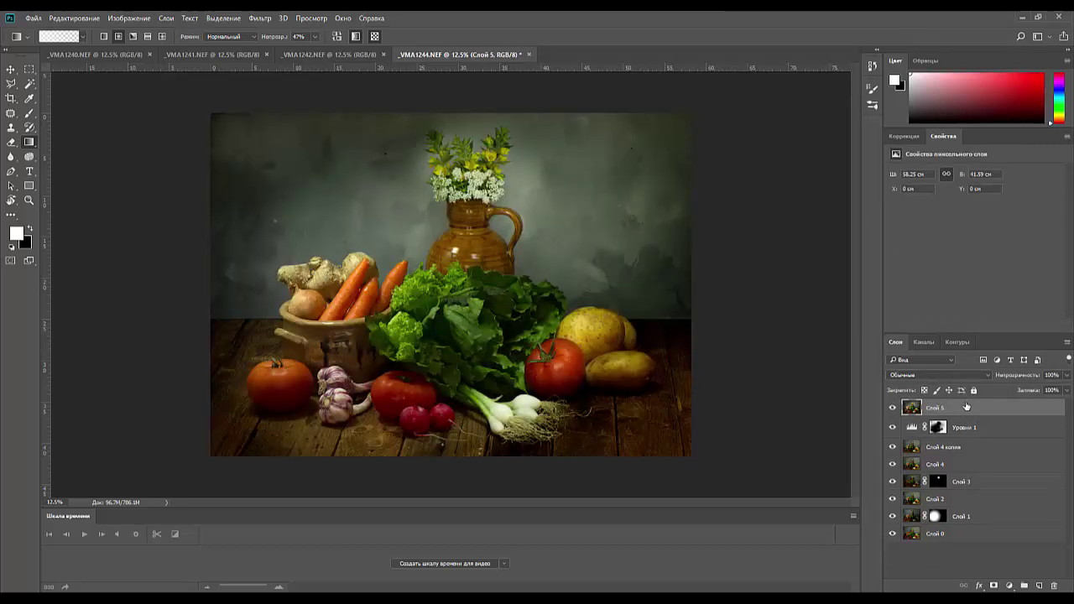
key(ctrl+z)
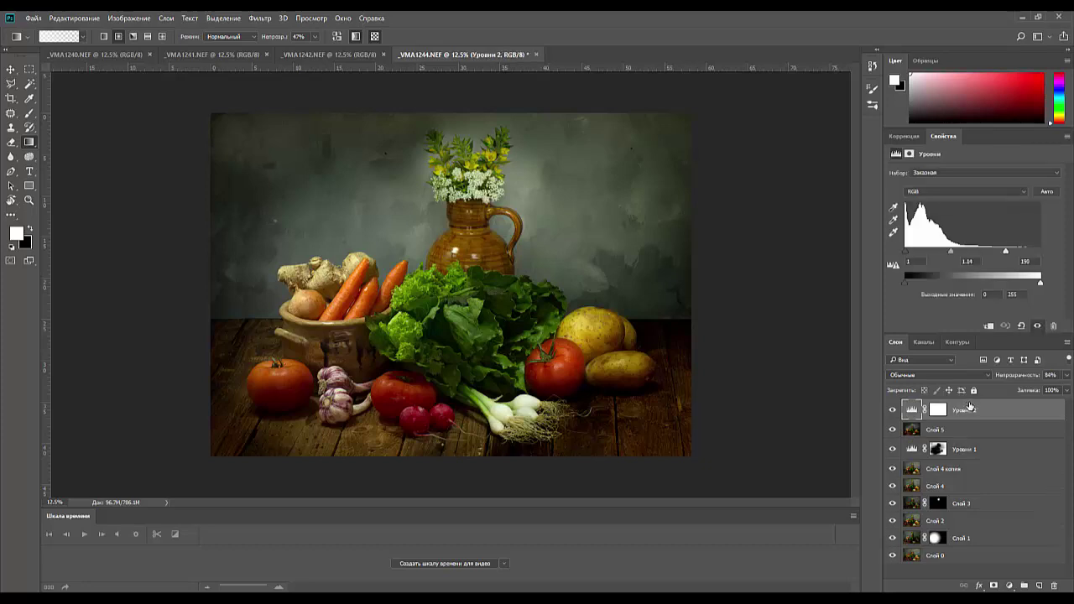
key(ctrl+shift+alt+e)
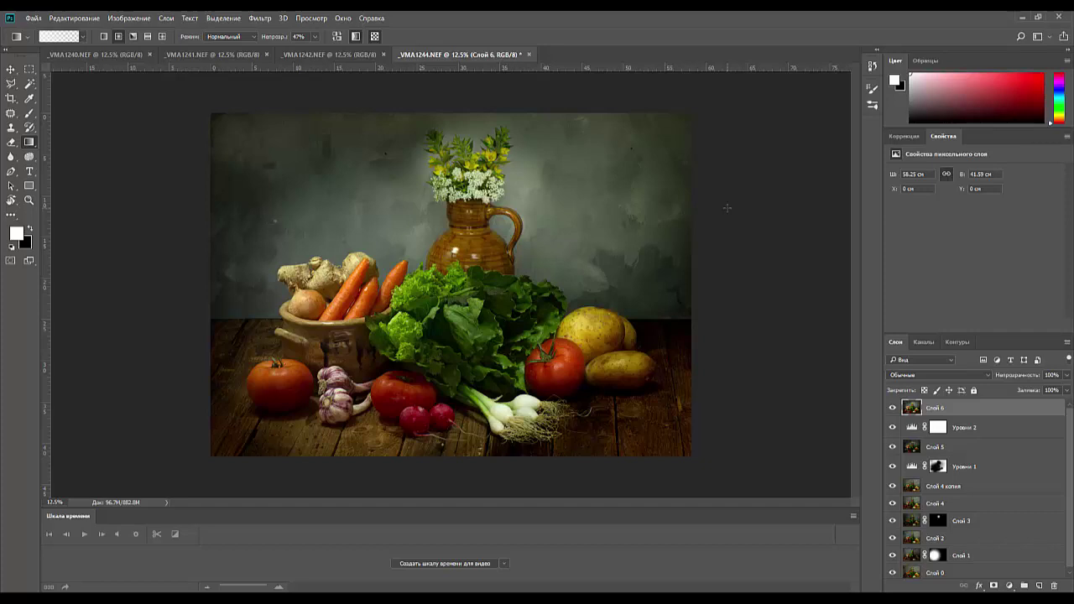
Add a Color Balance adjustment with midtones at -2, -9, -11 and highlights at -11, -9, -20.
click(905, 137)
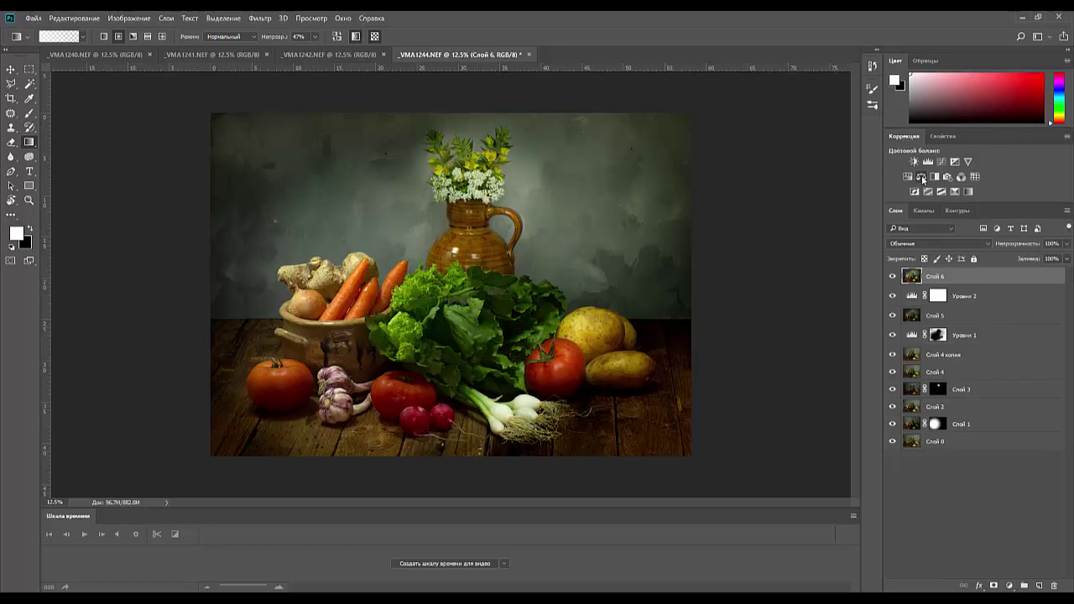
click(923, 177)
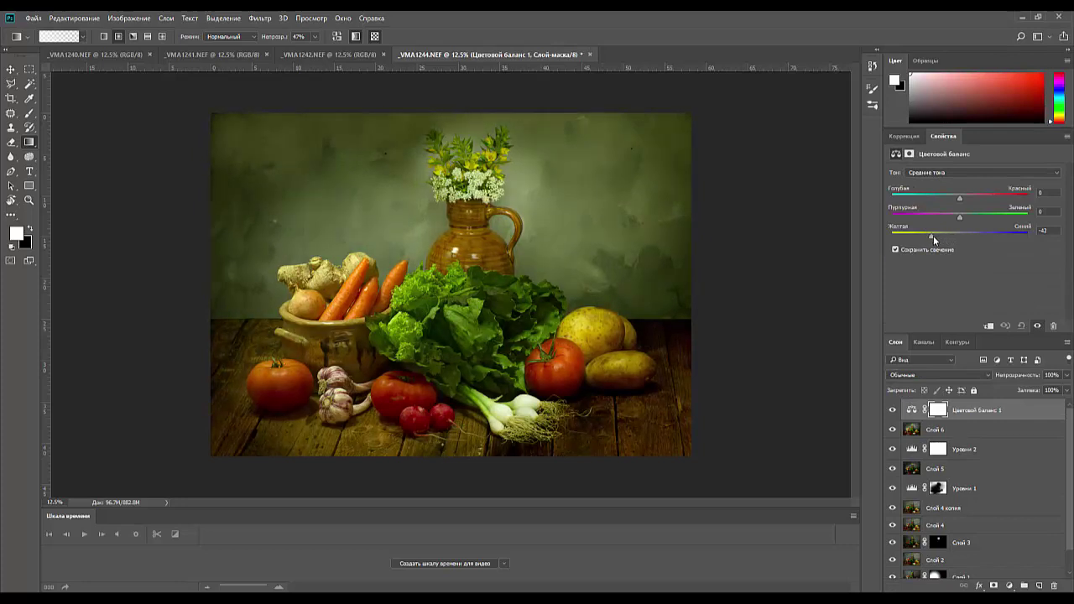
drag(951, 240, 960, 199)
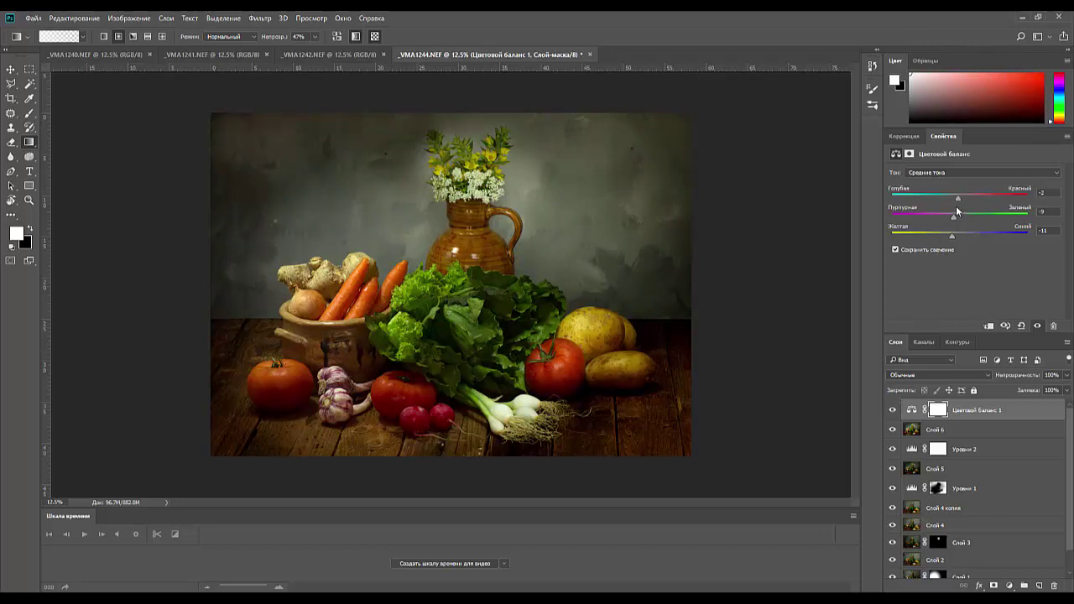
click(938, 174)
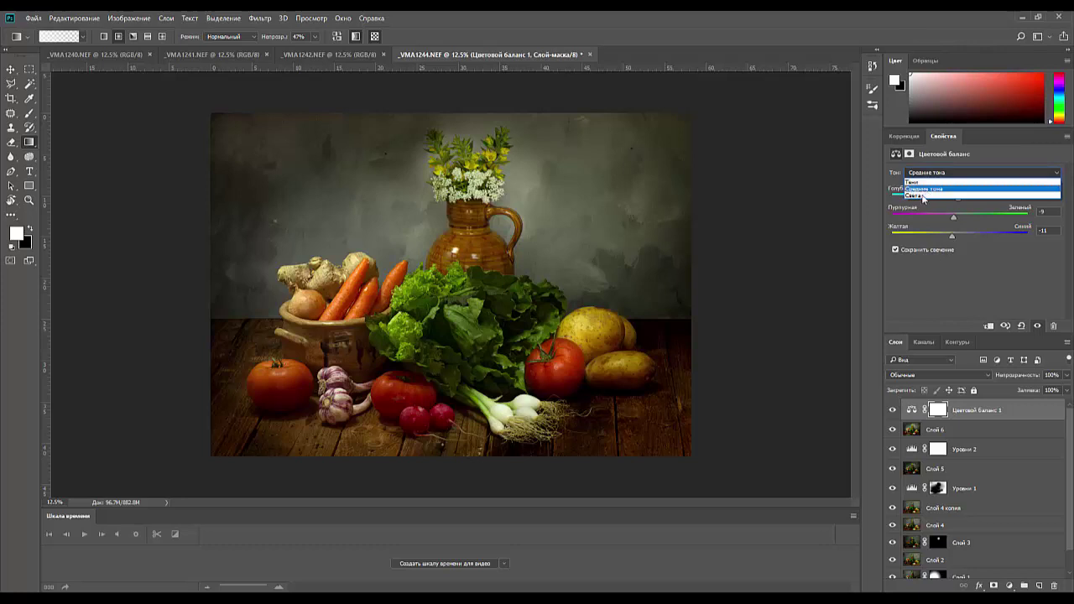
click(918, 196)
drag(961, 198, 937, 237)
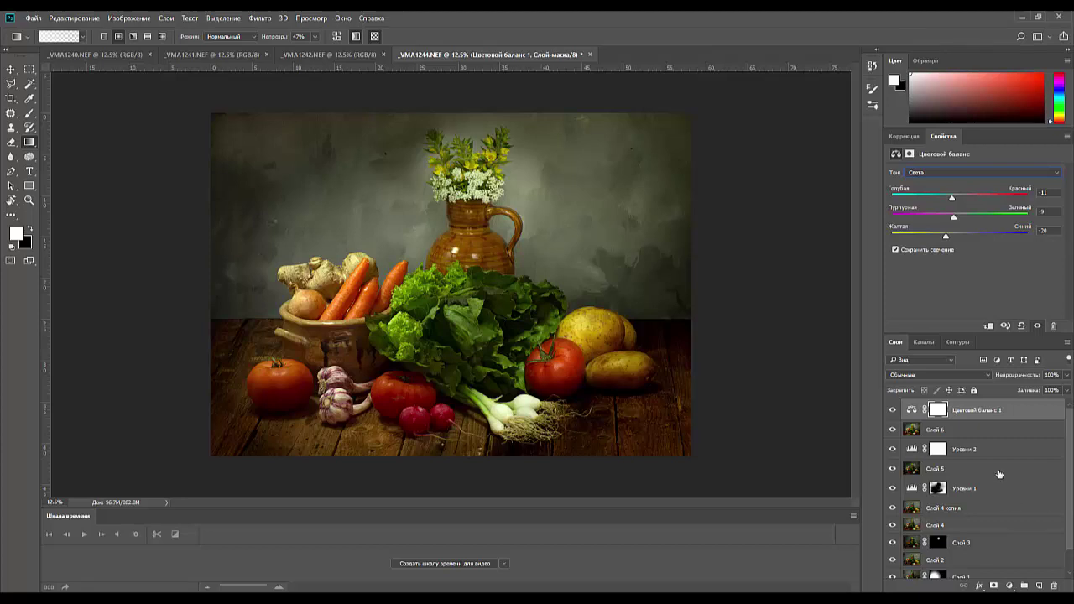
click(978, 418)
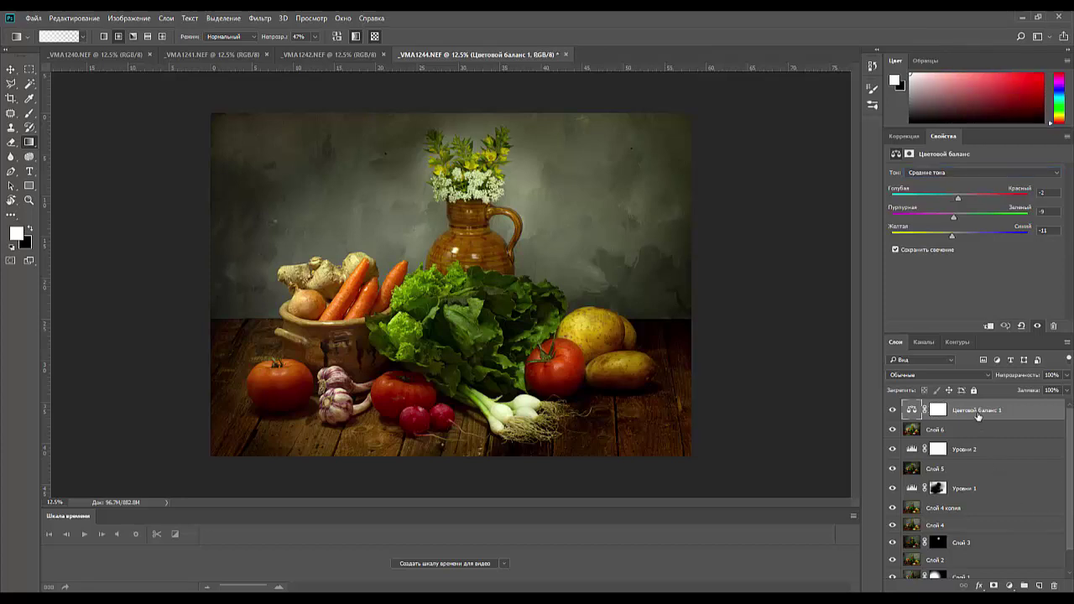
key(ctrl+alt+shift+s)
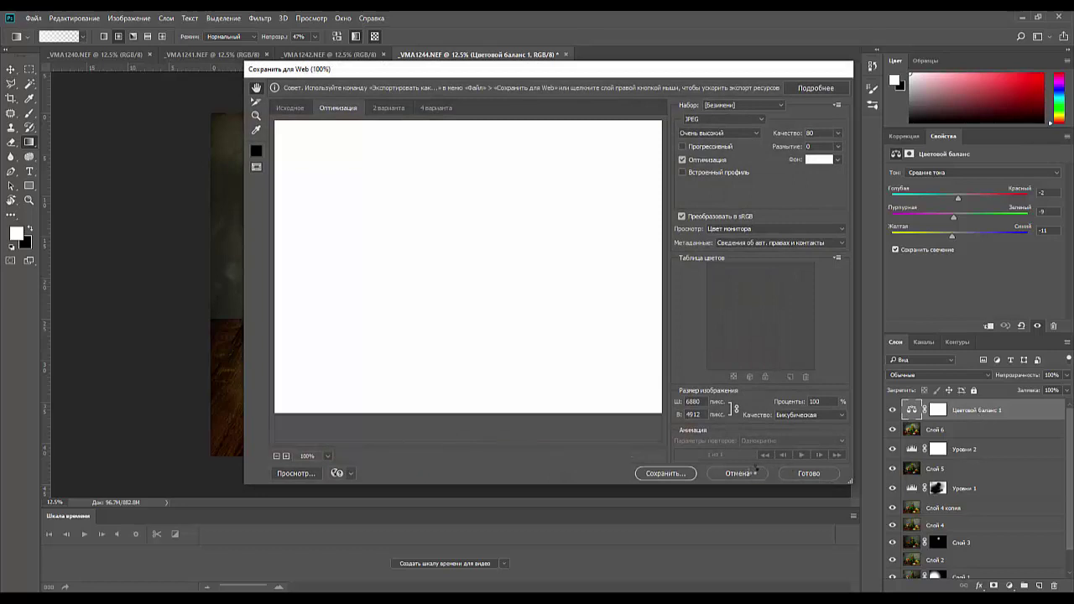
click(737, 473)
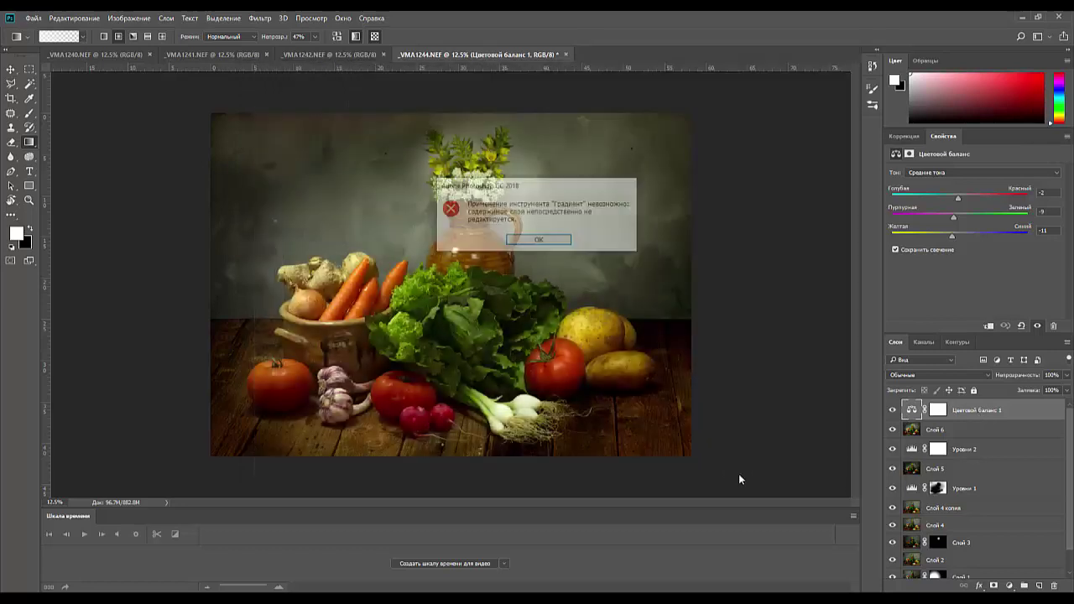
click(539, 241)
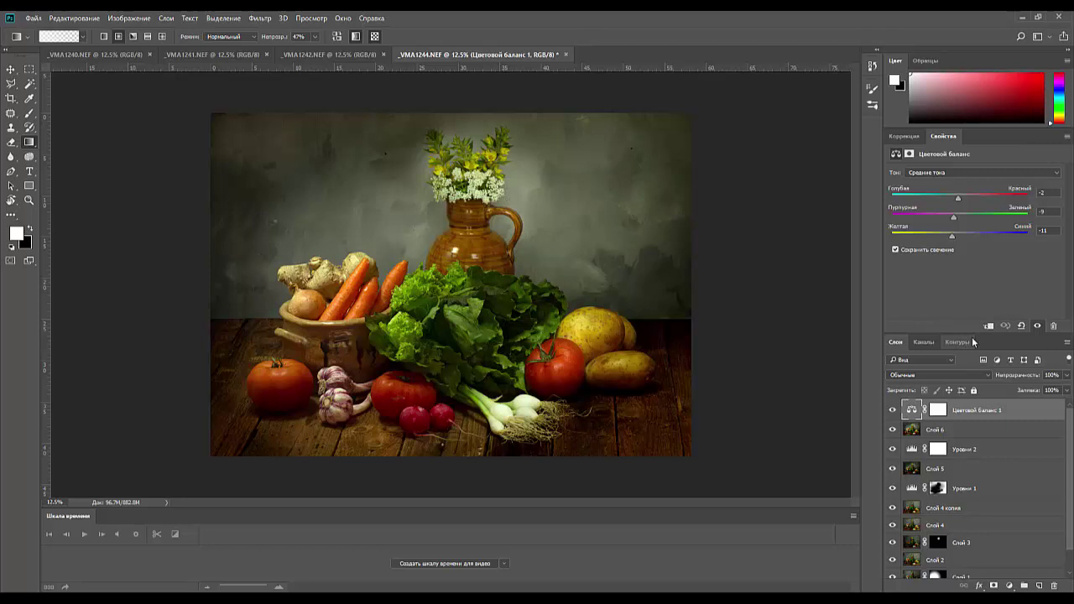
Stamp the visible layers above the Color Balance and add a Levels adjustment with midtones 1.07 and input white 203.
key(ctrl+alt+shift+e)
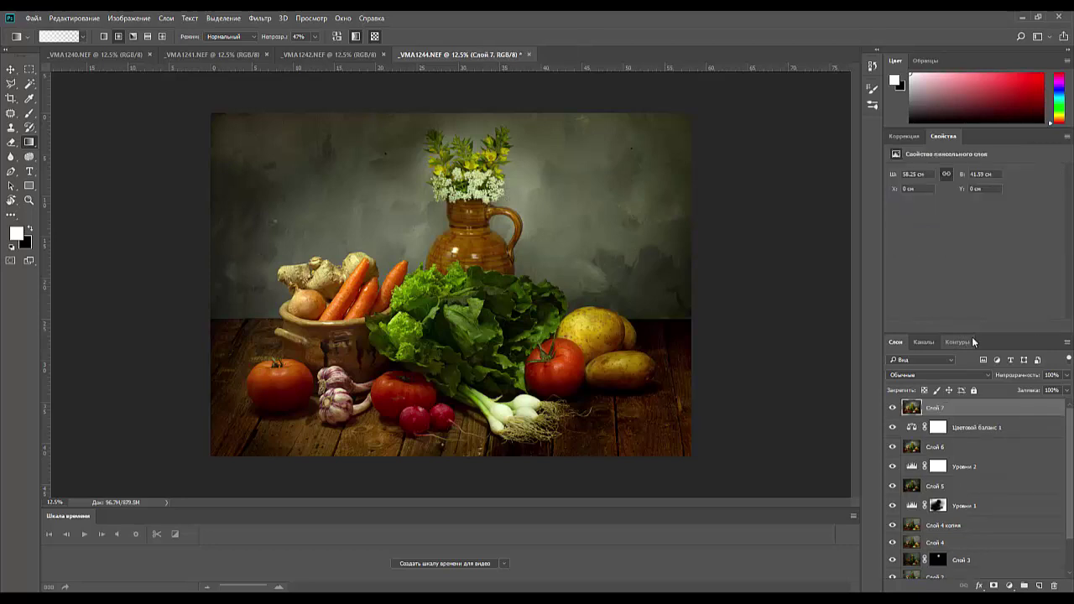
click(905, 136)
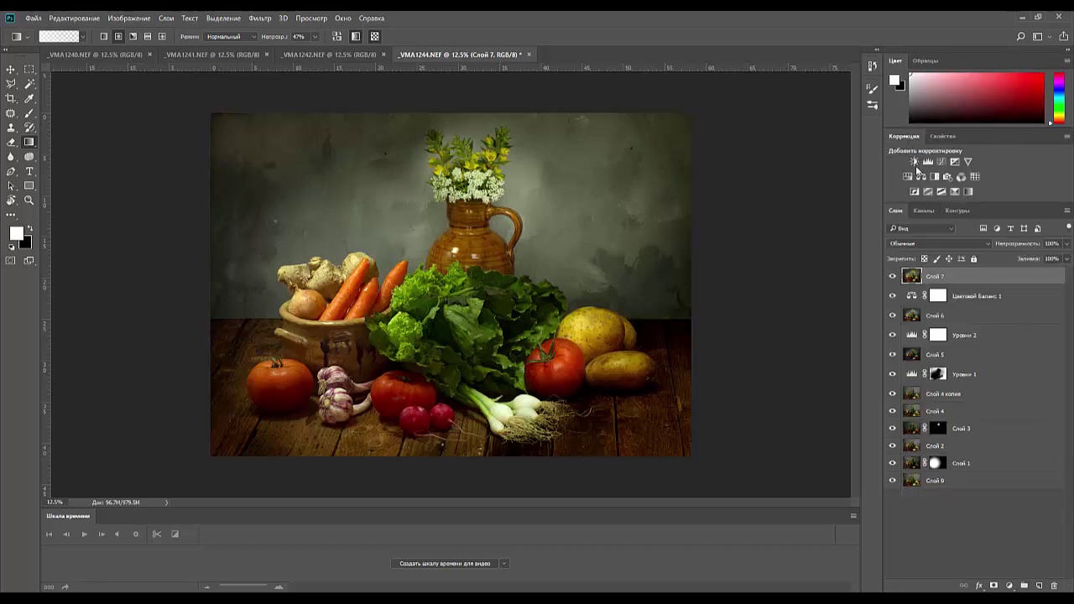
click(928, 162)
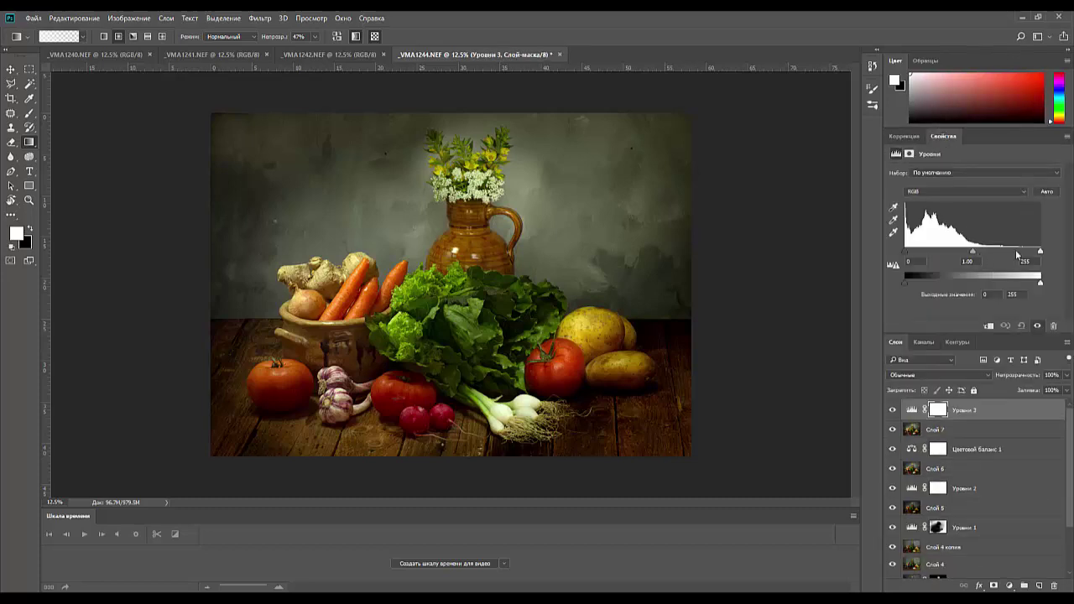
drag(1041, 252, 956, 247)
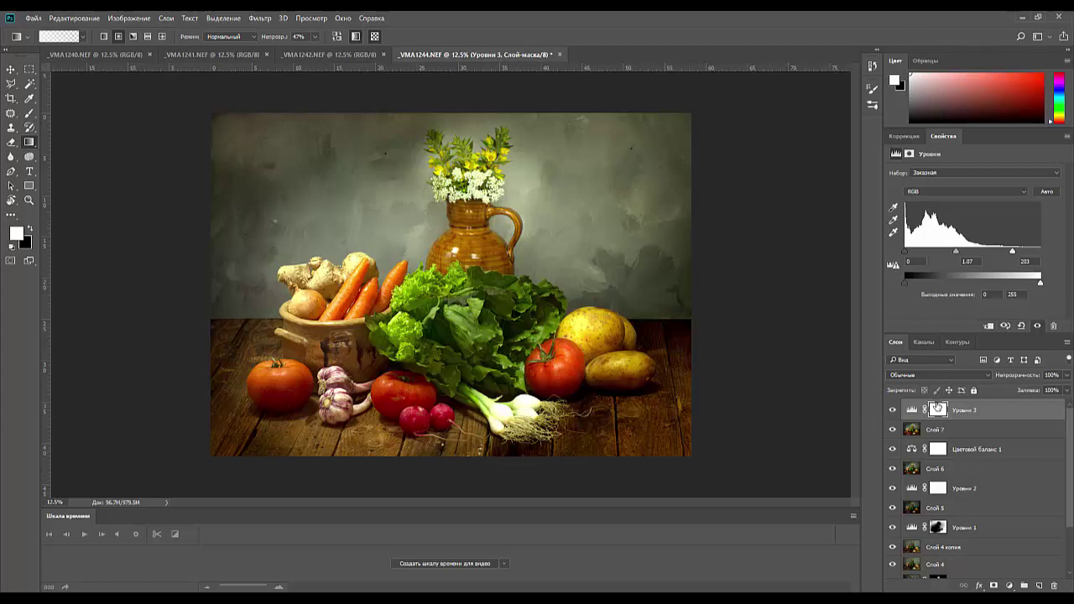
Invert the newest Levels mask to black and brighten the bowl, lettuce, tomatoes and potatoes with white 47% opacity radial gradients.
click(938, 409)
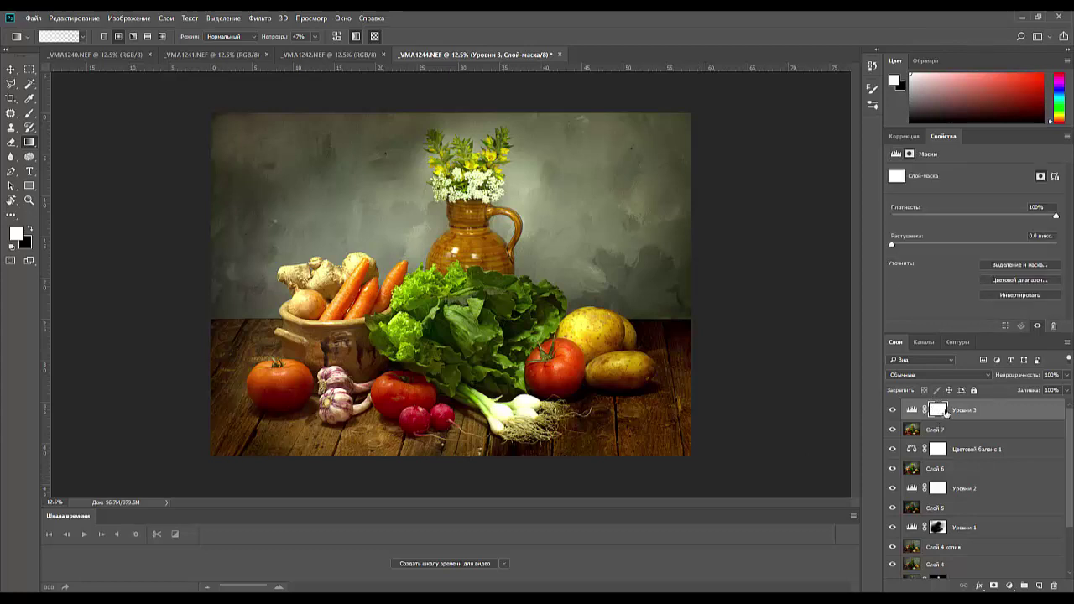
key(ctrl+i)
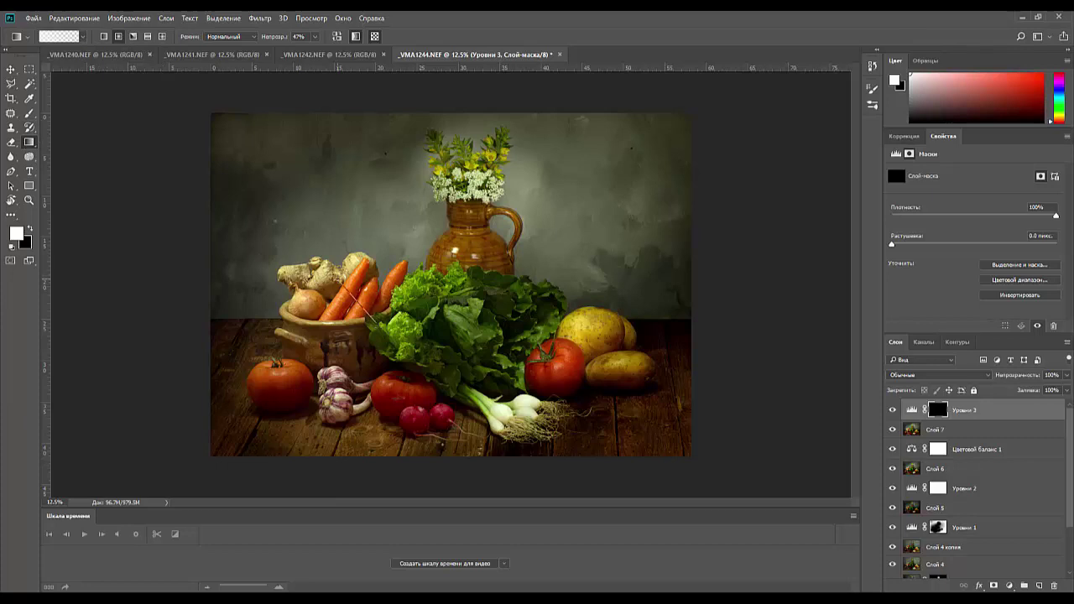
mouse_move(323, 267)
mouse_down()
mouse_move(375, 370)
mouse_move(386, 364)
mouse_move(341, 375)
mouse_move(336, 401)
mouse_move(267, 392)
mouse_move(217, 401)
mouse_move(218, 422)
mouse_up()
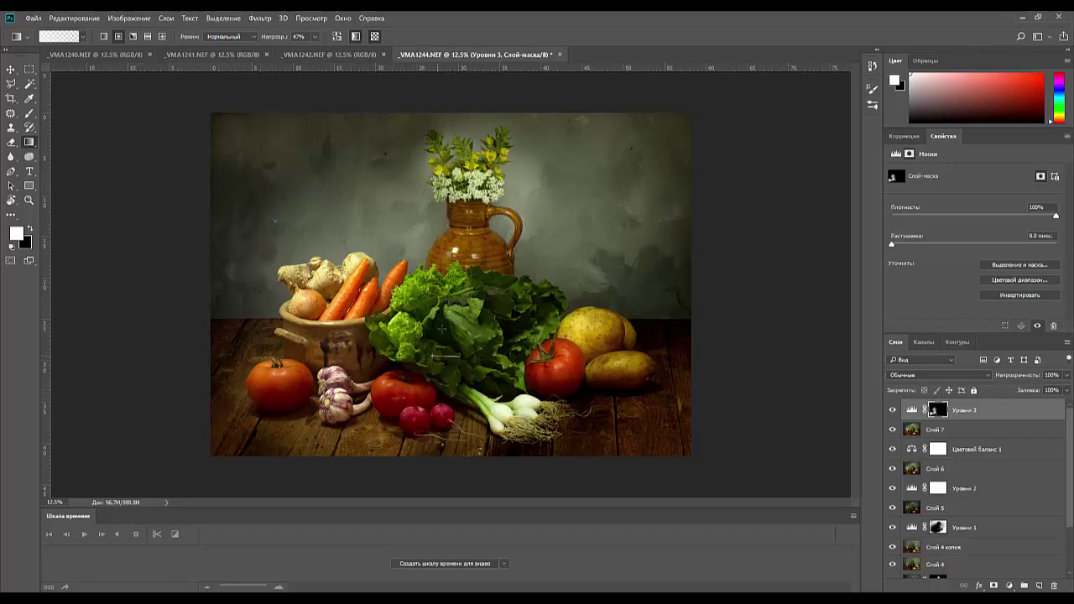
mouse_move(442, 323)
mouse_down()
mouse_move(496, 332)
mouse_move(465, 315)
mouse_move(487, 332)
mouse_move(514, 314)
mouse_up()
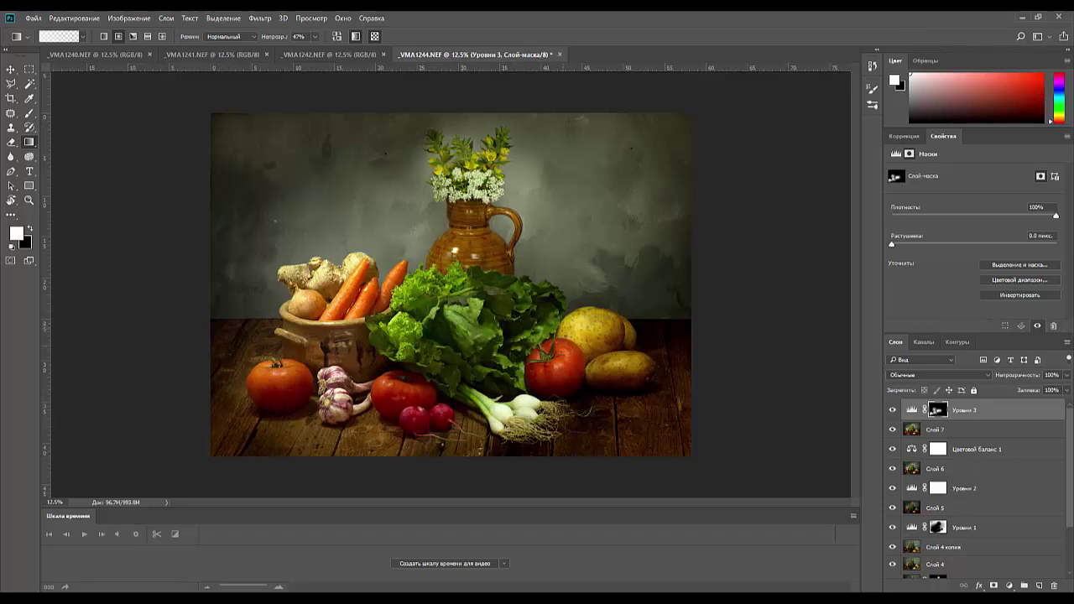
mouse_move(545, 352)
mouse_down()
mouse_move(571, 373)
mouse_move(625, 378)
mouse_up()
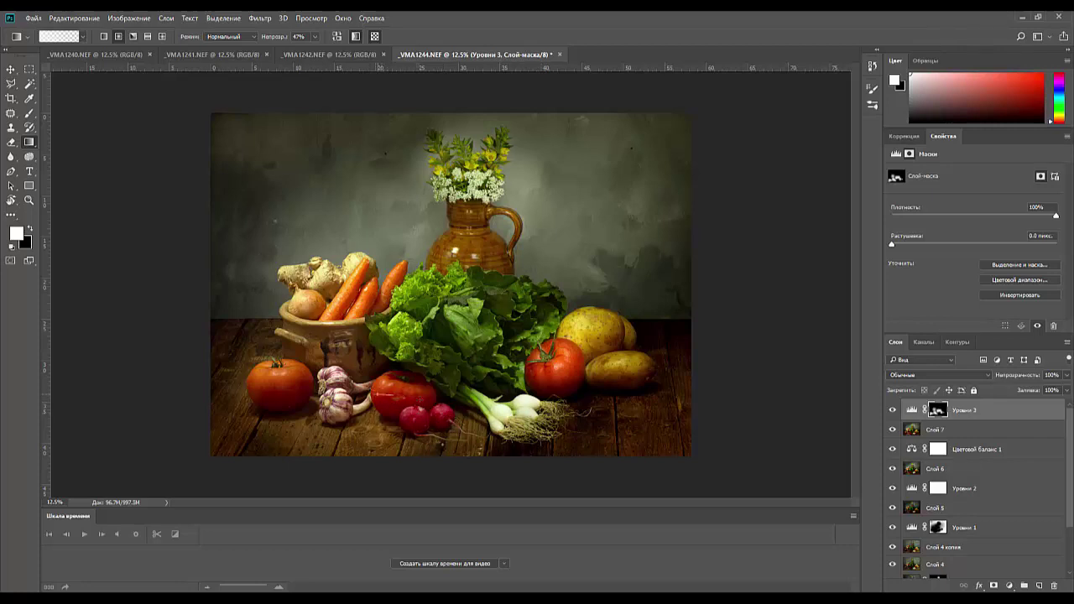
Set the gradient opacity to 100% and draw white gradients on the mask over the wall on both sides of the jug.
drag(282, 38, 340, 51)
key(Return)
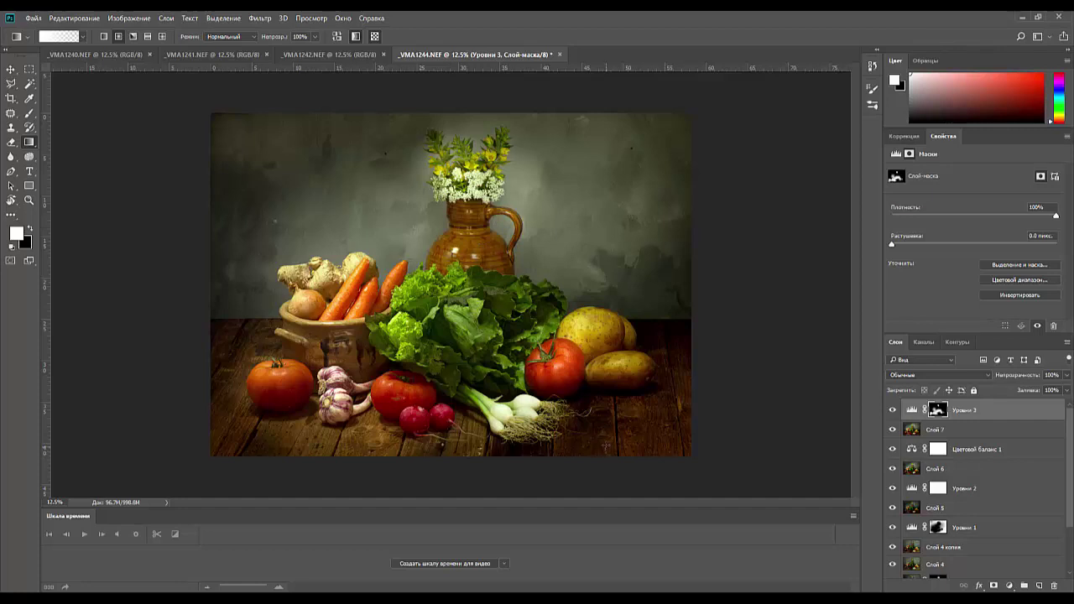
drag(532, 189, 748, 310)
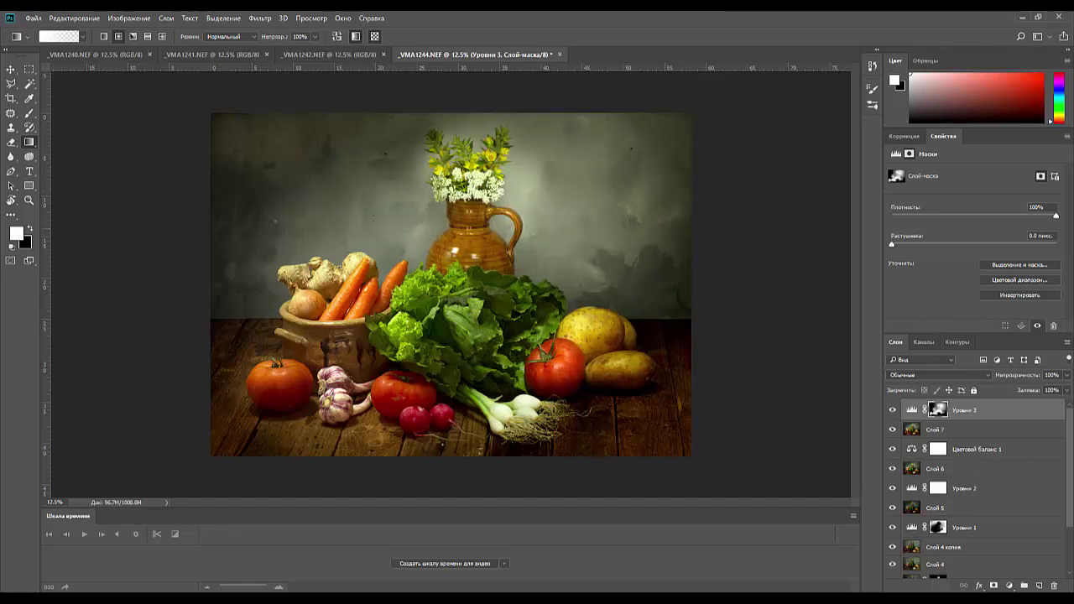
drag(367, 214, 519, 327)
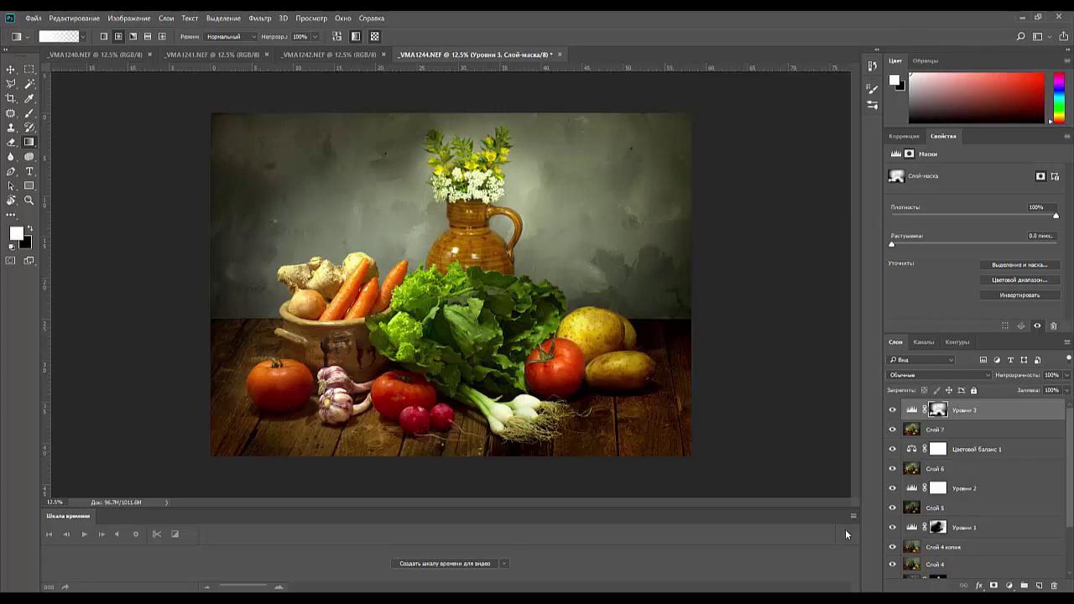
Stamp all visible layers into a new layer above the masked brightening Levels adjustment.
key(ctrl+plus)
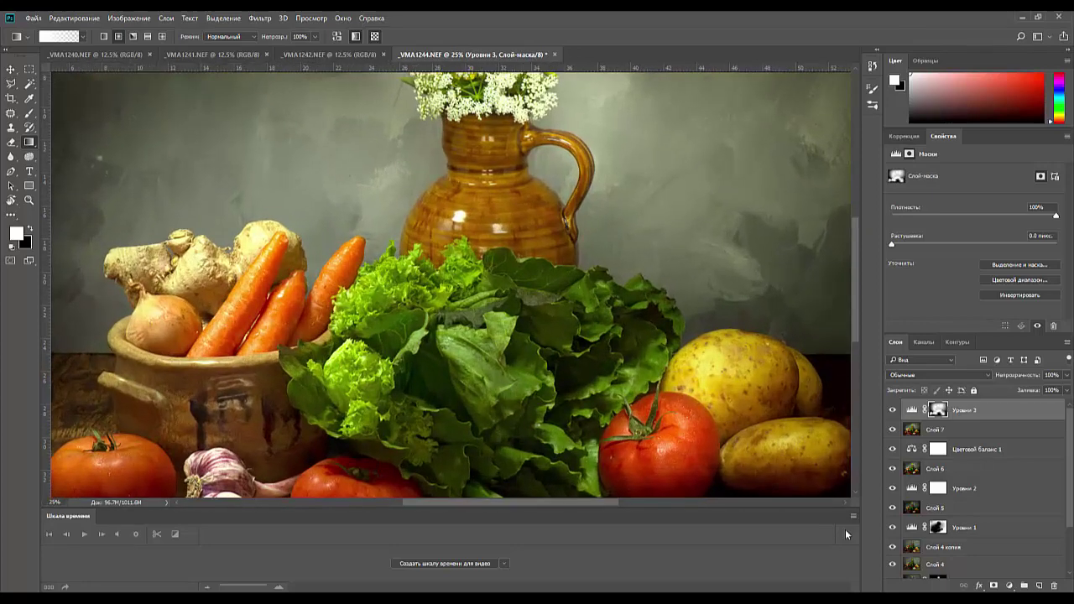
click(1000, 411)
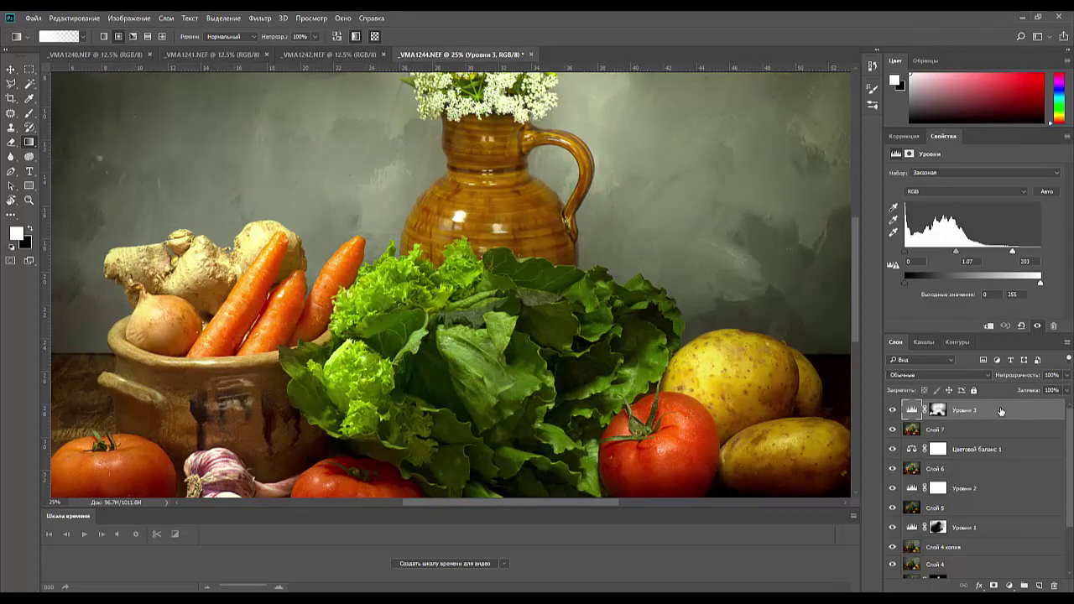
key(ctrl+shift+alt+e)
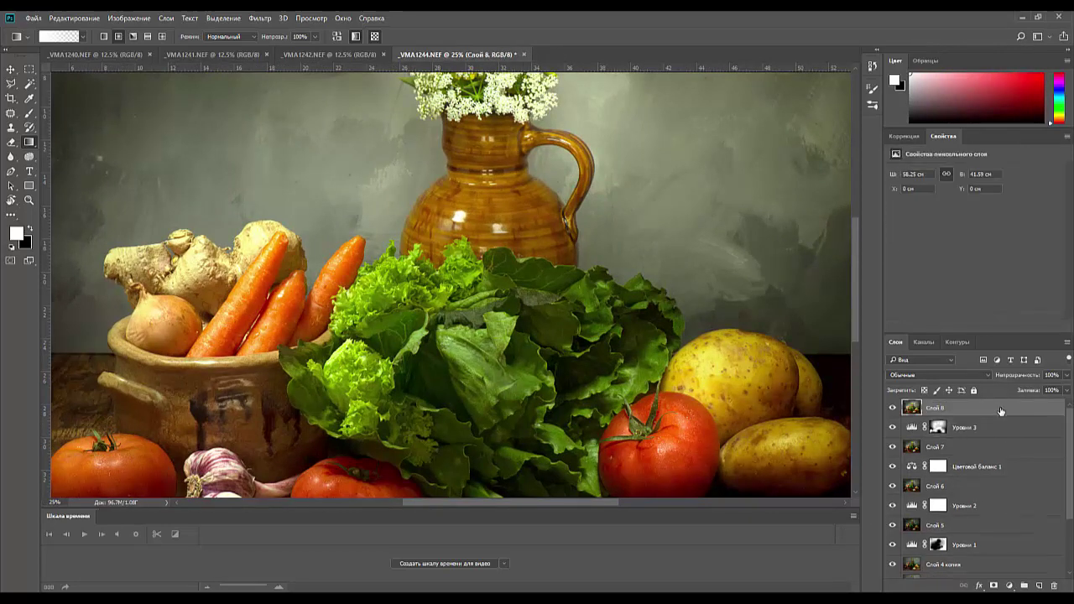
Duplicate the stamped top layer and patch the glare spots on the jug's neck and body and on the carrots.
click(12, 113)
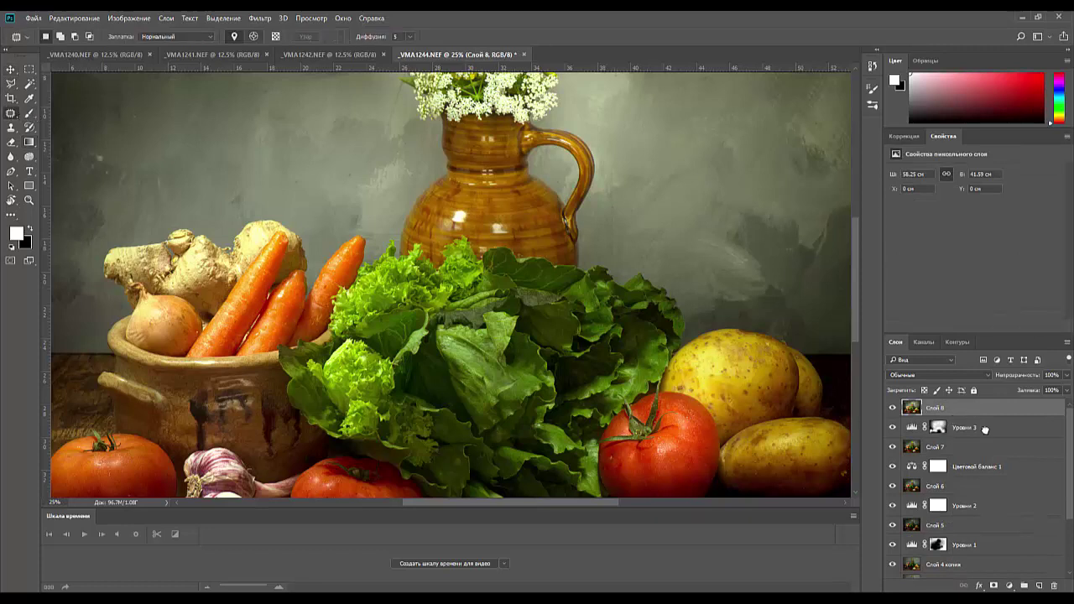
drag(966, 409, 1041, 586)
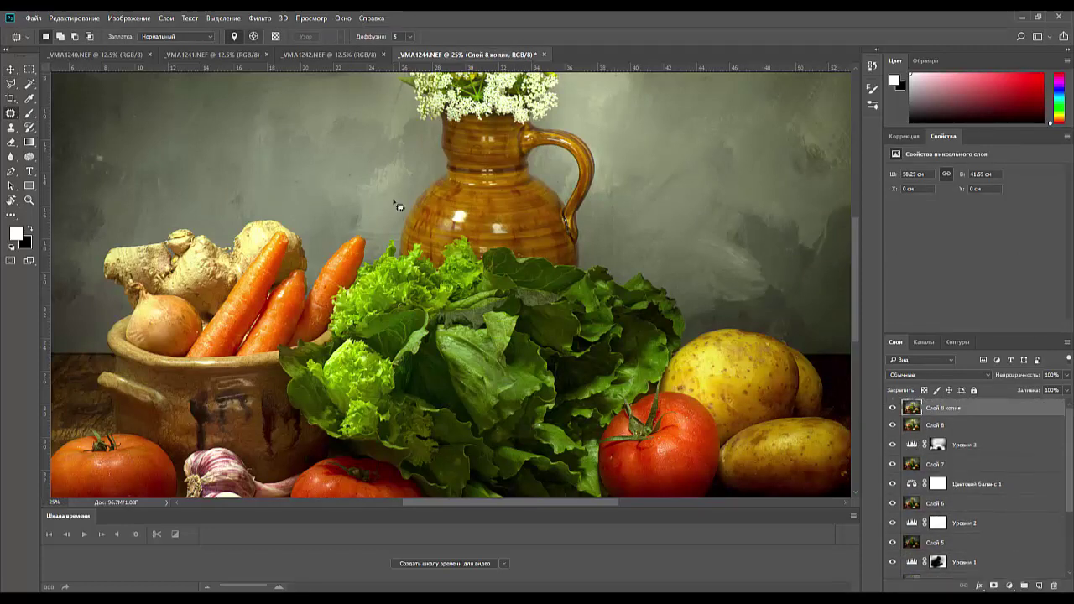
mouse_move(449, 215)
mouse_down()
mouse_move(508, 236)
mouse_move(455, 215)
mouse_move(508, 208)
mouse_up()
key(ctrl+d)
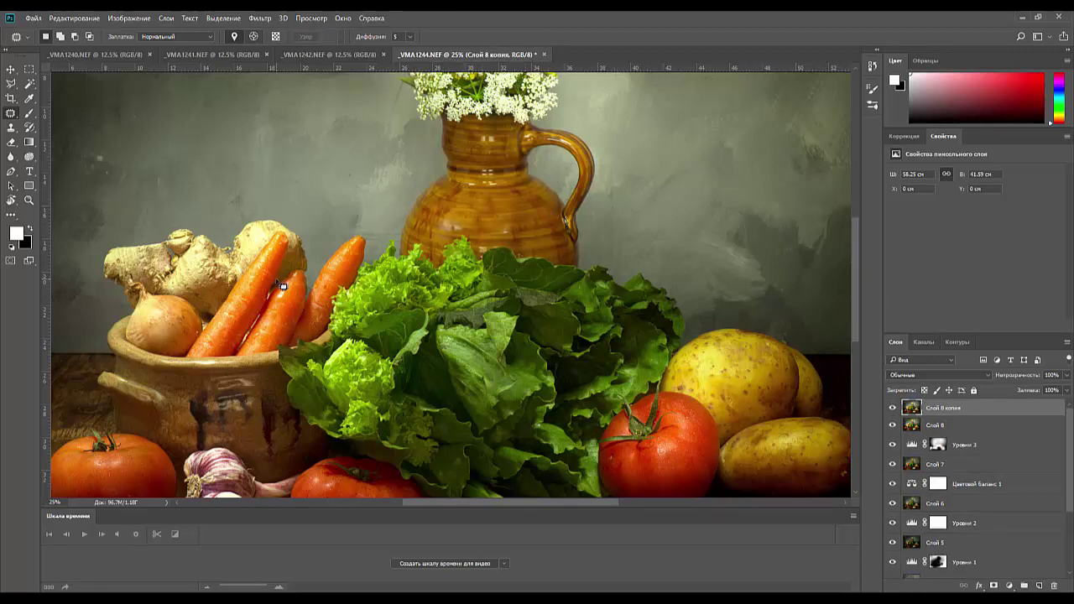
mouse_move(283, 286)
mouse_down()
mouse_move(277, 307)
mouse_move(293, 304)
mouse_move(289, 293)
mouse_move(279, 323)
mouse_up()
key(ctrl+d)
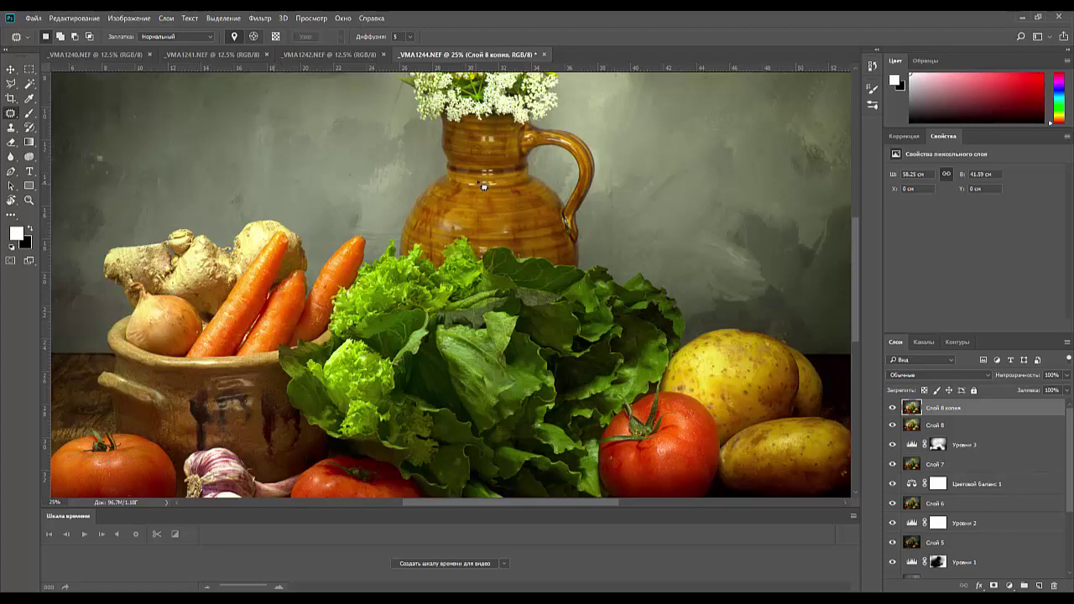
mouse_move(478, 143)
mouse_down()
mouse_move(506, 148)
mouse_move(480, 133)
mouse_move(466, 158)
mouse_move(487, 187)
mouse_move(472, 189)
mouse_up()
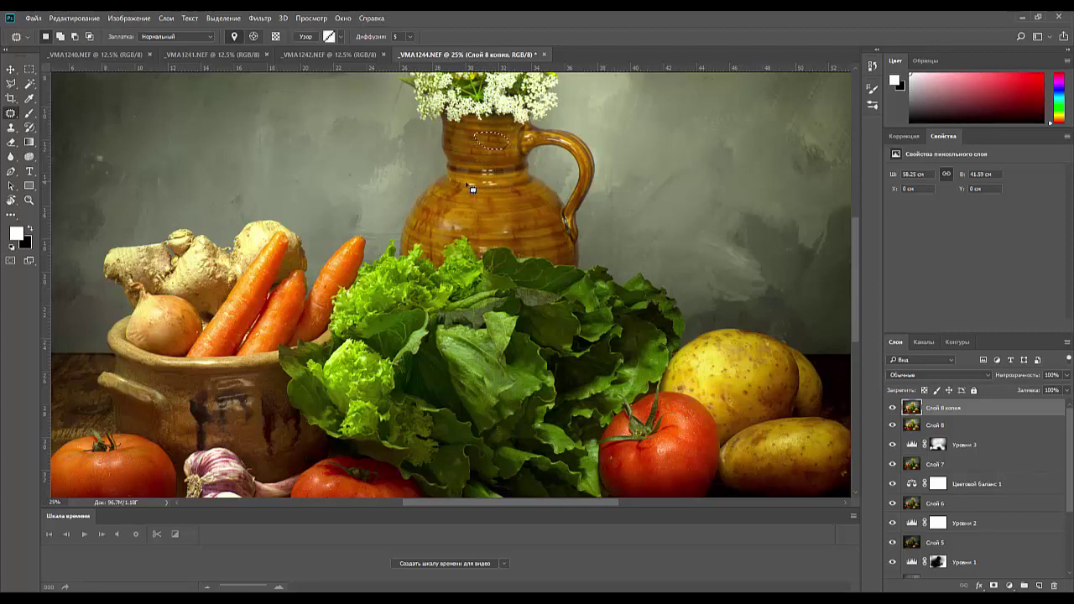
mouse_move(489, 232)
mouse_down()
mouse_move(520, 241)
mouse_move(511, 226)
mouse_move(495, 231)
mouse_move(537, 216)
mouse_up()
key(ctrl+d)
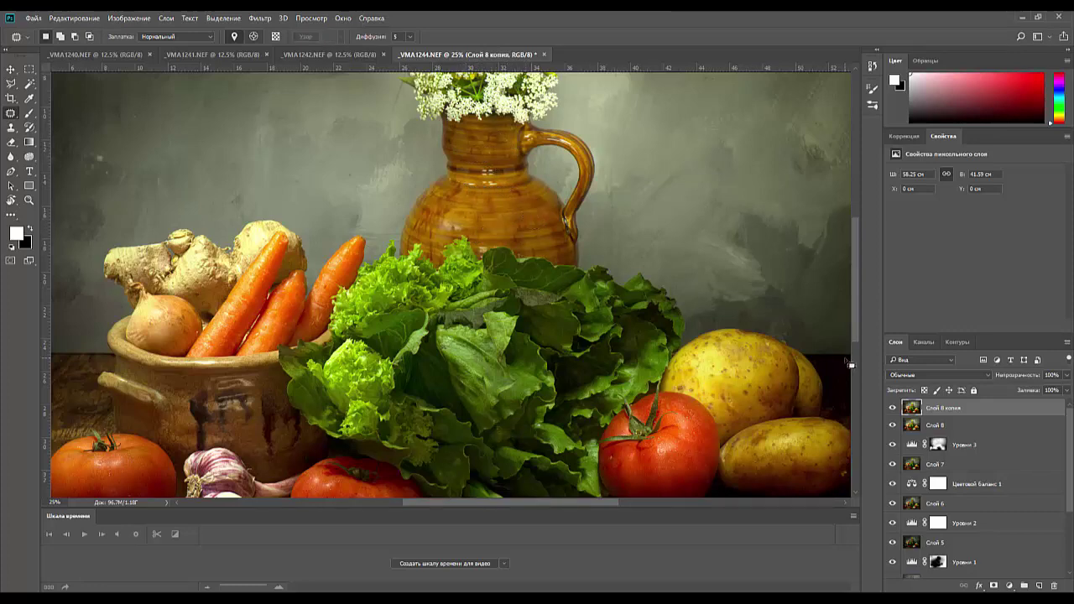
Compare the image with and without the patched layer copy, reduce the copy's opacity to 31% and delete it.
key(ctrl+minus)
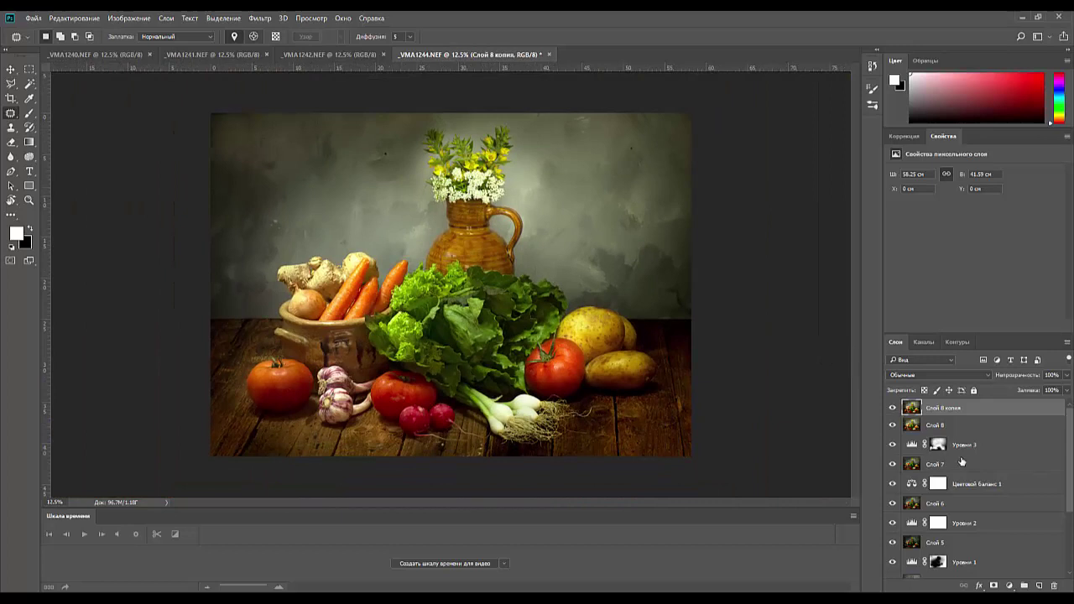
click(893, 409)
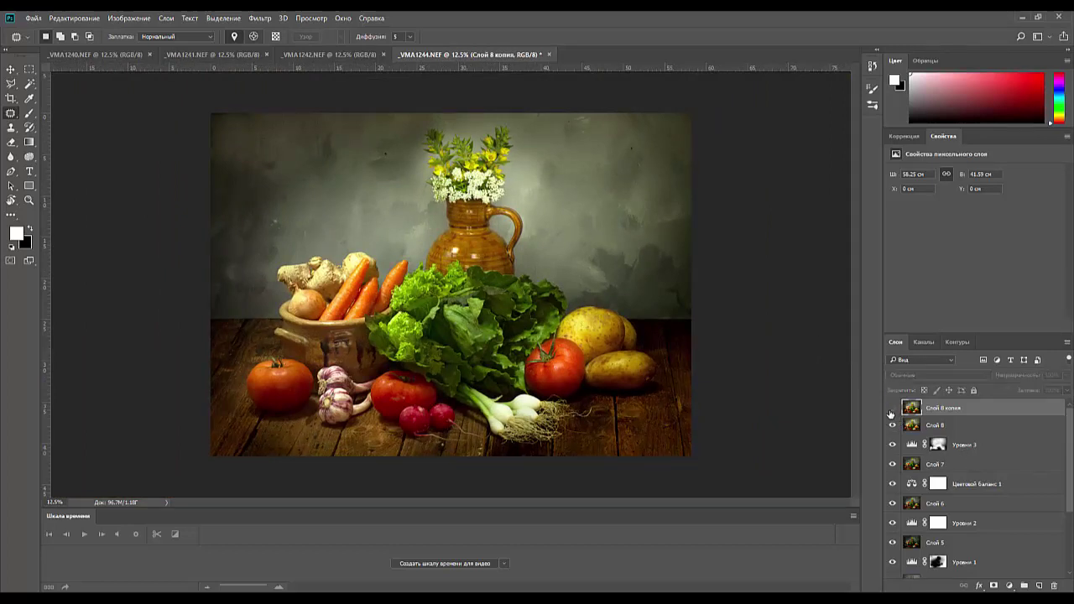
click(892, 409)
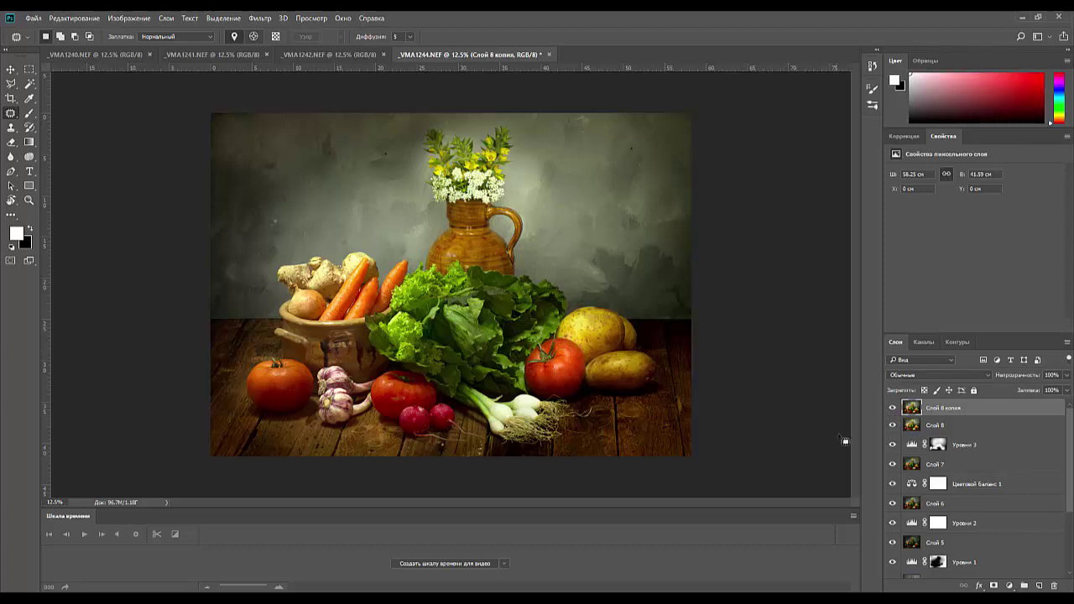
click(893, 409)
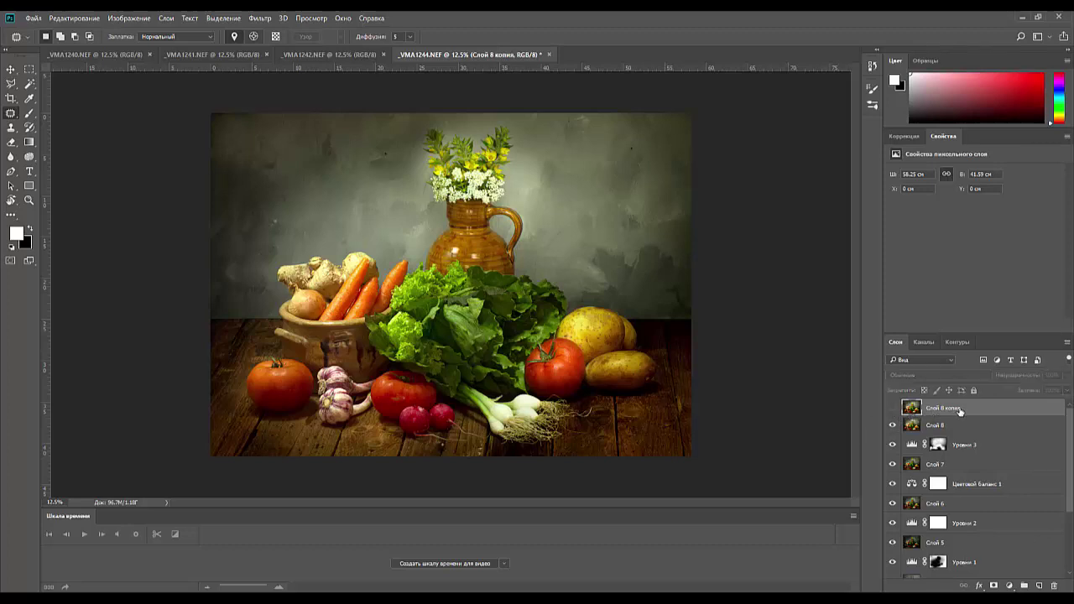
click(893, 408)
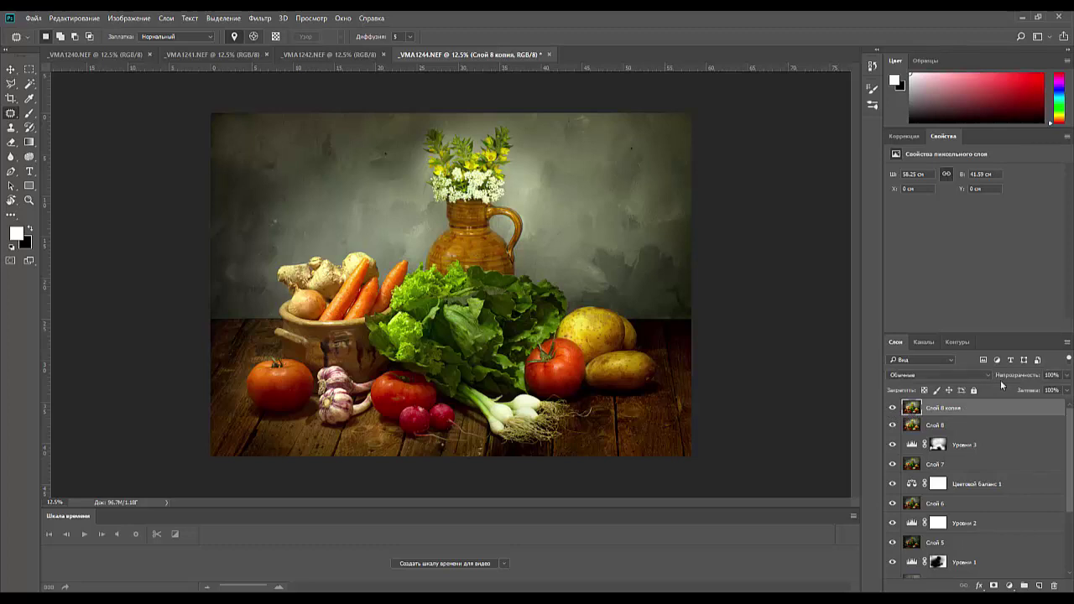
drag(1000, 380, 978, 380)
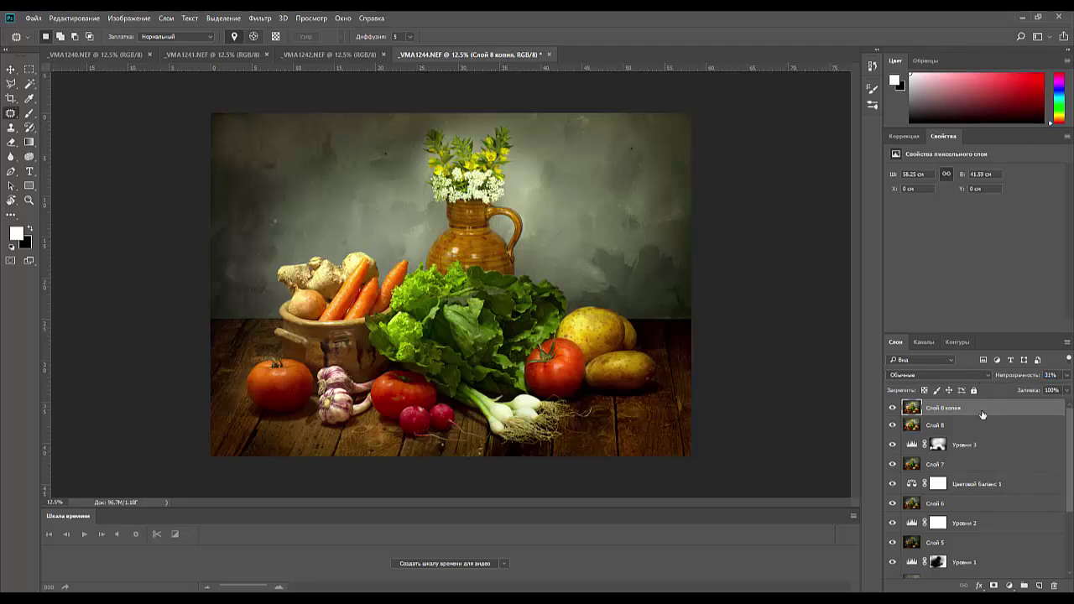
key(Delete)
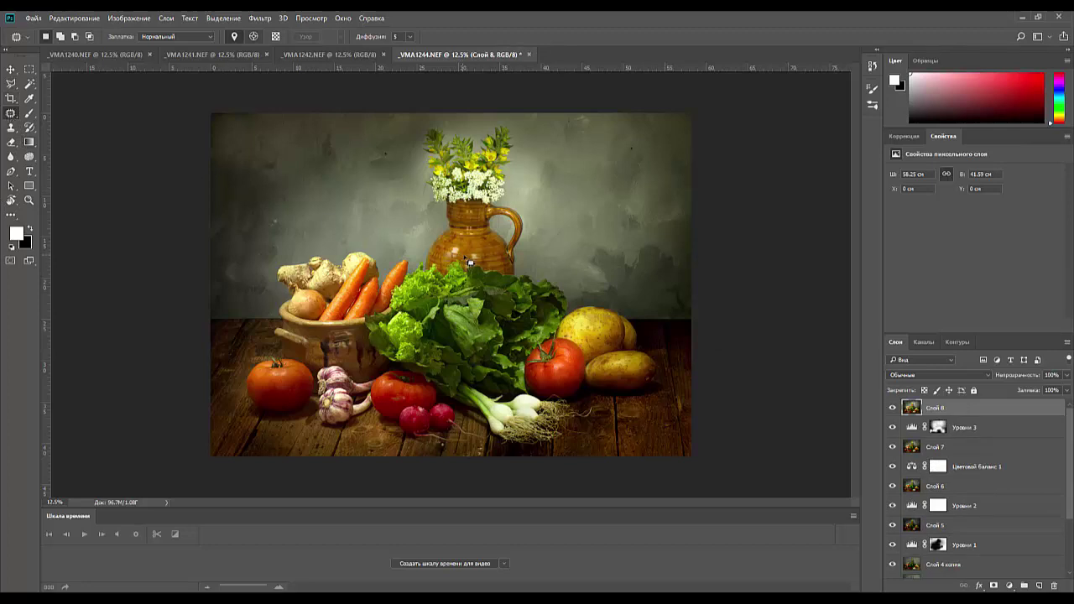
Examine the overall light balance as a tiny thumbnail and the jug and lettuce details at 50% magnification.
mouse_move(483, 270)
mouse_down()
mouse_move(493, 249)
mouse_move(469, 252)
mouse_move(483, 265)
mouse_up()
key(ctrl+d)
key(ctrl+minus)
key(ctrl+minus)
key(ctrl+minus)
key(ctrl+minus)
key(ctrl+minus)
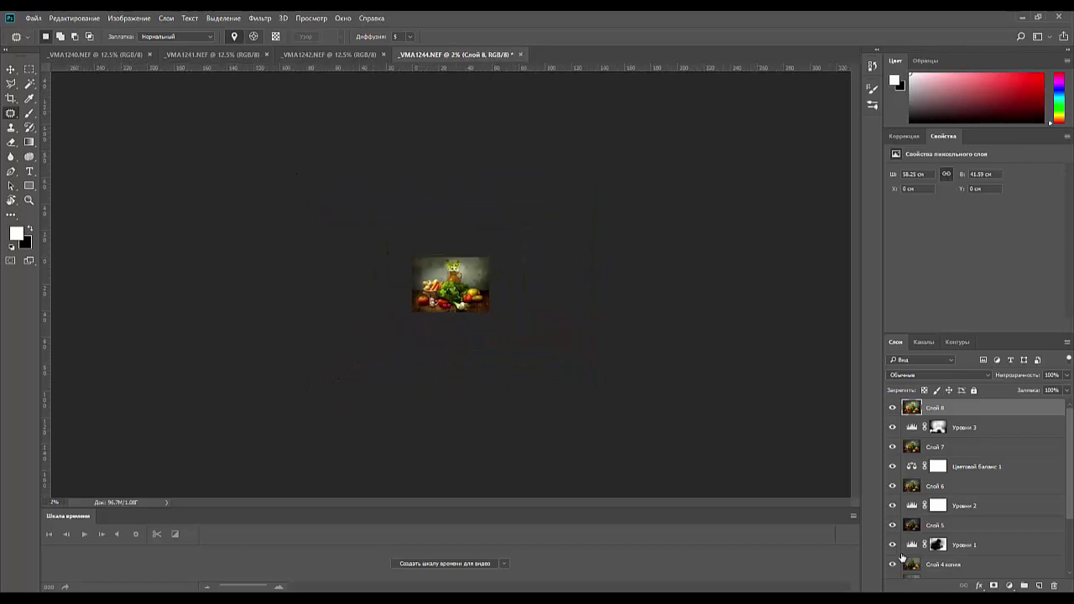
key(ctrl+minus)
key(ctrl+plus)
key(ctrl+plus)
key(ctrl+plus)
key(ctrl+plus)
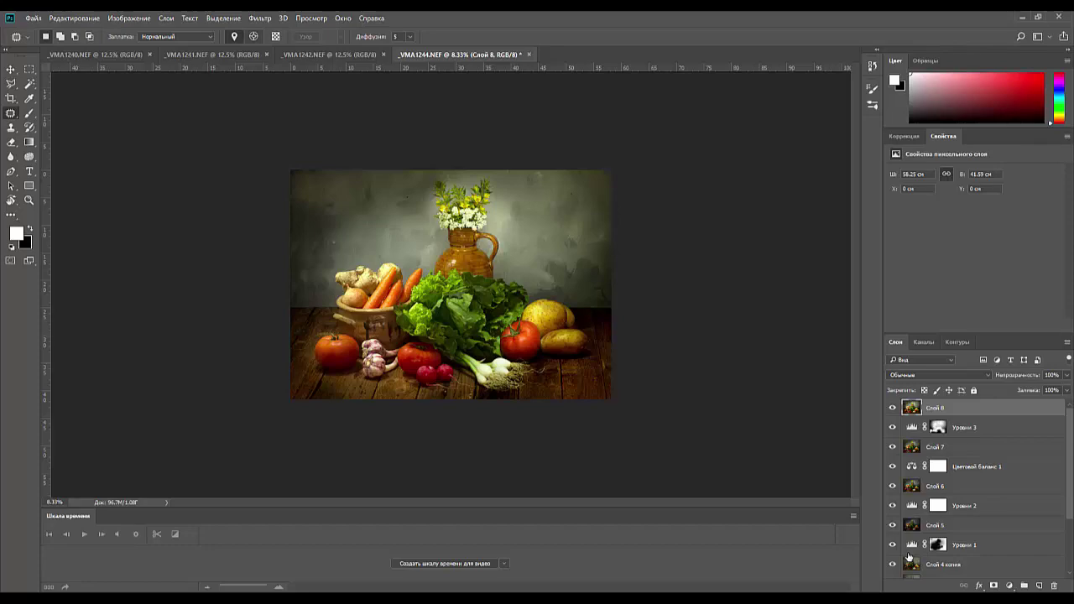
key(ctrl+plus)
key(ctrl+plus)
key(ctrl+plus)
key(ctrl+plus)
key(ctrl+plus)
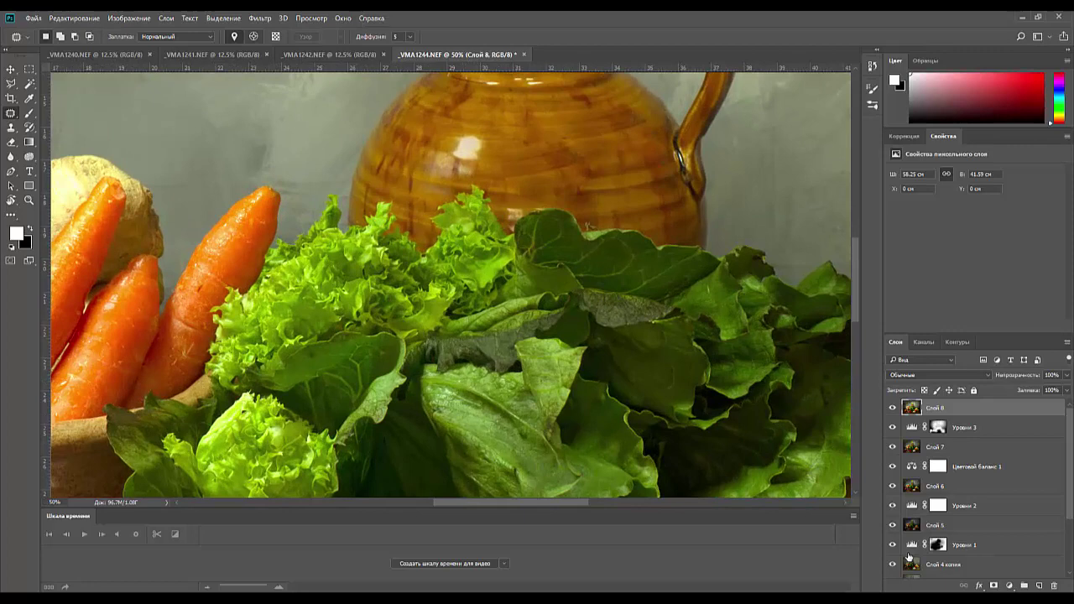
key(ctrl+minus)
key(ctrl+minus)
key(ctrl+minus)
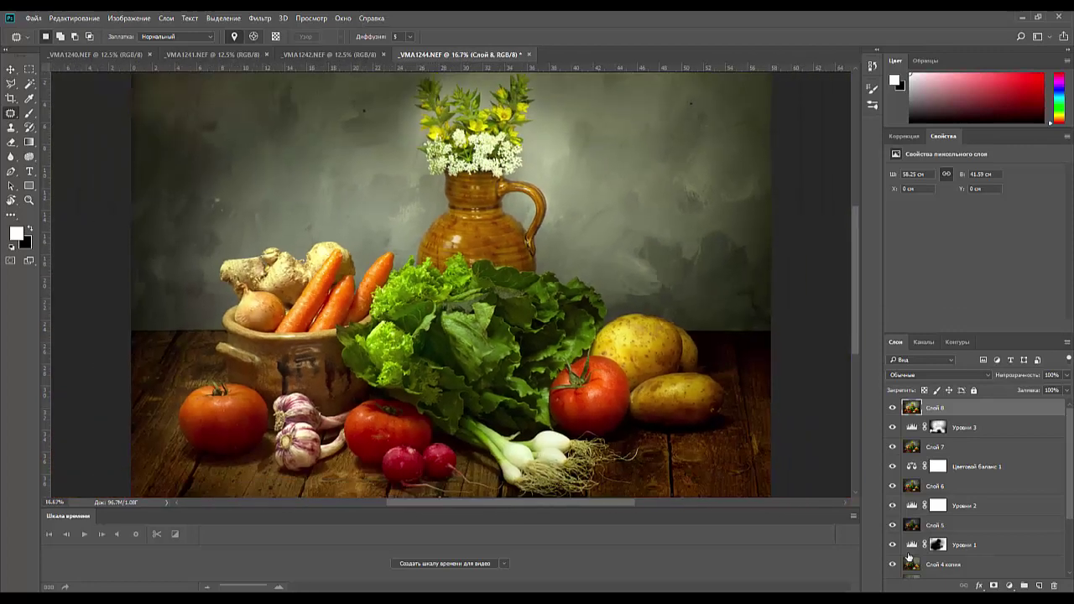
key(ctrl+minus)
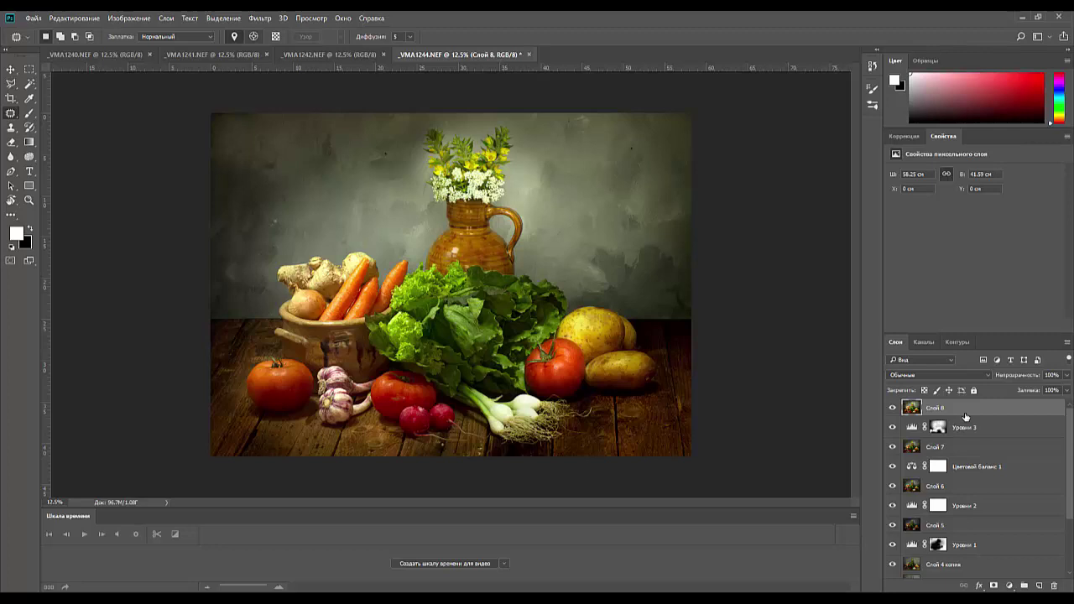
Try a Hue/Saturation adjustment with saturation -9 and lightness +8 above the stamped layer, and delete it.
click(904, 136)
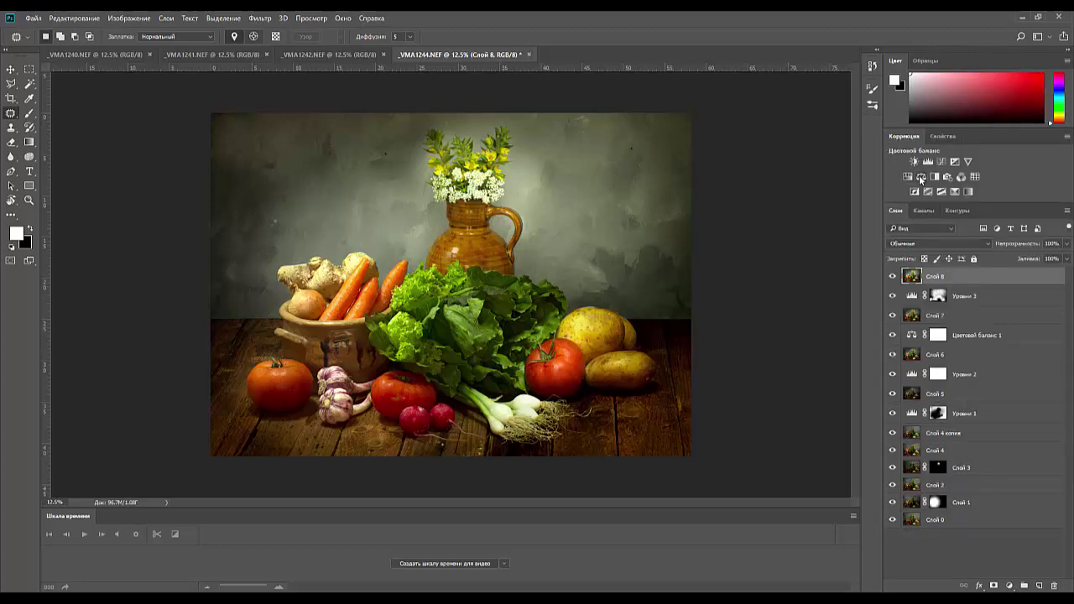
click(921, 177)
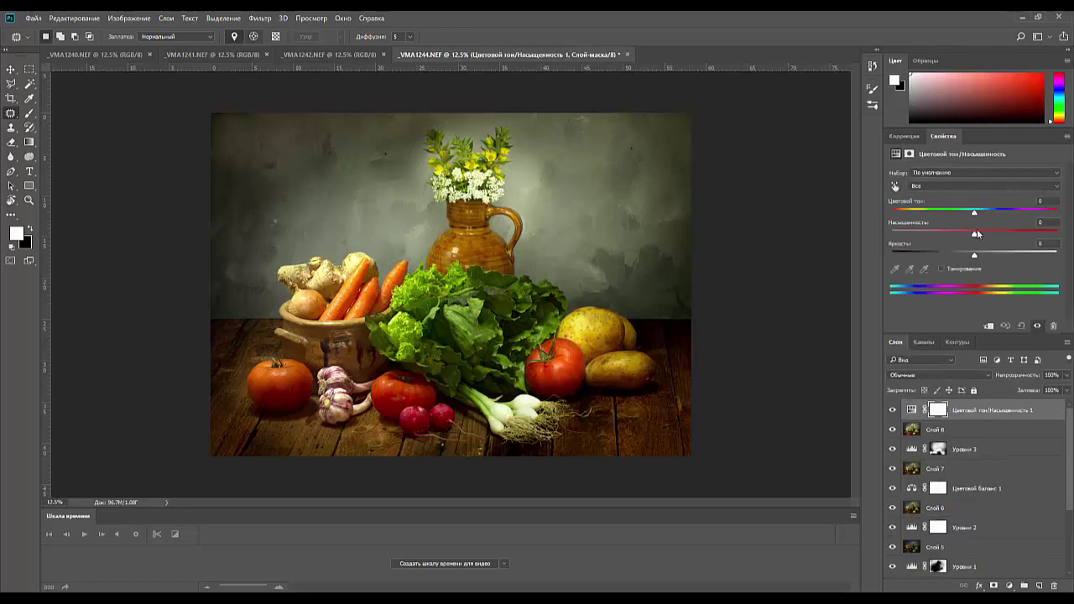
drag(977, 233, 981, 256)
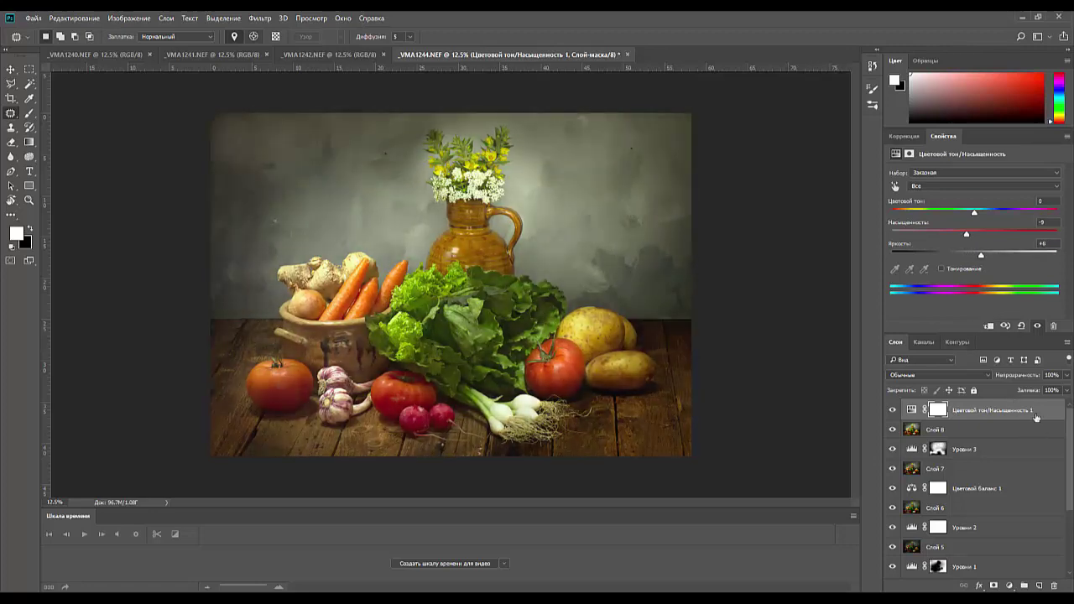
drag(1036, 412, 1056, 586)
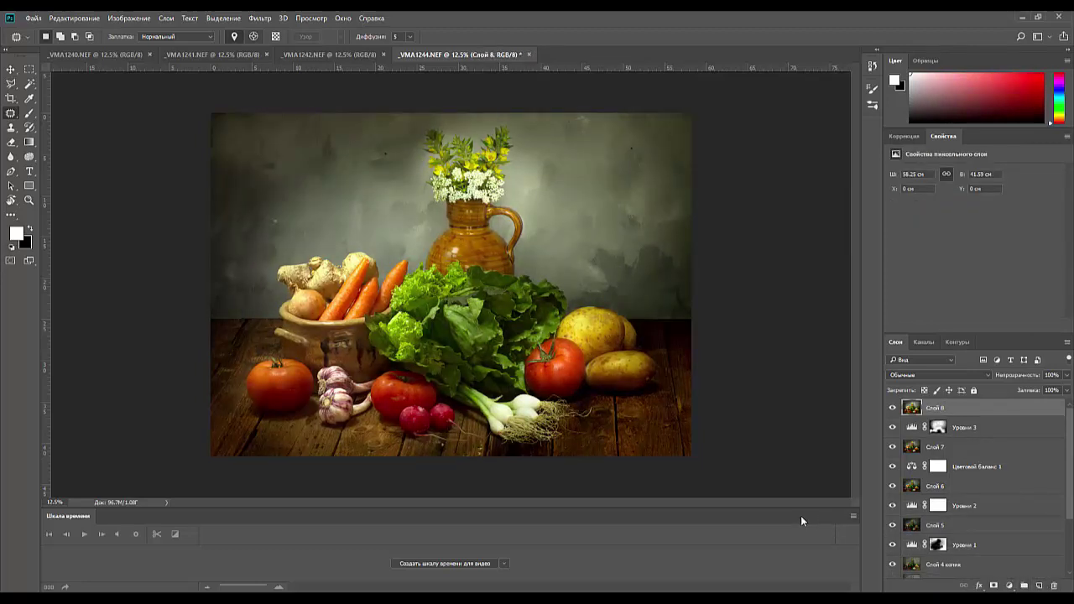
Add a Color Balance adjustment shifting the midtones slightly toward cyan, and stamp all visible layers into a new layer.
click(897, 136)
click(921, 178)
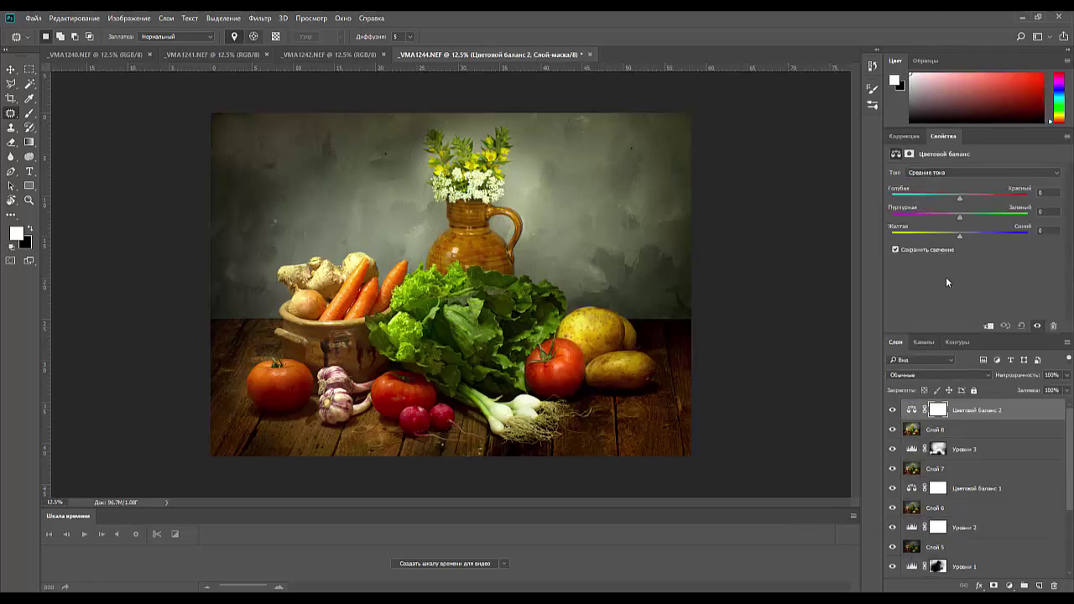
drag(961, 198, 957, 206)
click(988, 420)
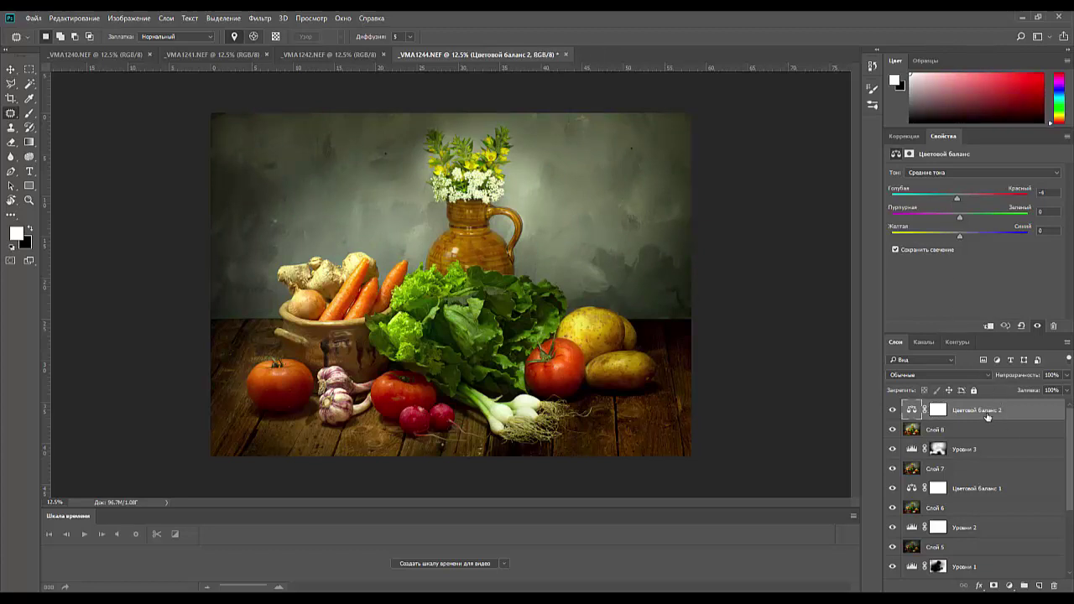
key(ctrl+shift+alt+e)
Examine the color and tonal balance of the stamped composition at thumbnail size and at 12.5% magnification.
key(ctrl+minus)
key(ctrl+minus)
key(ctrl+minus)
key(ctrl+minus)
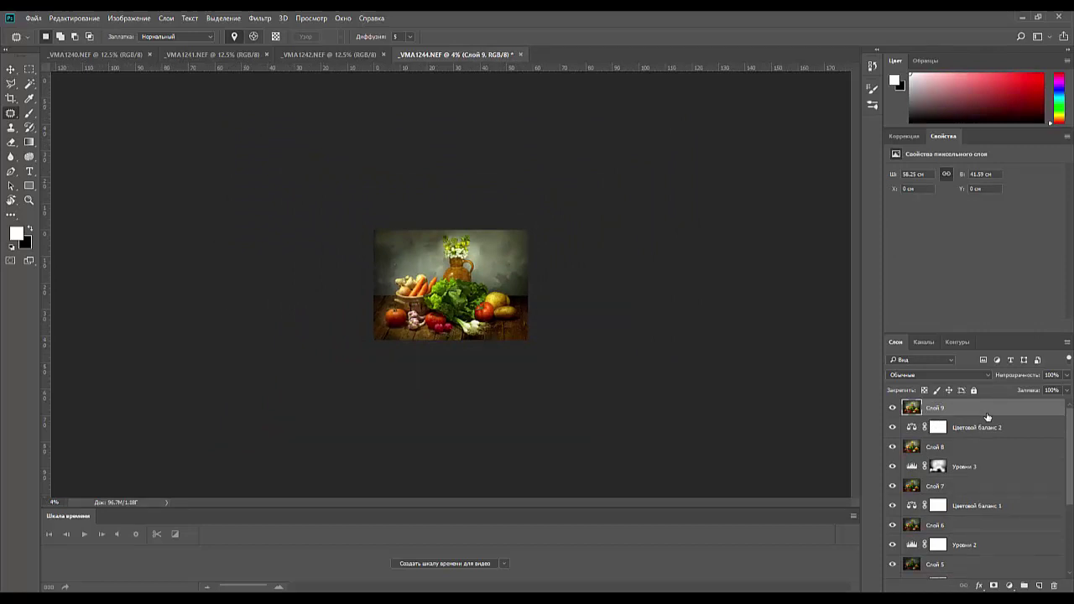
key(ctrl+plus)
key(ctrl+plus)
key(ctrl+plus)
key(ctrl+plus)
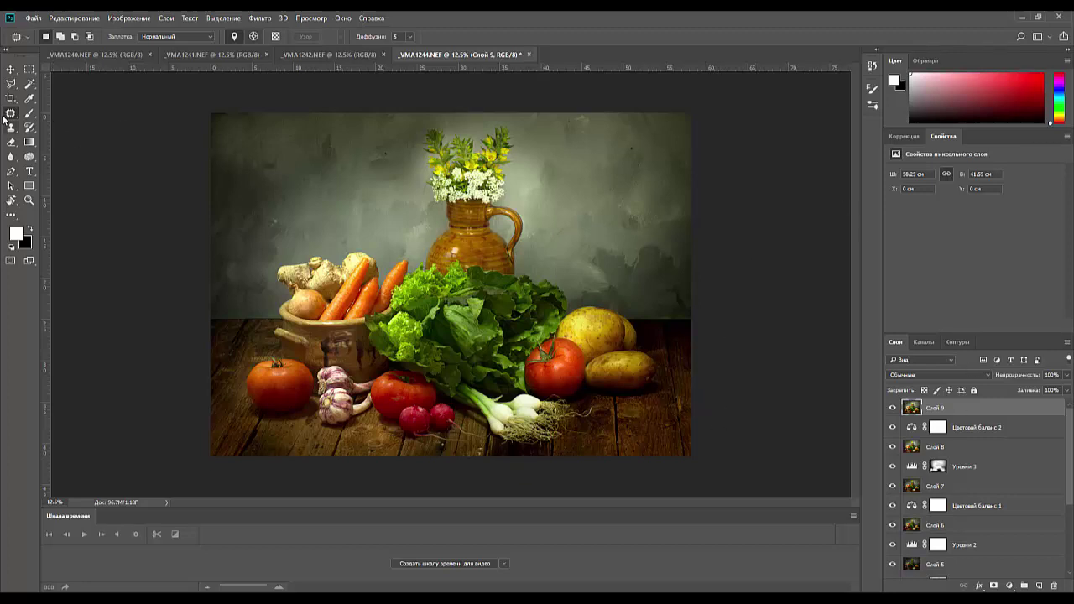
Select a triangular area along the image's left edge, from the upper corner to the bowl's rim, using the Polygonal Lasso with 30 px feather.
click(11, 84)
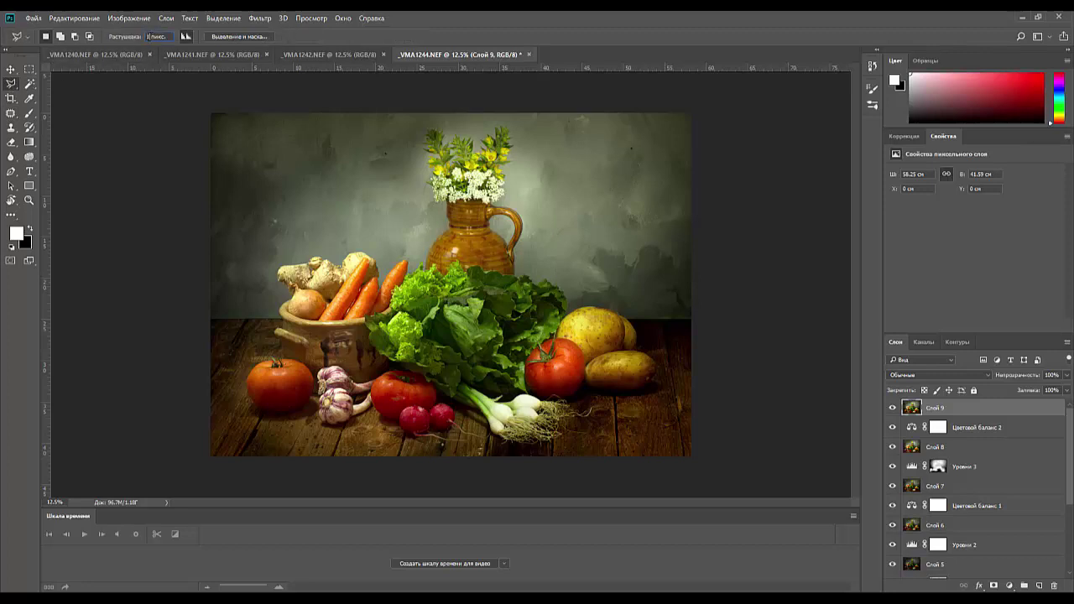
text(1 )
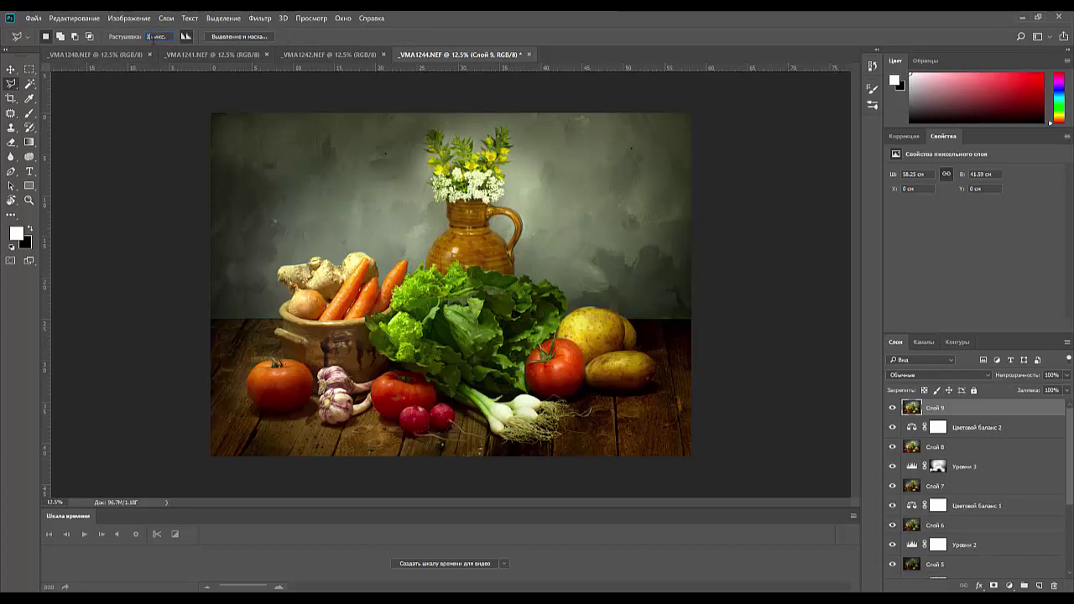
text(30)
key(Return)
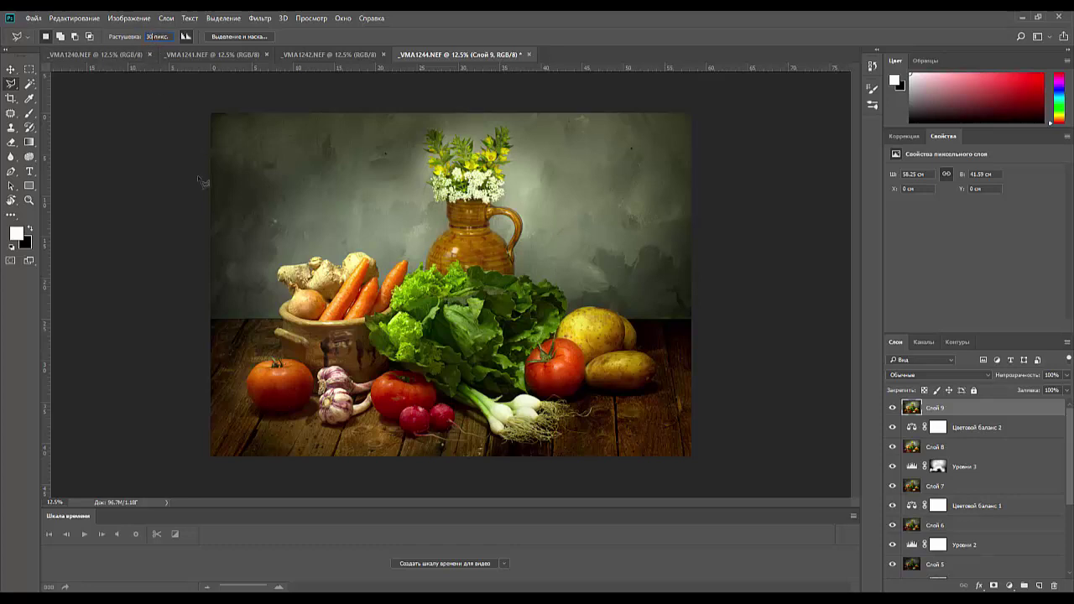
click(211, 113)
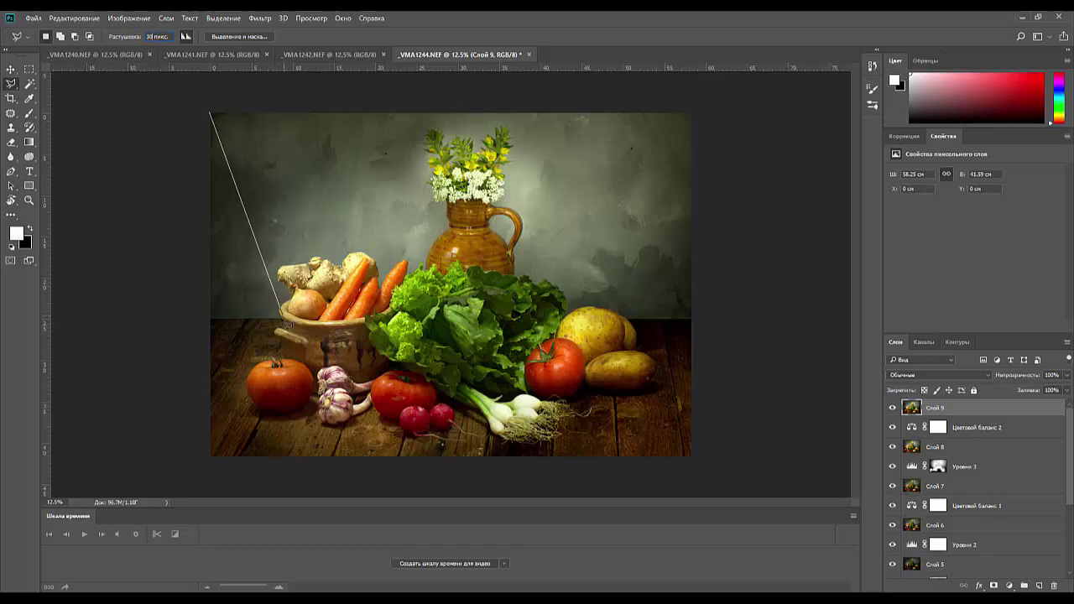
click(204, 366)
click(210, 116)
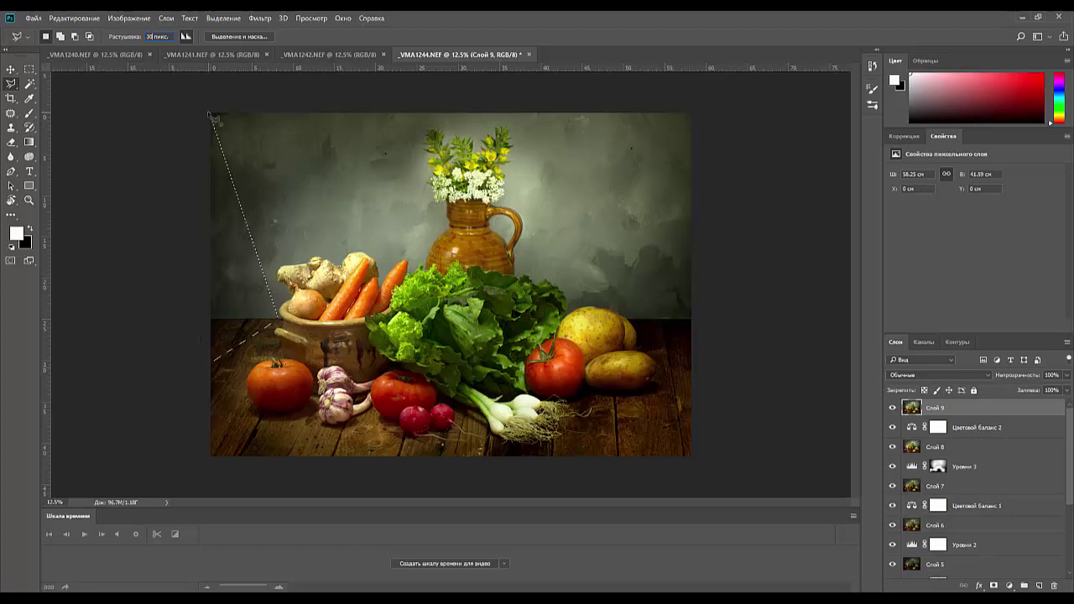
Darken the selected area with a Levels adjustment at midtones 0.78 and feather its mask to 45.3 px.
click(905, 135)
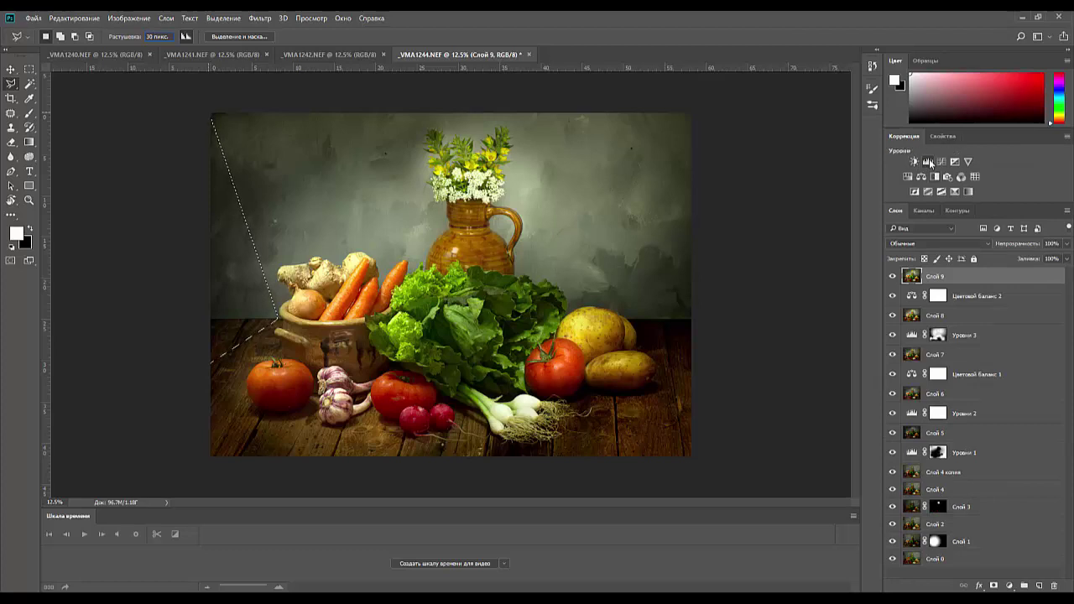
click(929, 159)
drag(973, 252, 985, 254)
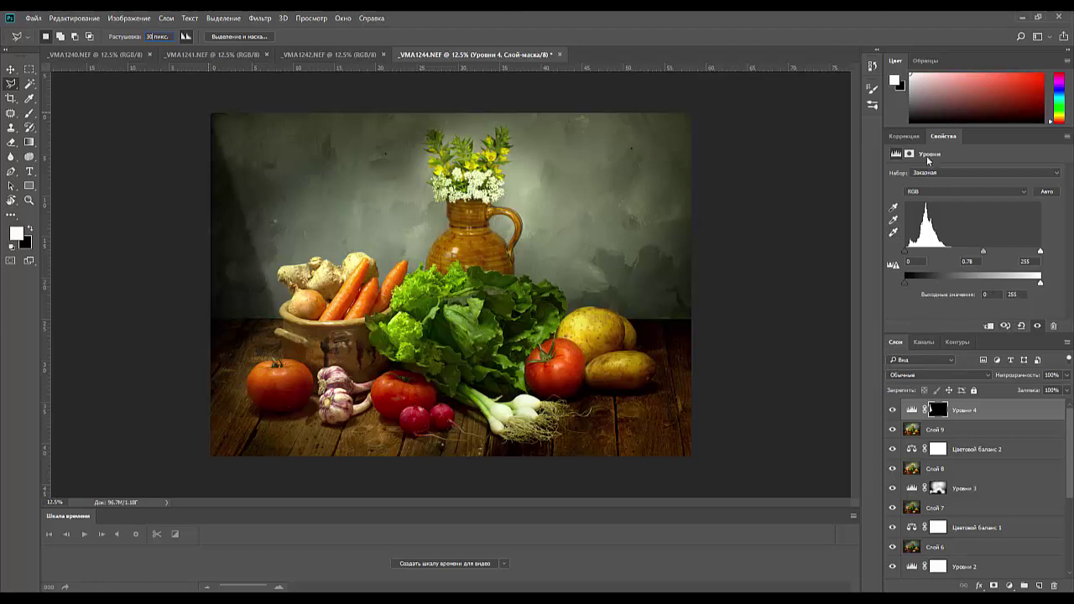
click(909, 154)
drag(892, 245, 981, 243)
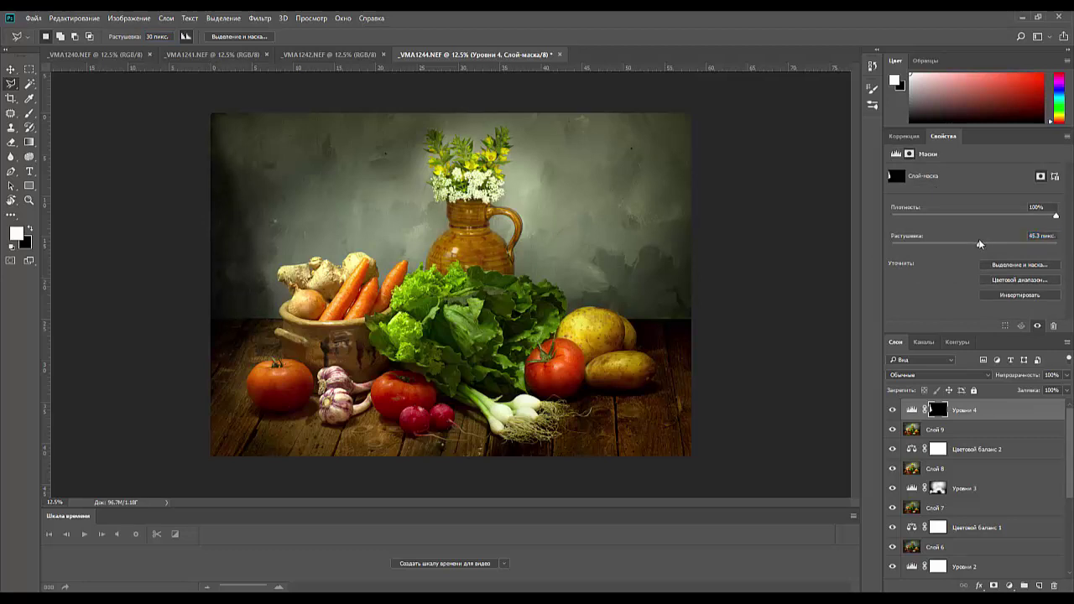
key(ctrl+minus)
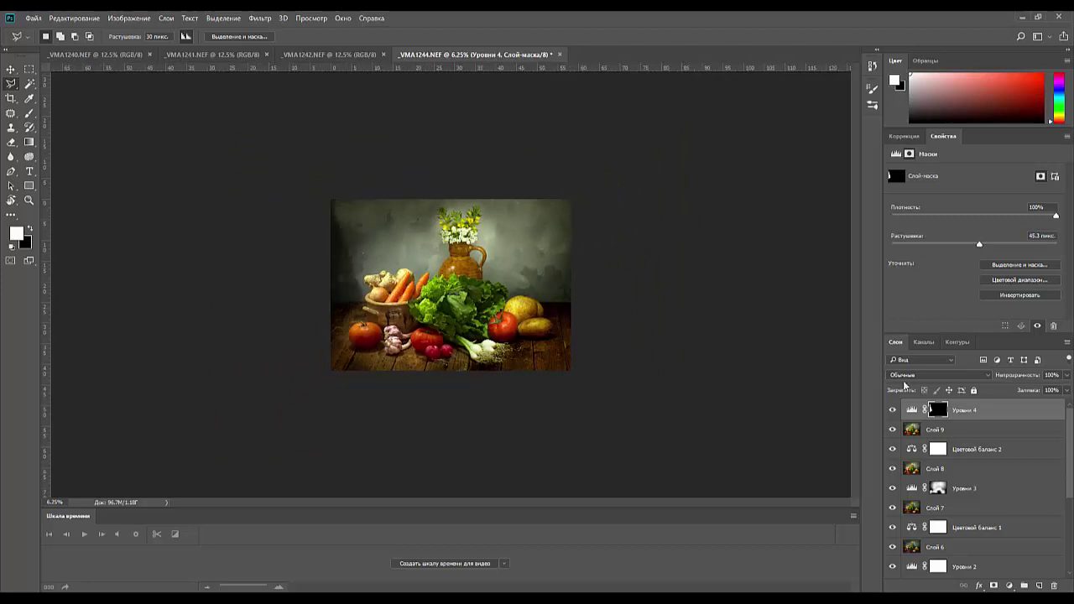
Compare the image with and without the top Levels adjustment over the left-edge triangle, and delete that adjustment.
click(893, 411)
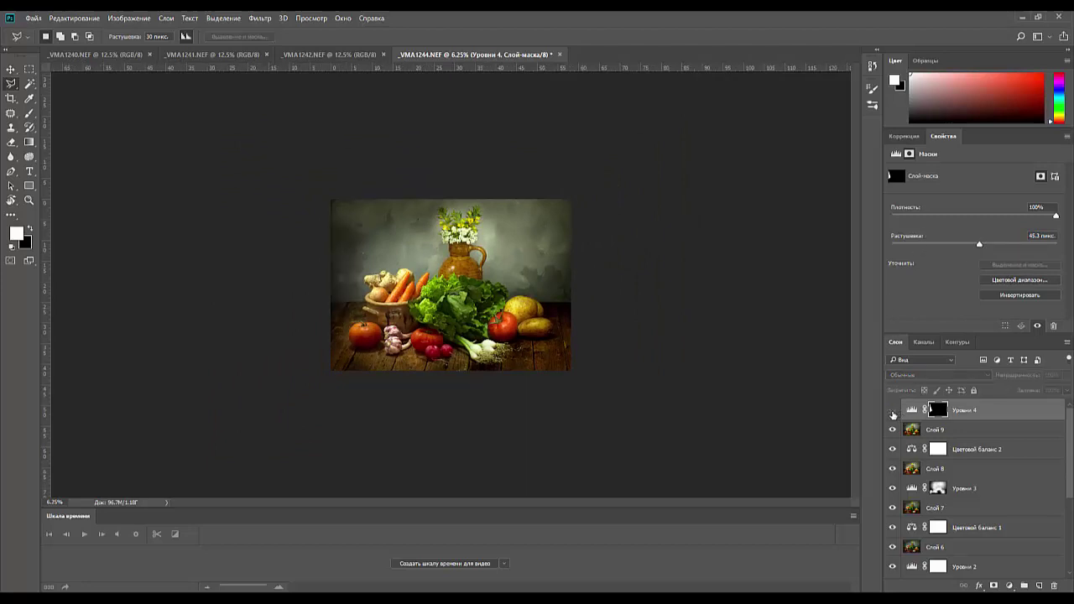
click(893, 411)
click(893, 411)
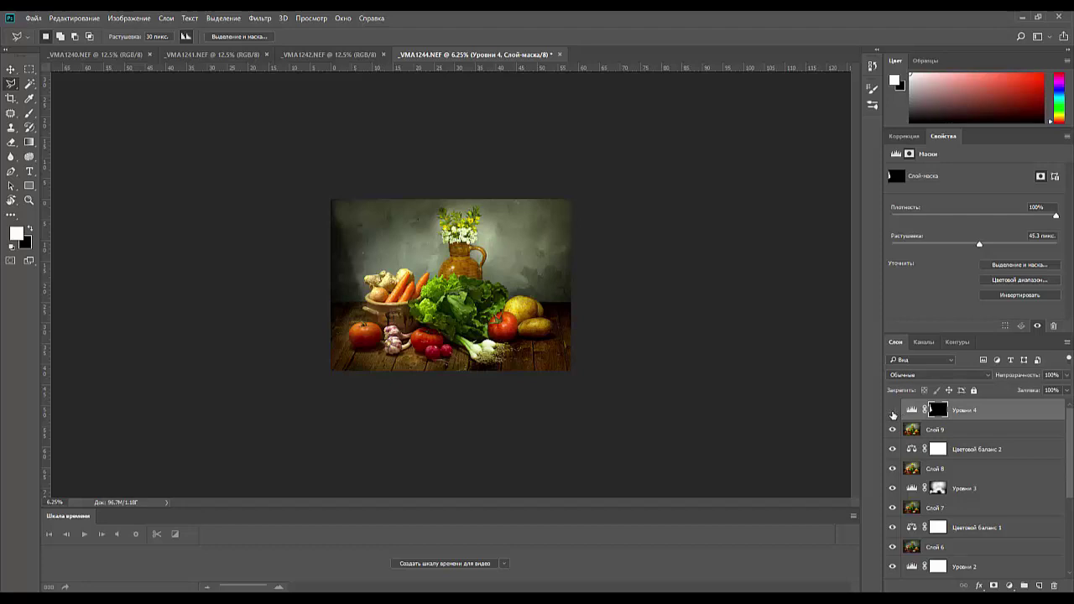
click(893, 411)
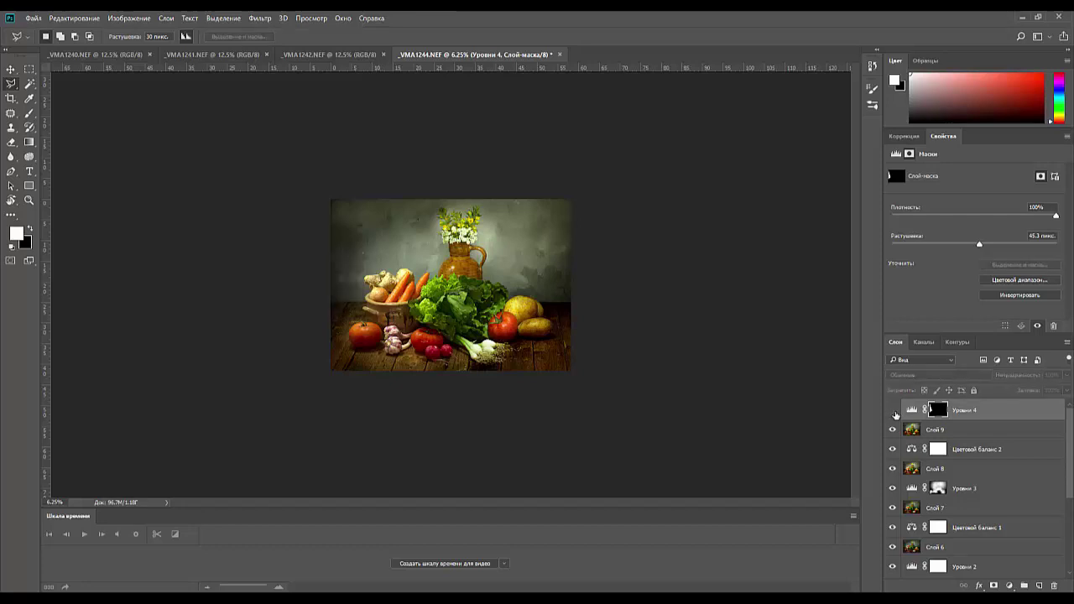
drag(995, 413, 1055, 583)
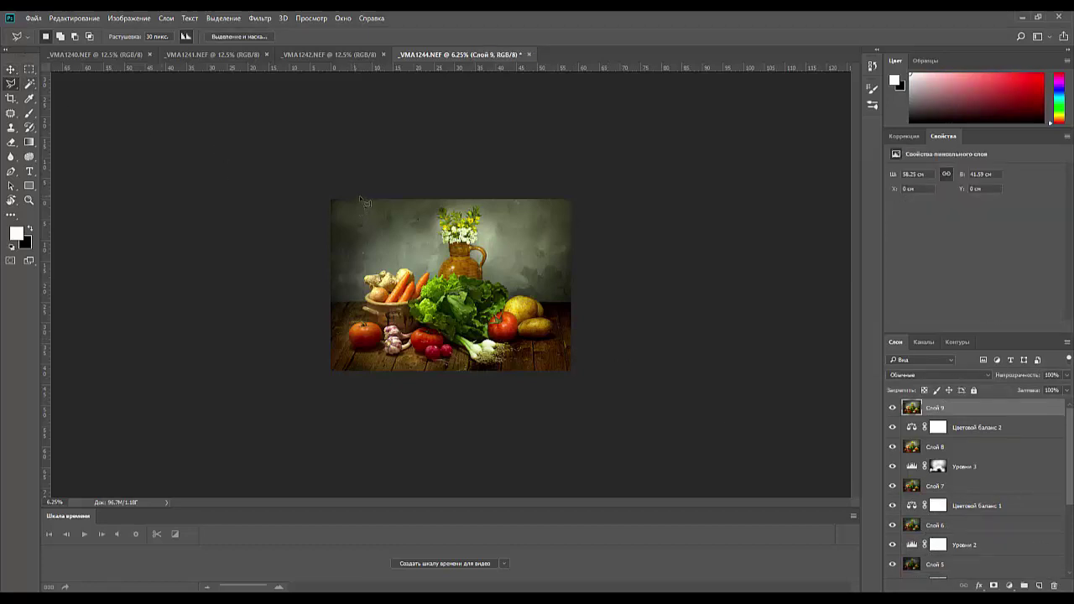
Select a vertical strip along the left edge down to the bowl, darken it with Levels midtones 0.86, and feather the mask to 70.1 px.
mouse_move(361, 198)
mouse_down()
mouse_move(367, 312)
mouse_move(319, 345)
mouse_move(362, 323)
mouse_move(323, 340)
mouse_move(291, 186)
mouse_move(359, 178)
mouse_move(373, 205)
mouse_up()
click(904, 136)
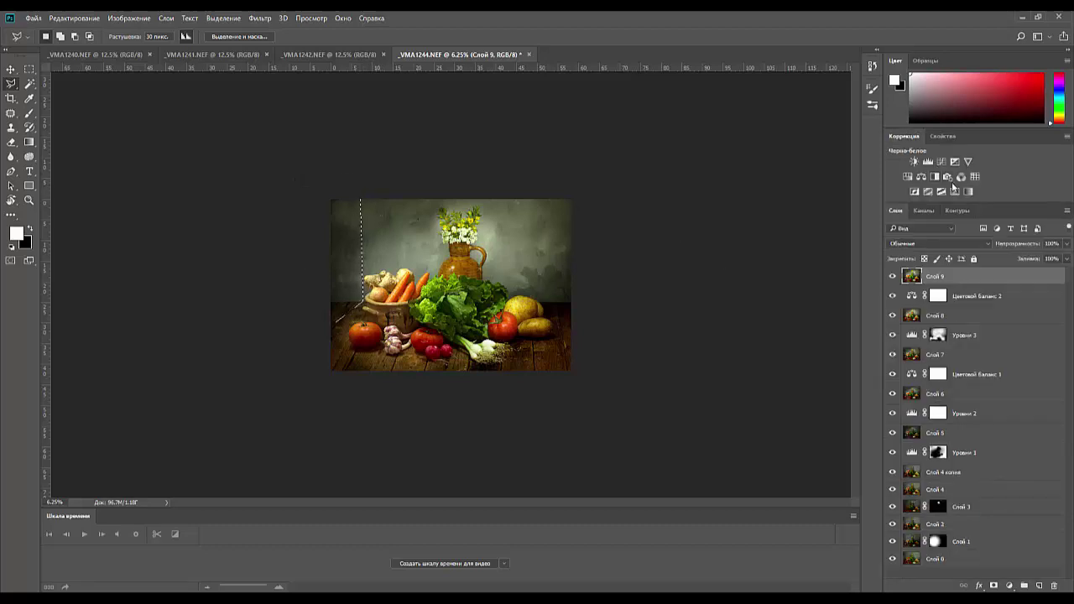
click(932, 164)
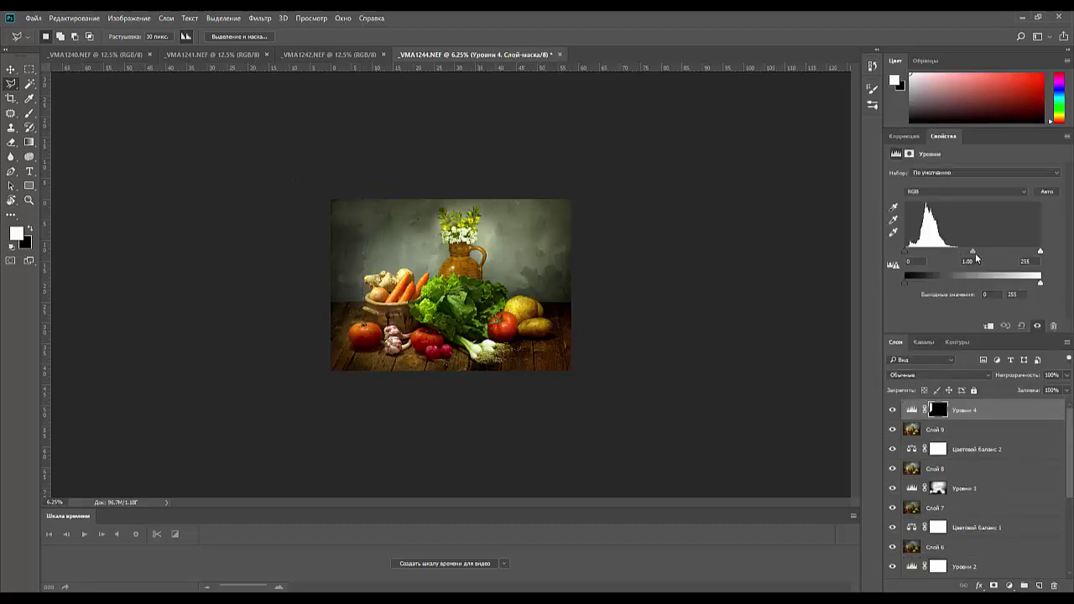
mouse_move(975, 255)
mouse_down()
mouse_move(959, 254)
mouse_move(994, 253)
mouse_move(980, 253)
mouse_up()
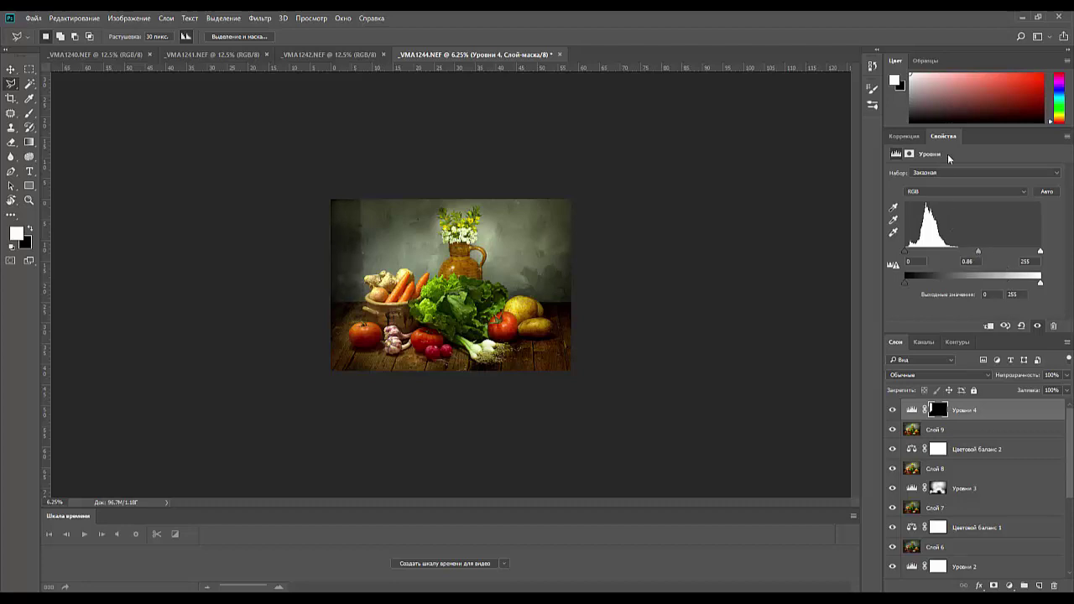
click(911, 155)
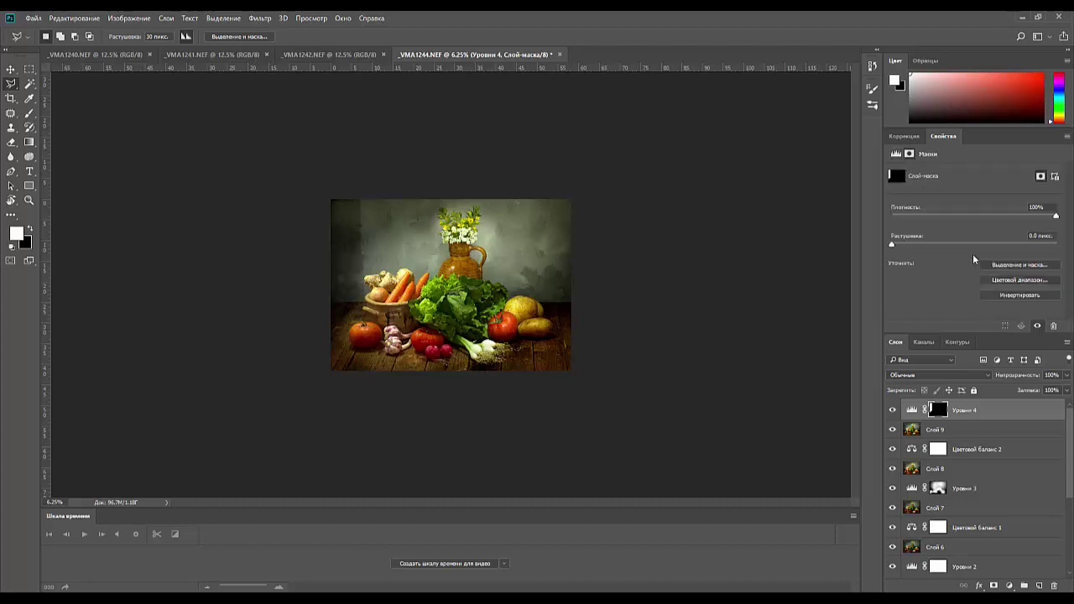
click(895, 244)
drag(910, 246, 1016, 250)
Check the left-strip Levels darkening by toggling its visibility, and remove the adjustment layer.
click(893, 410)
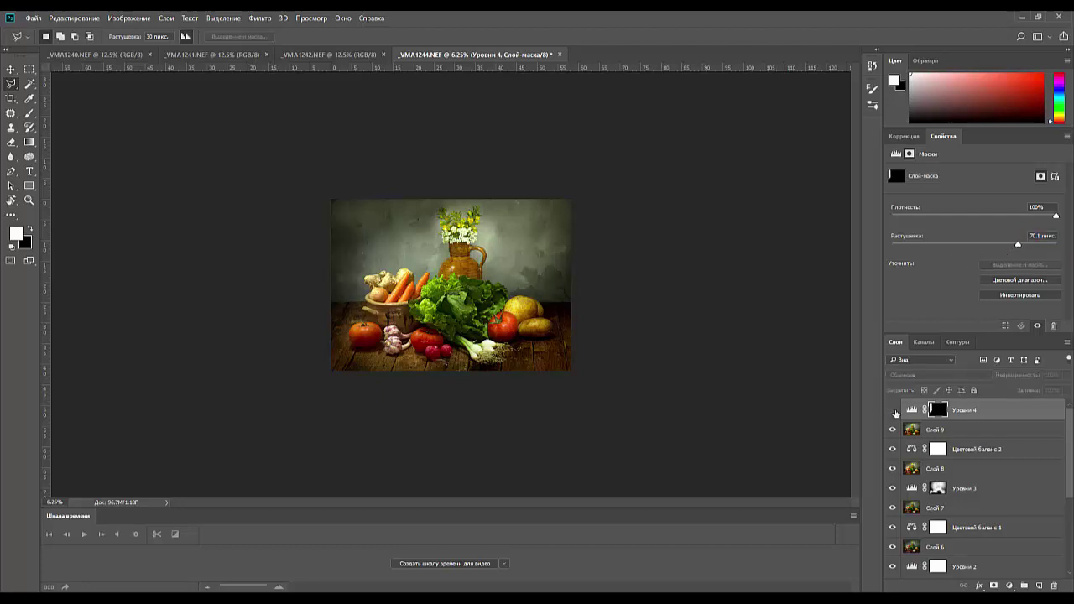
click(893, 410)
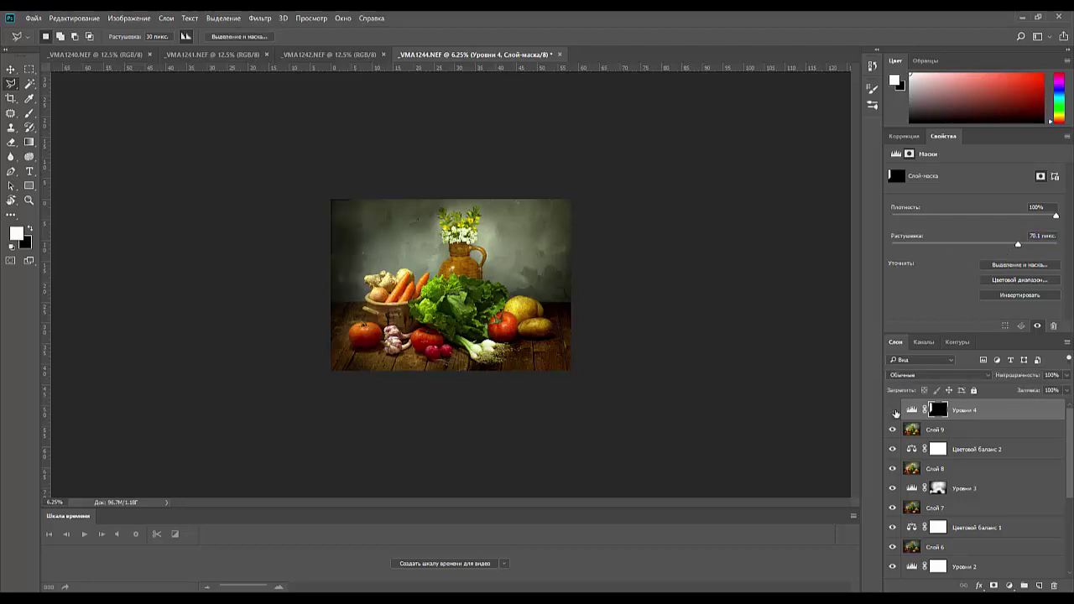
click(896, 412)
drag(983, 420, 1055, 585)
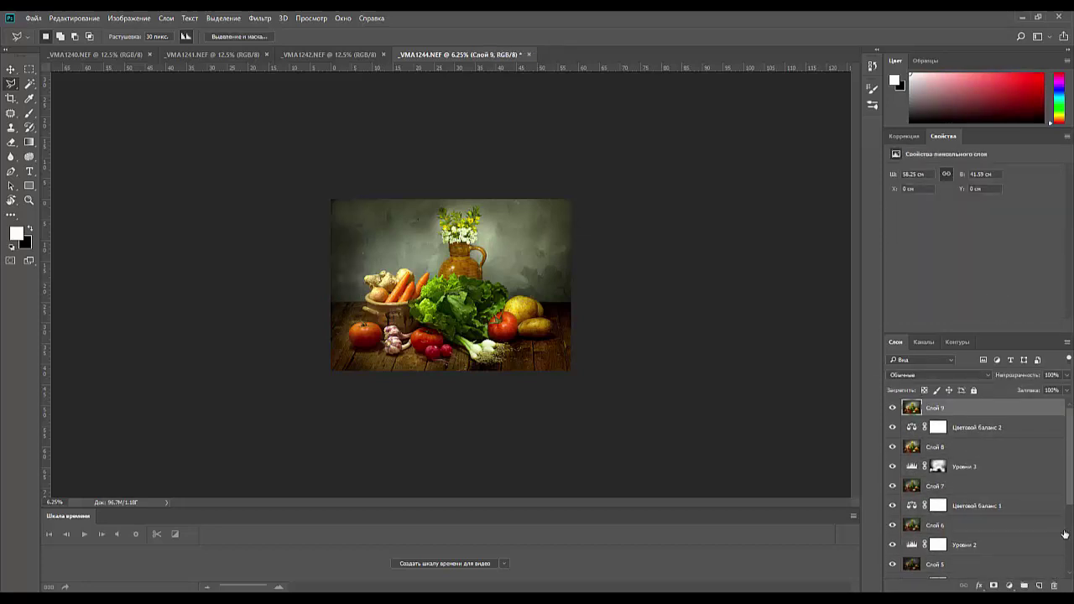
Create empty layers above the stamped composition and delete the surplus one, keeping a single blank layer.
key(ctrl+plus)
key(ctrl+plus)
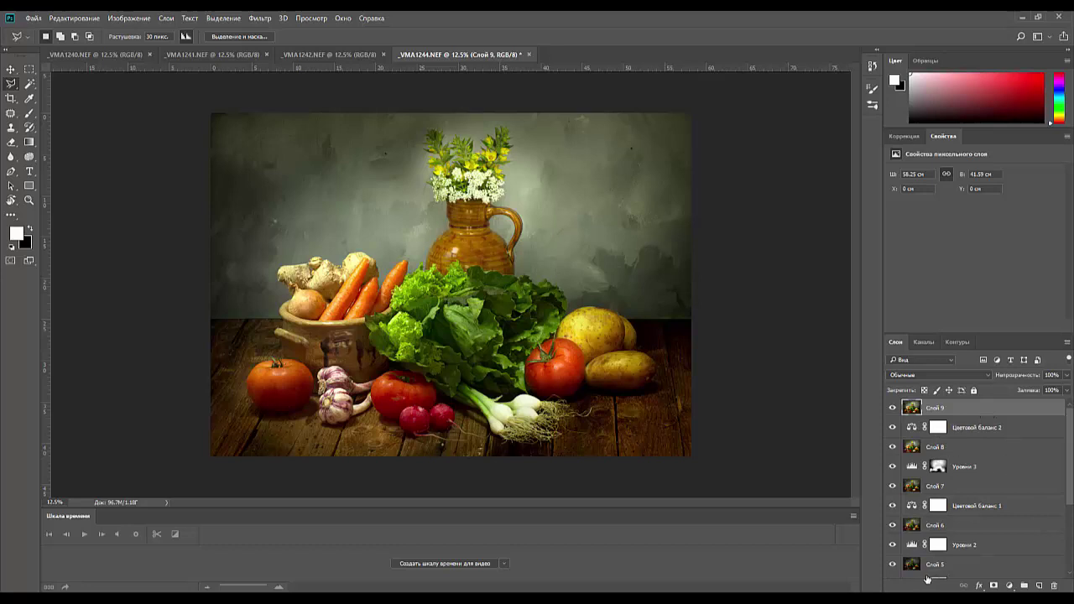
click(1040, 587)
click(1040, 587)
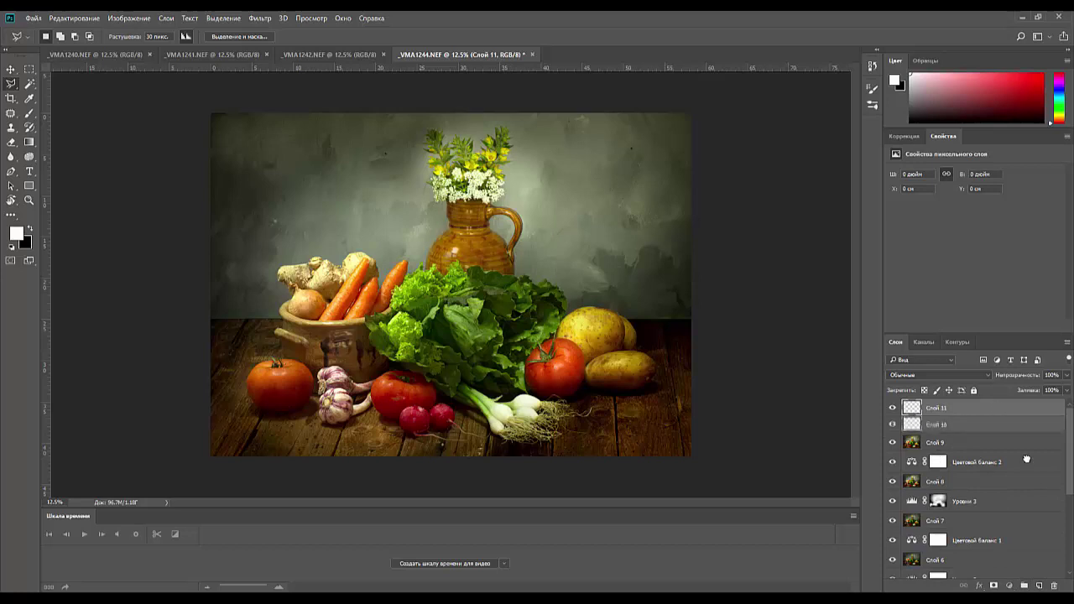
drag(1027, 460, 1056, 586)
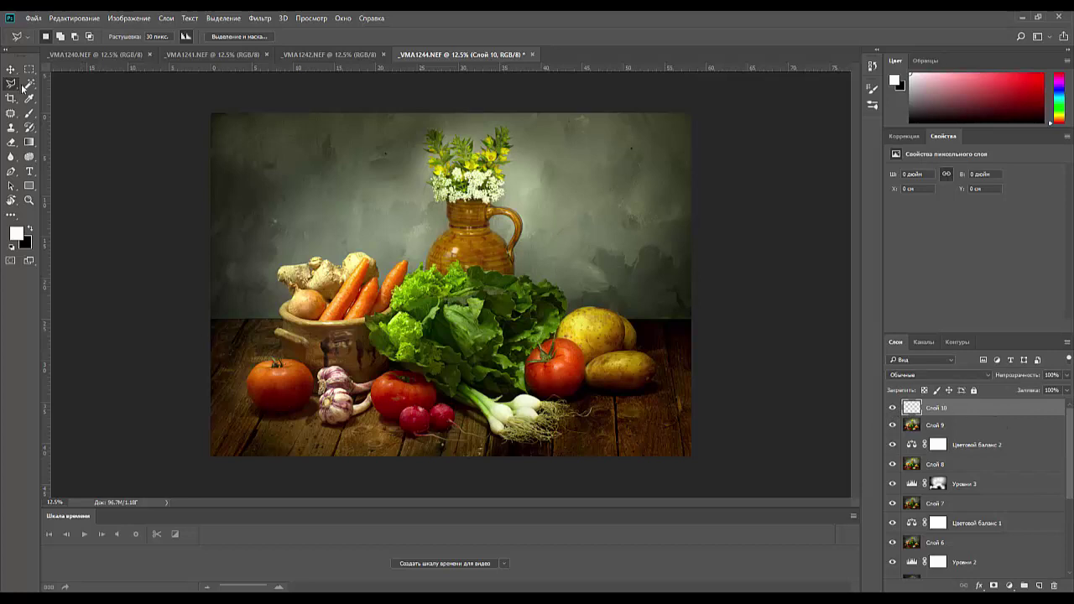
Try an elliptical selection with 300 px feather around the still life, and deselect it.
drag(29, 69, 67, 80)
text(0)
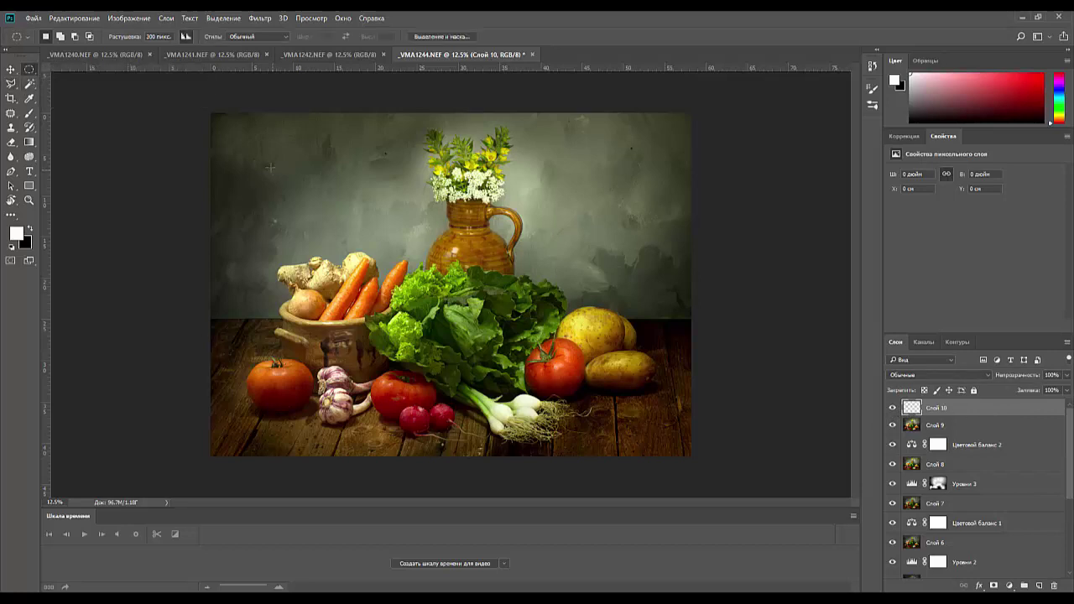
drag(248, 159, 677, 428)
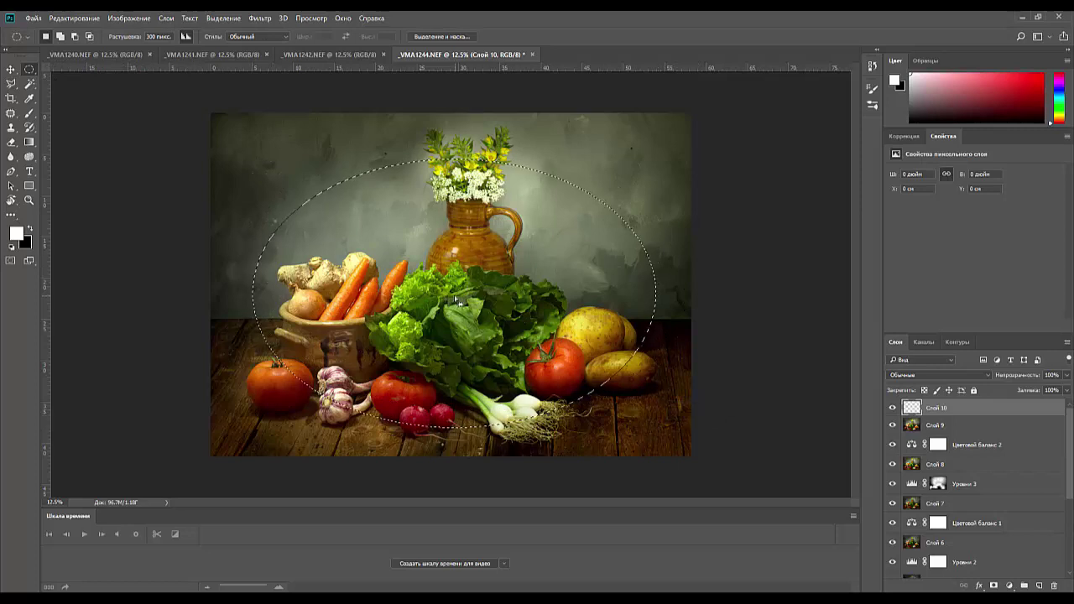
click(726, 306)
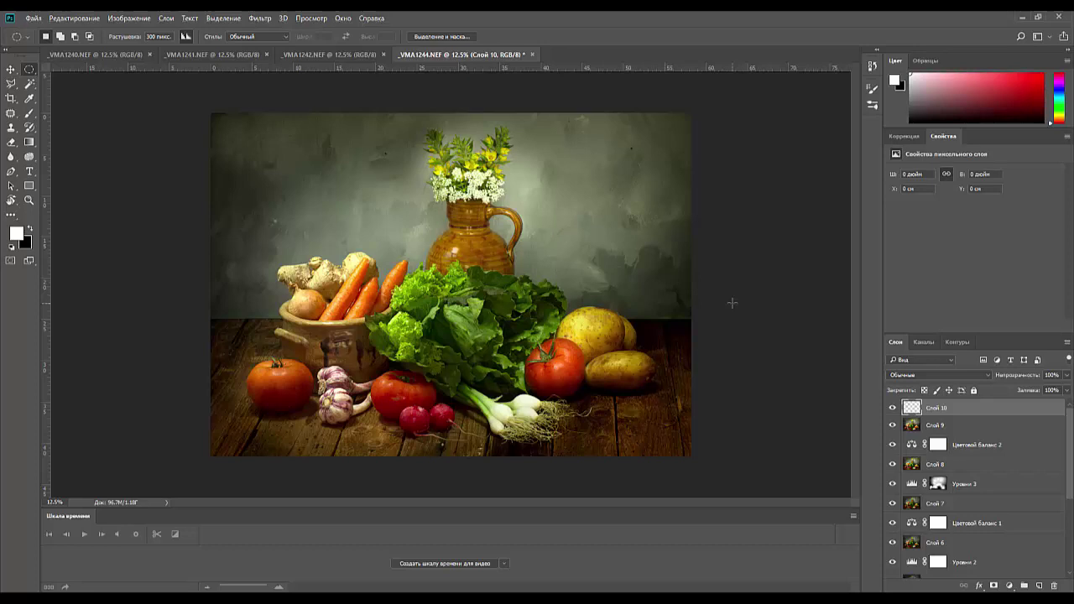
Undo the recent edits back to the left-strip Levels adjustment at its default values, and move that layer directly below the Layer 4 copy.
key(F2)
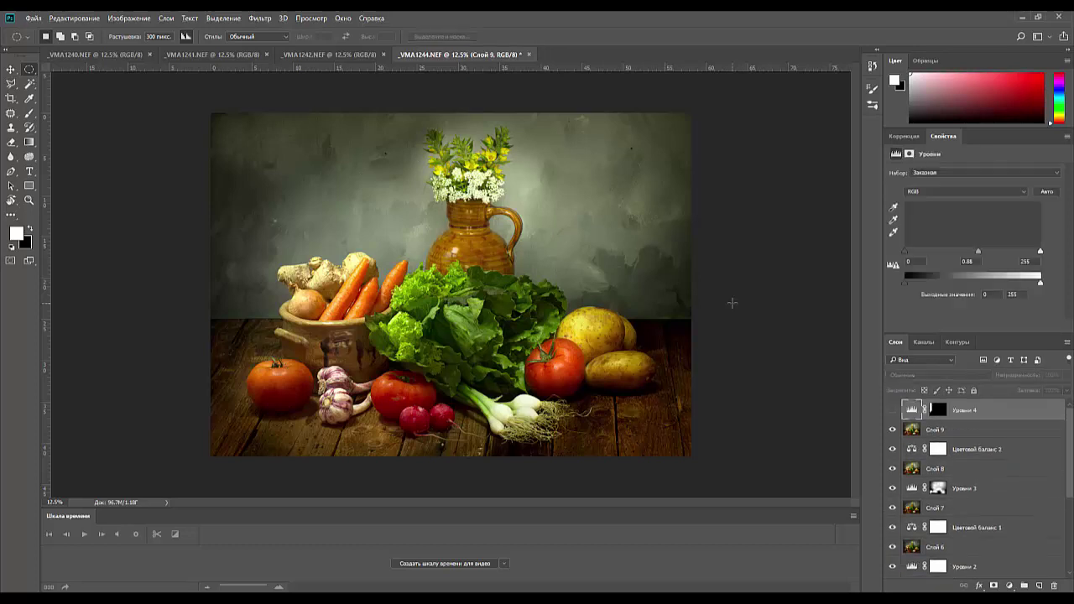
key(ctrl+t)
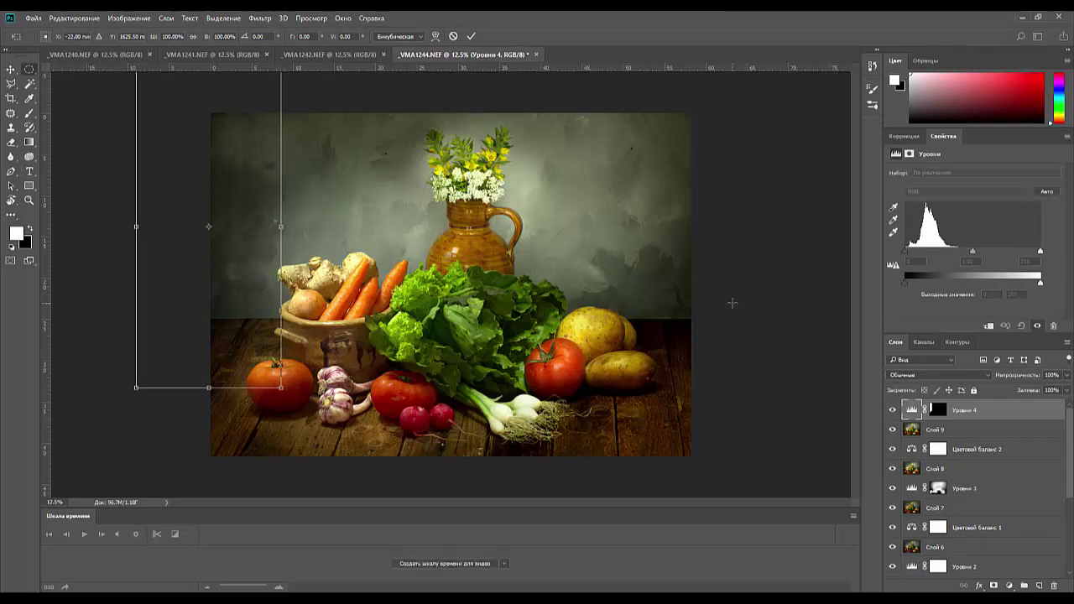
key(Return)
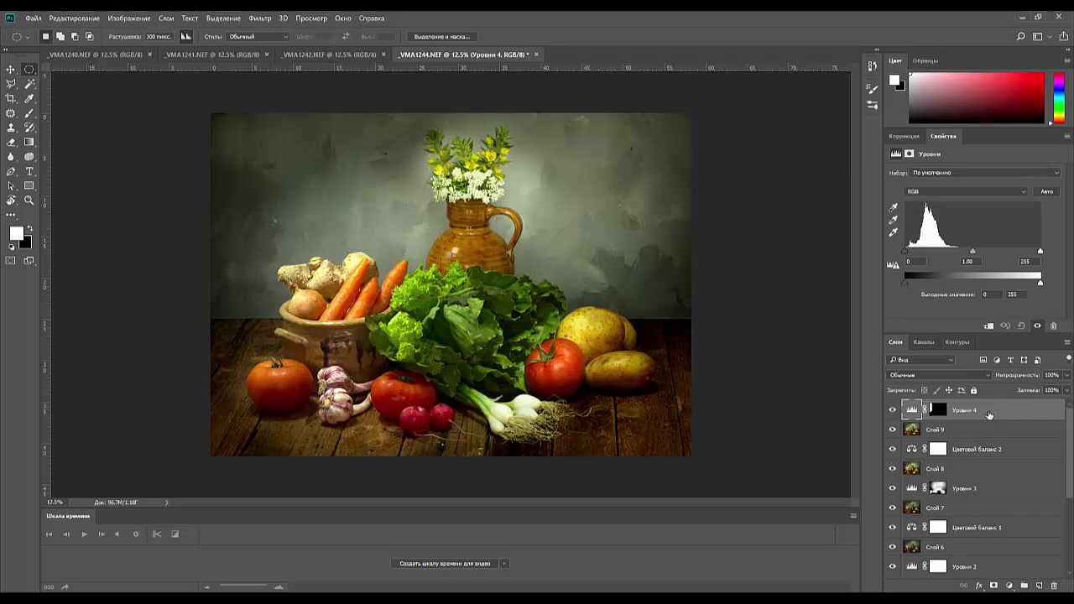
drag(1001, 430, 993, 571)
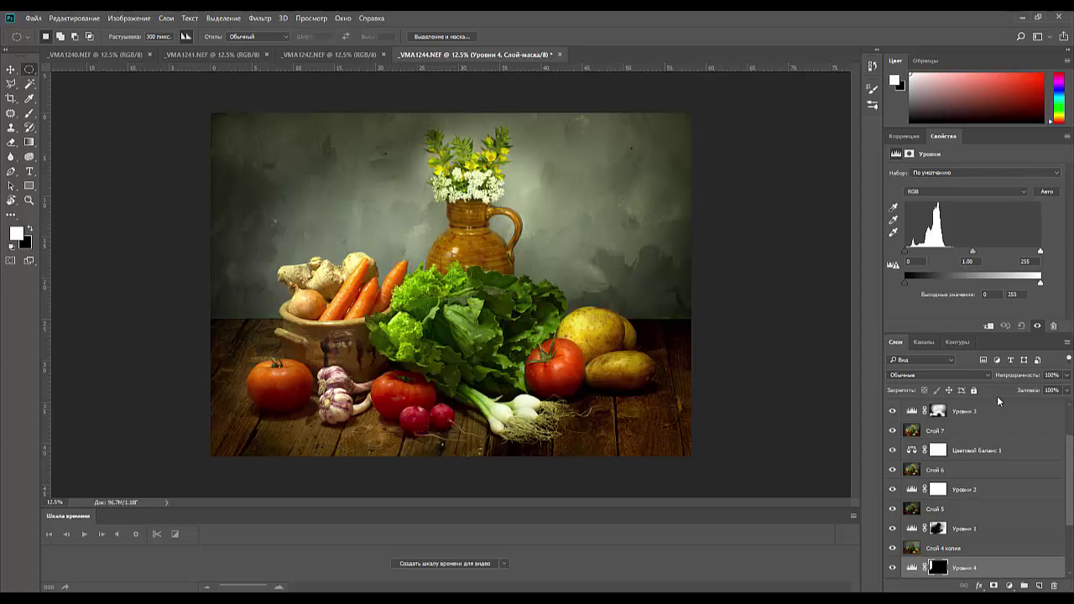
Stamp all visible layers above the moved Levels layer, and add a Color Balance adjustment with the midtones cyan-red value at -6.
key(ctrl+alt+shift+e)
click(904, 136)
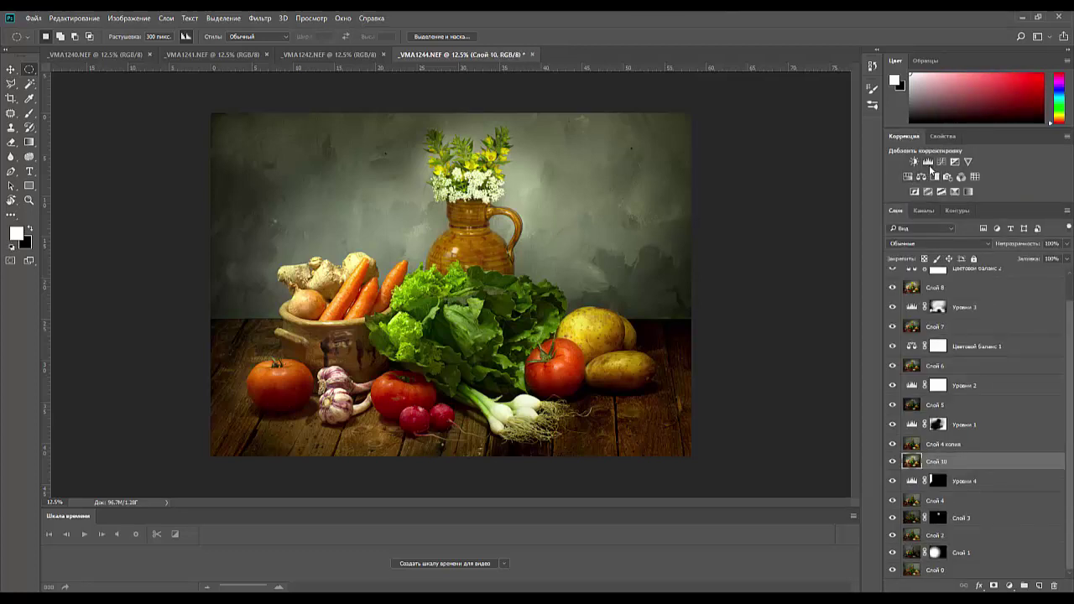
click(921, 177)
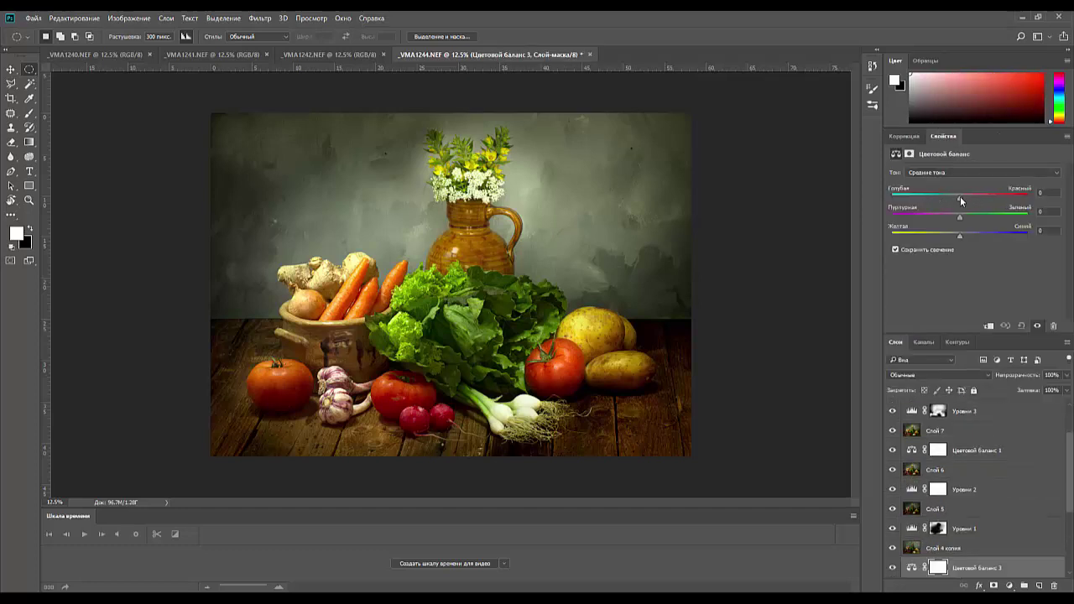
drag(964, 197, 896, 210)
drag(977, 204, 955, 203)
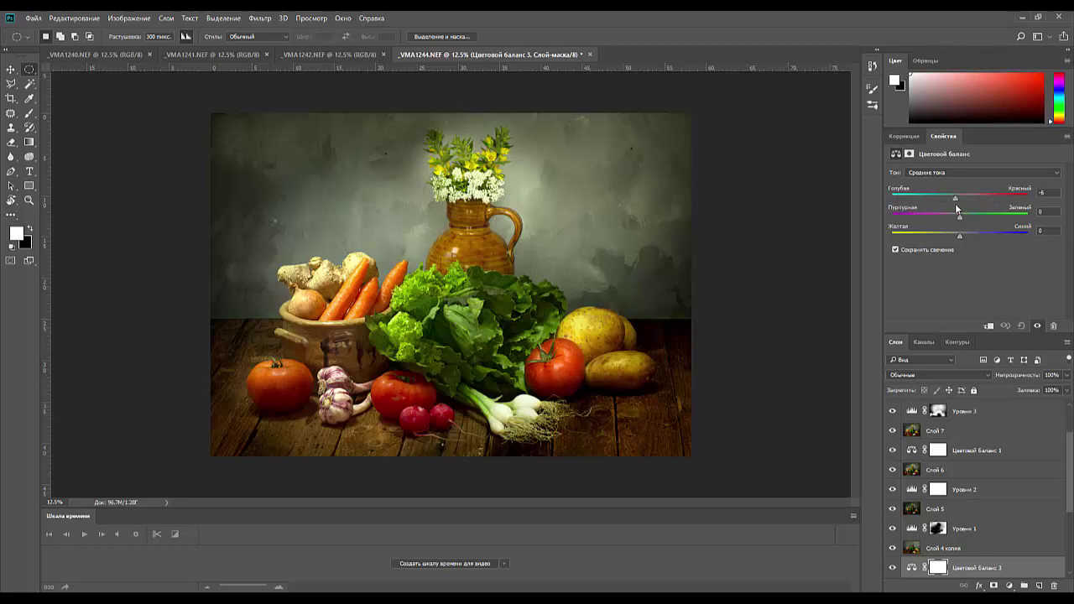
Delete the Levels 3 adjustment and stamp all visible layers into a new layer above Layer 7.
click(973, 412)
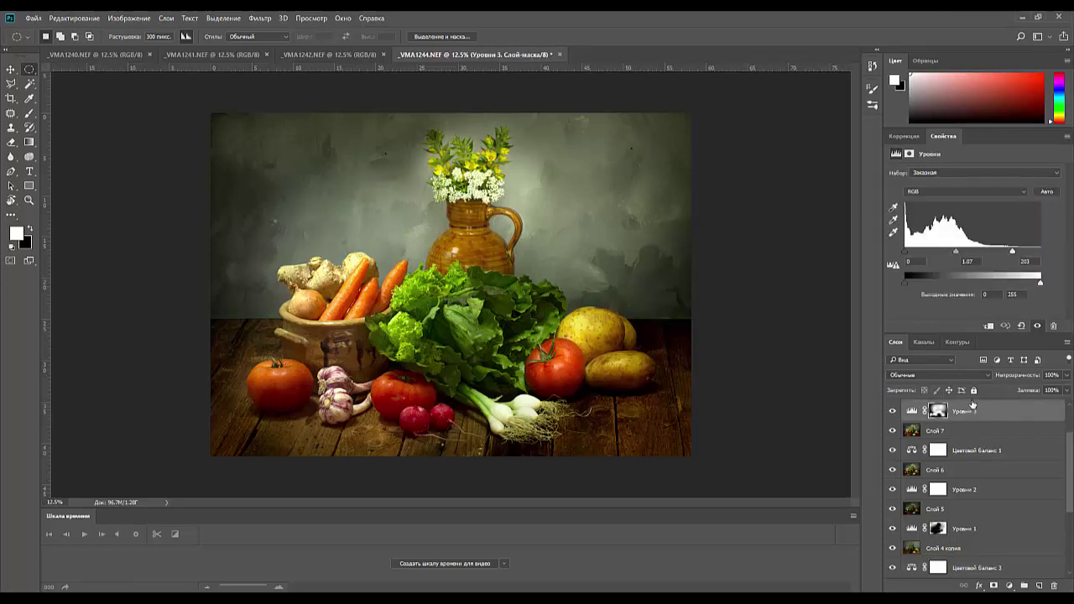
key(Delete)
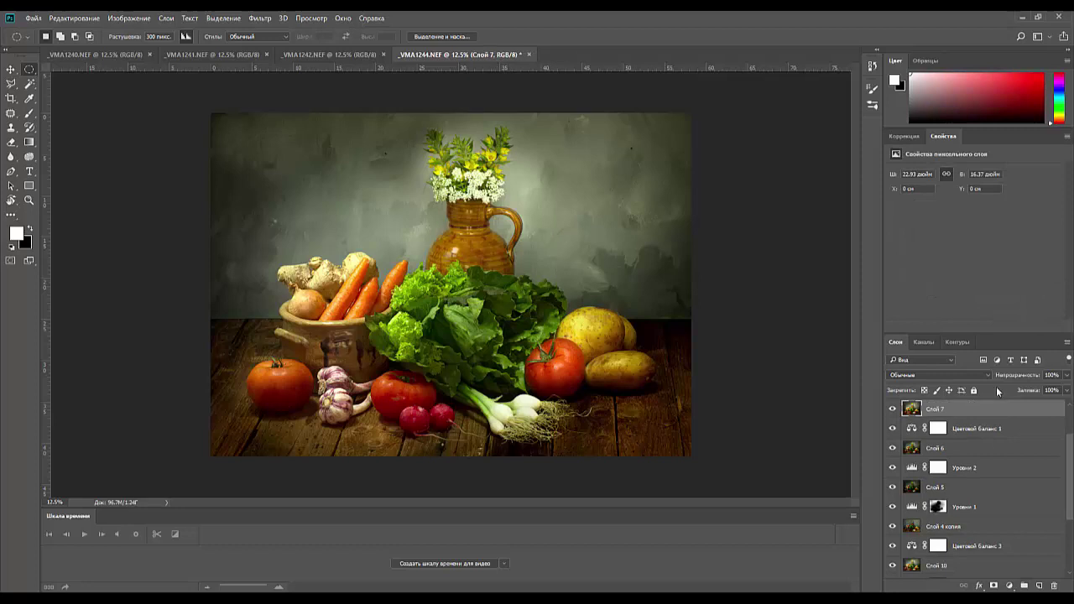
key(ctrl+alt+shift+e)
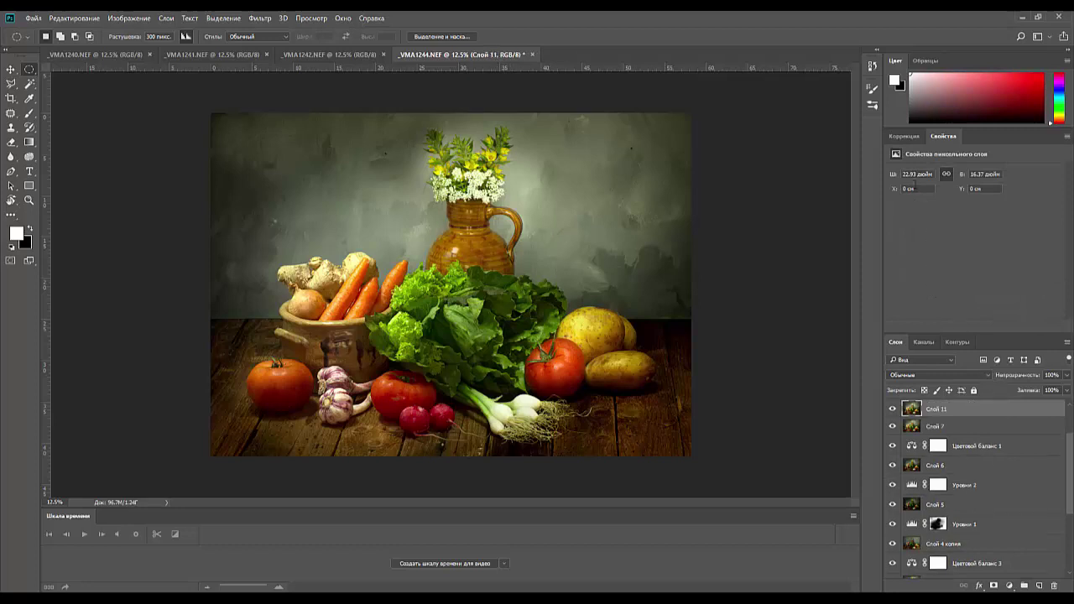
Add a Color Balance adjustment above the newly stamped layer with the midtones cyan-red value at +14.
click(910, 137)
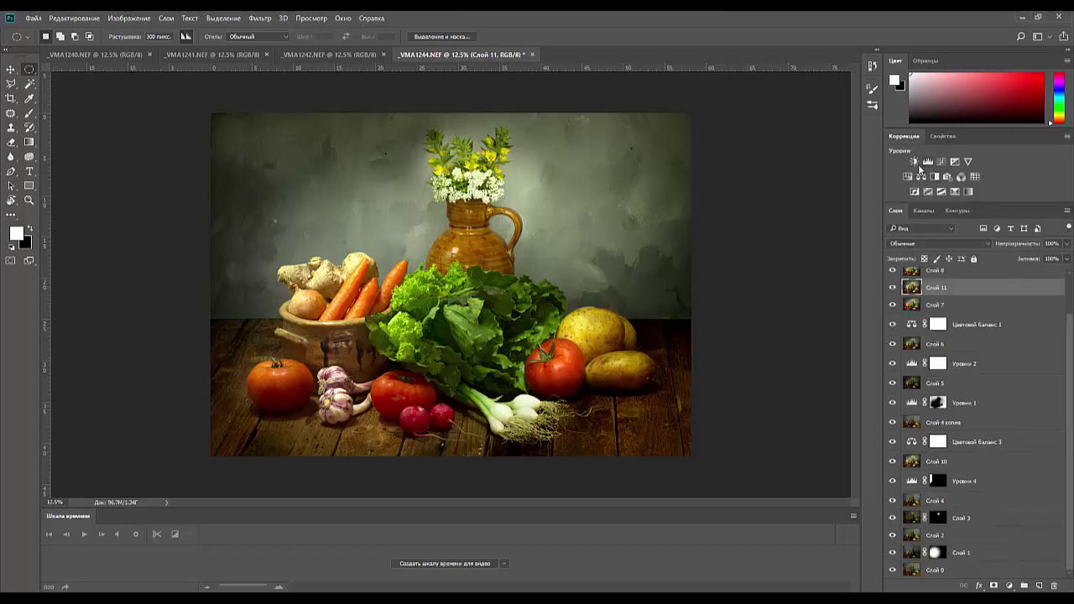
click(921, 177)
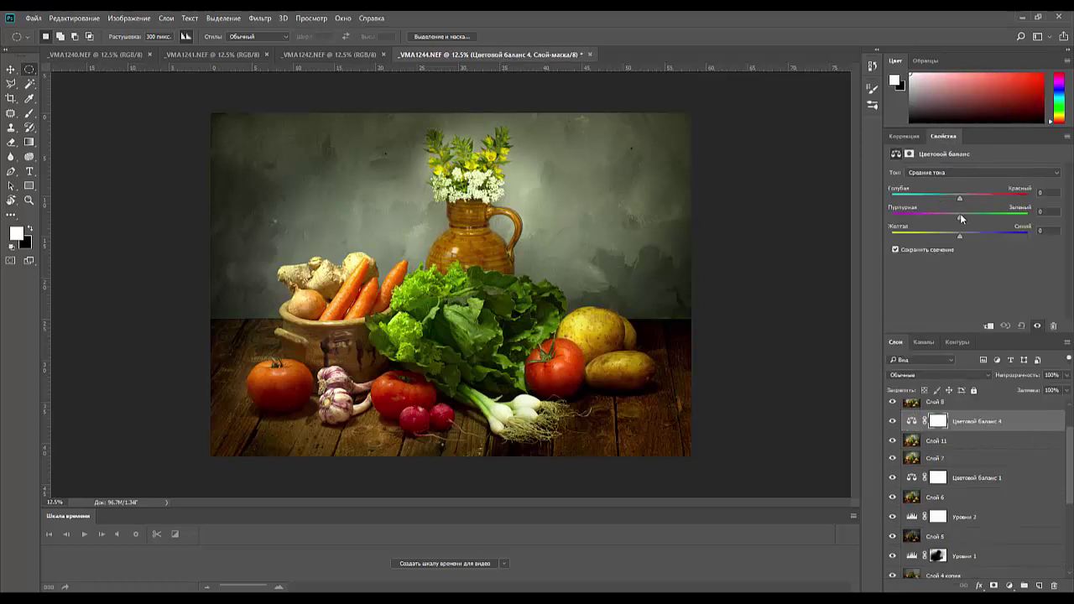
drag(960, 199, 905, 209)
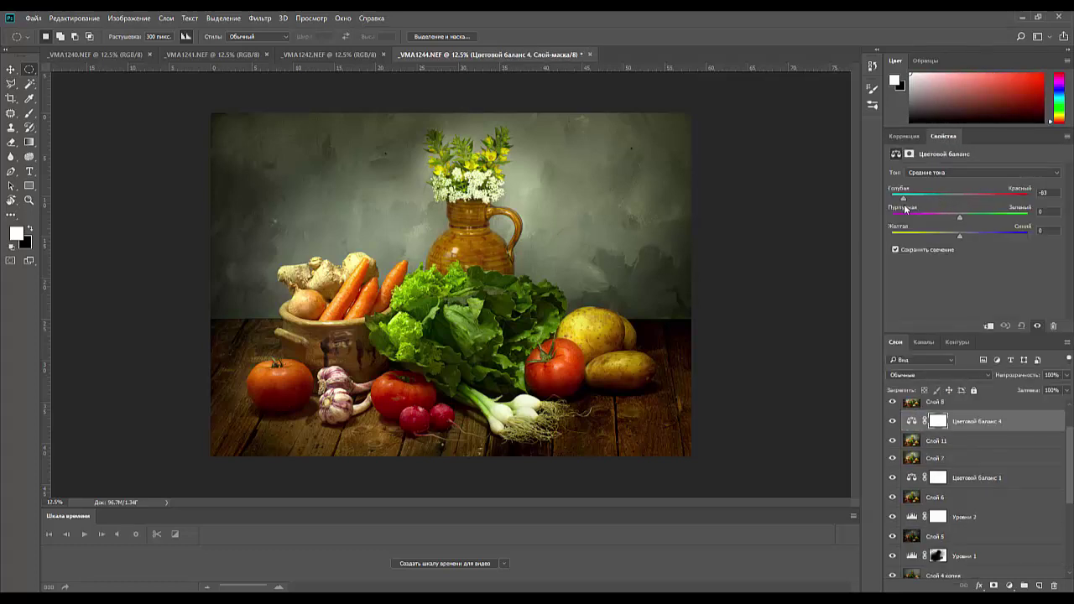
click(950, 200)
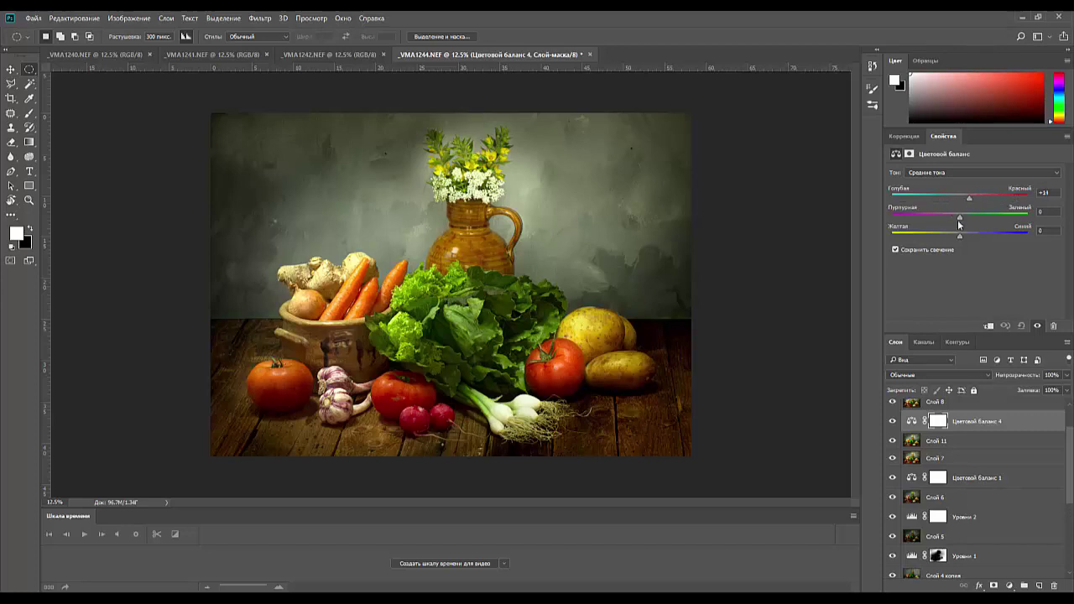
Move the new Color Balance adjustment to the top of the layer stack and set its midtones cyan-red value to -3.
scroll(1069, 453, up, 2)
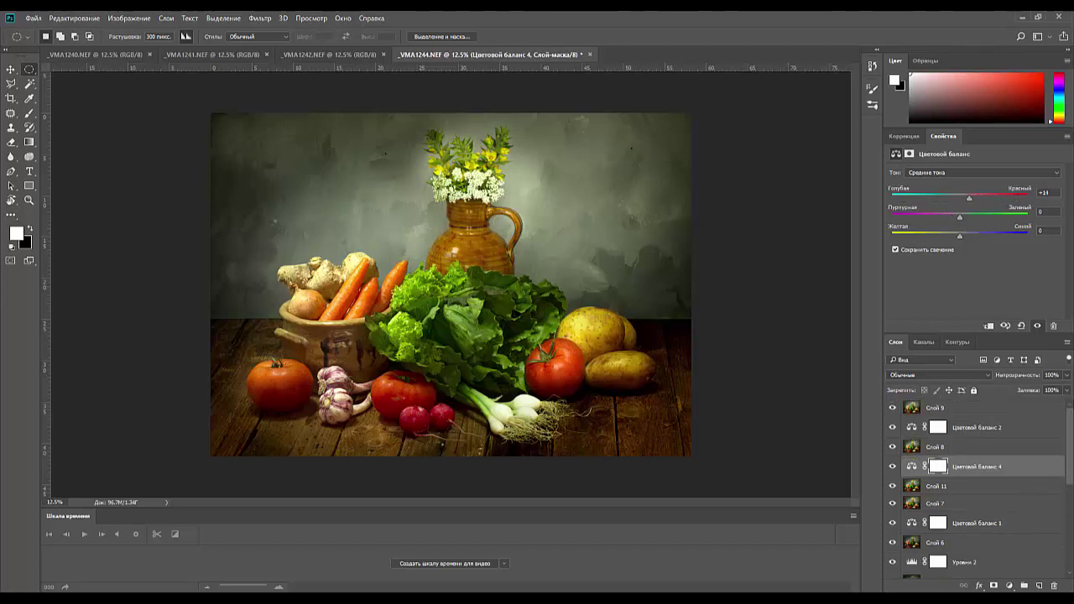
drag(976, 477, 974, 405)
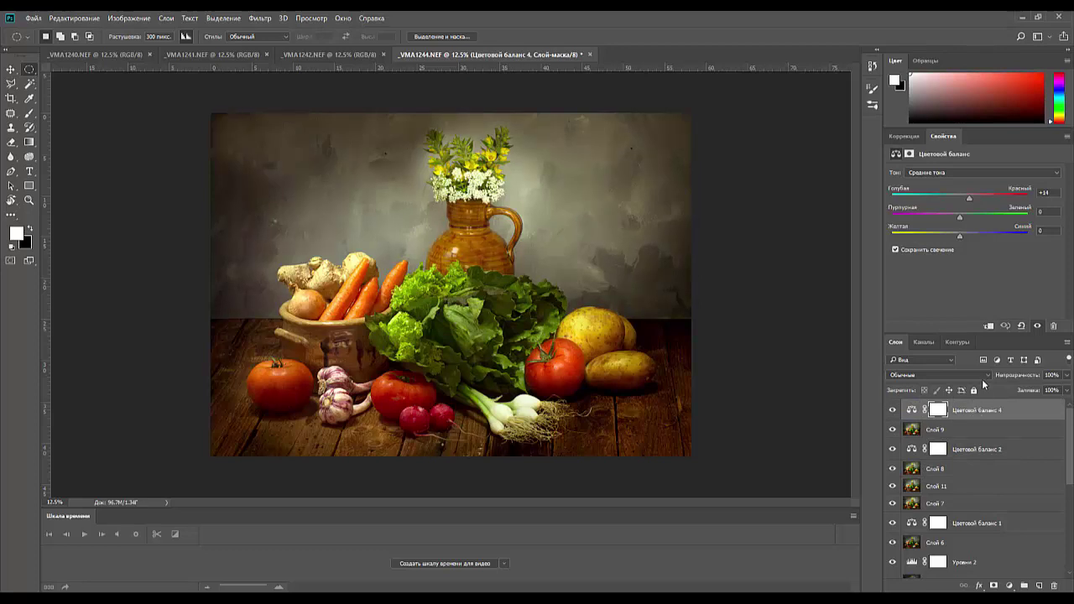
mouse_move(967, 197)
mouse_down()
mouse_move(951, 197)
mouse_move(962, 200)
mouse_up()
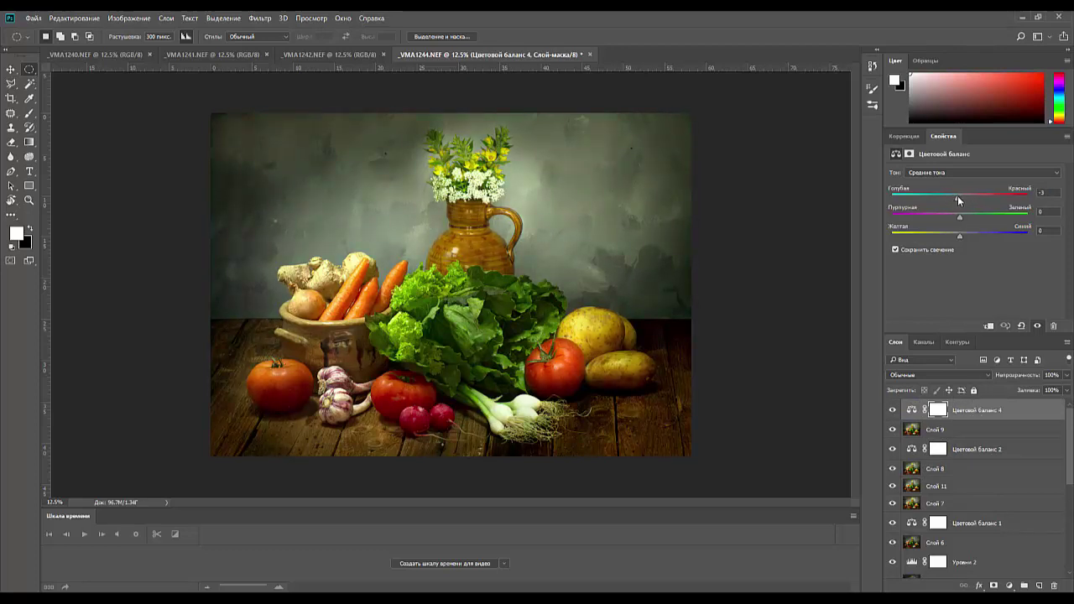
click(996, 415)
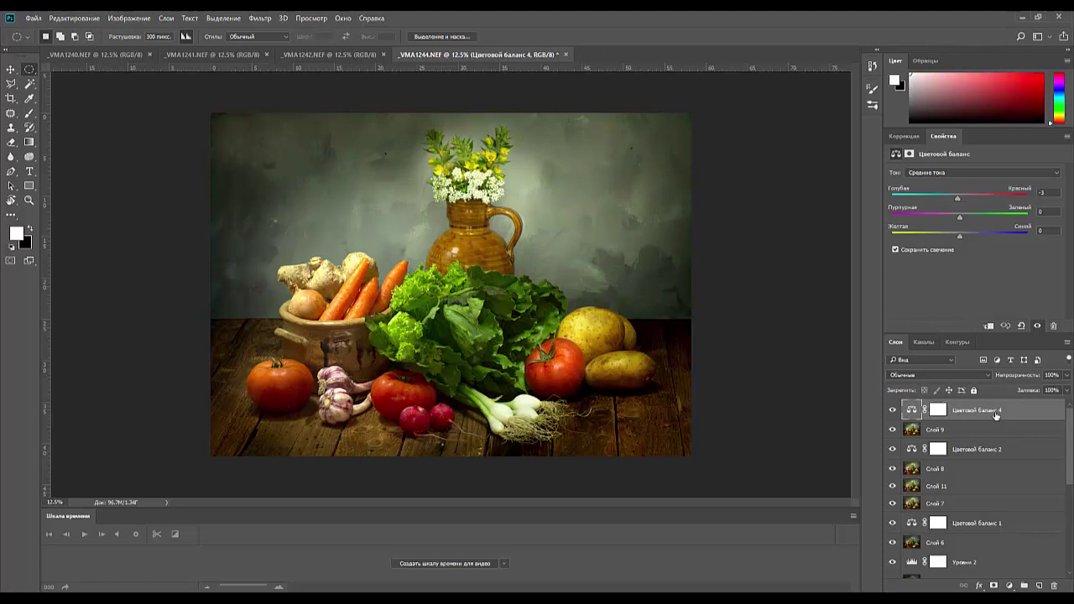
Delete the topmost Color Balance 4 adjustment and create a new empty layer above Layer 9.
key(Delete)
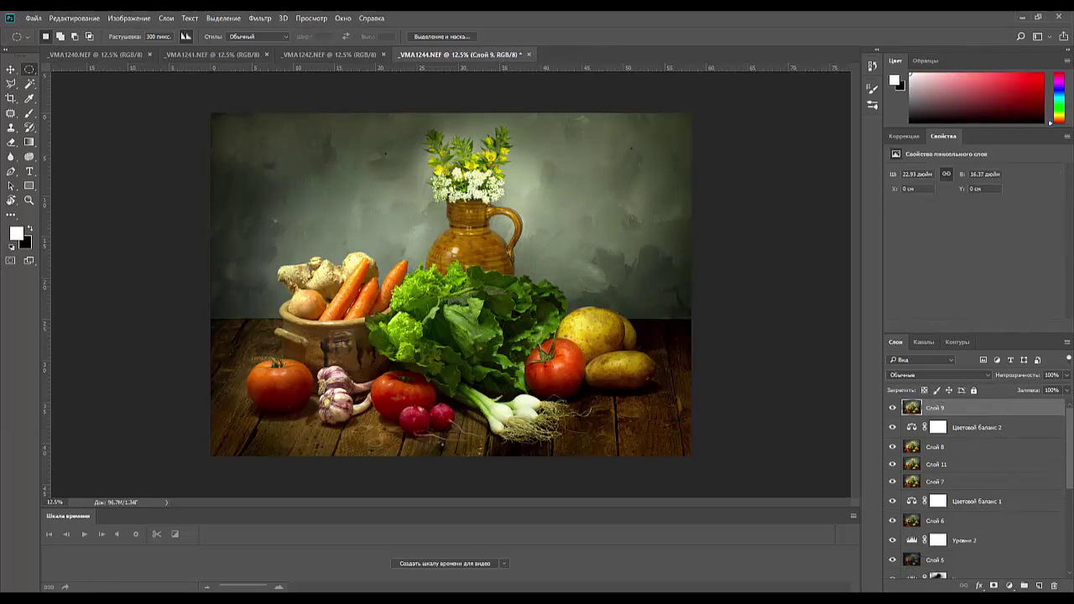
click(1040, 586)
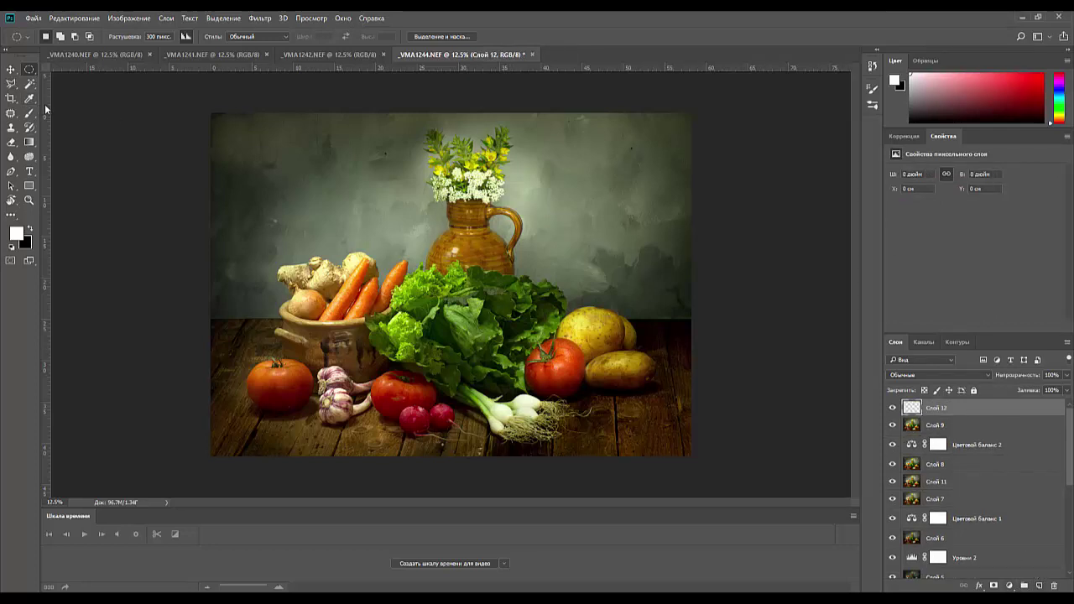
Create a black vignette on the new layer by filling everything outside a feathered elliptical selection around the still life, then deselect.
drag(308, 183, 634, 408)
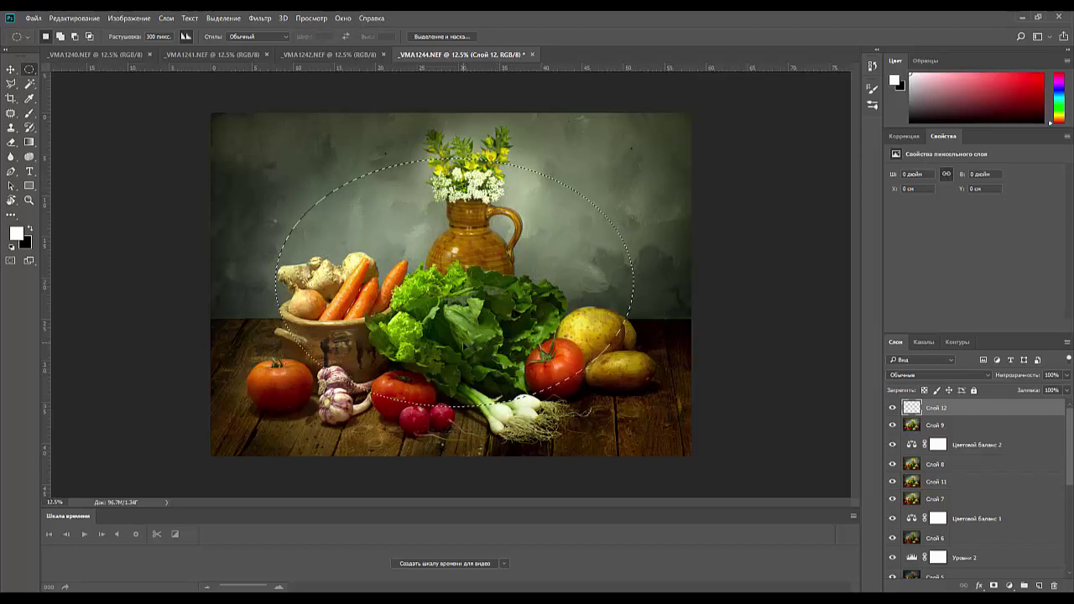
key(ctrl+minus)
key(ctrl+minus)
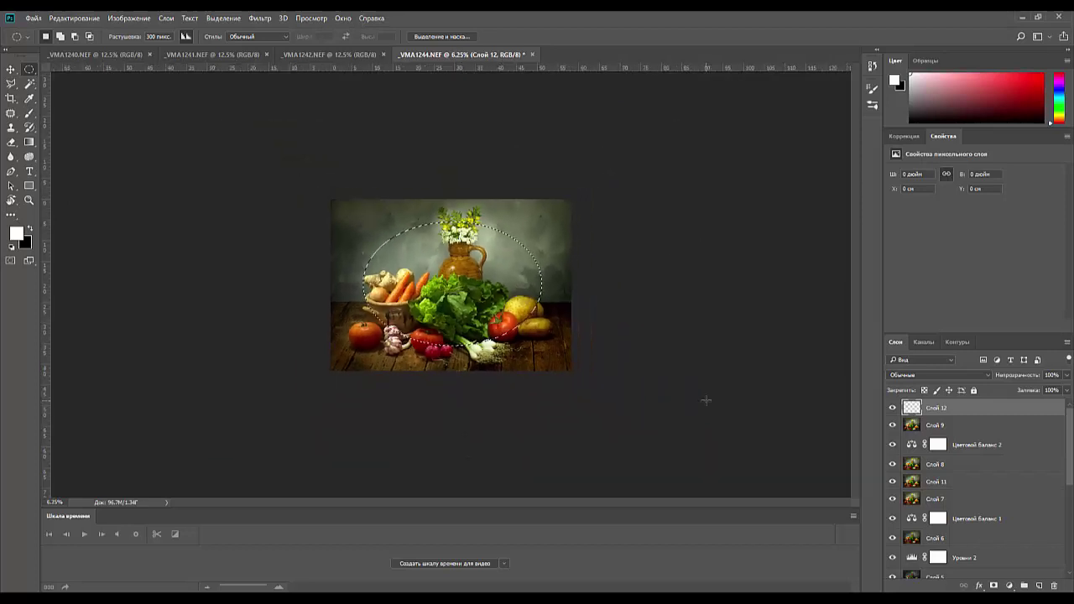
key(ctrl+shift+i)
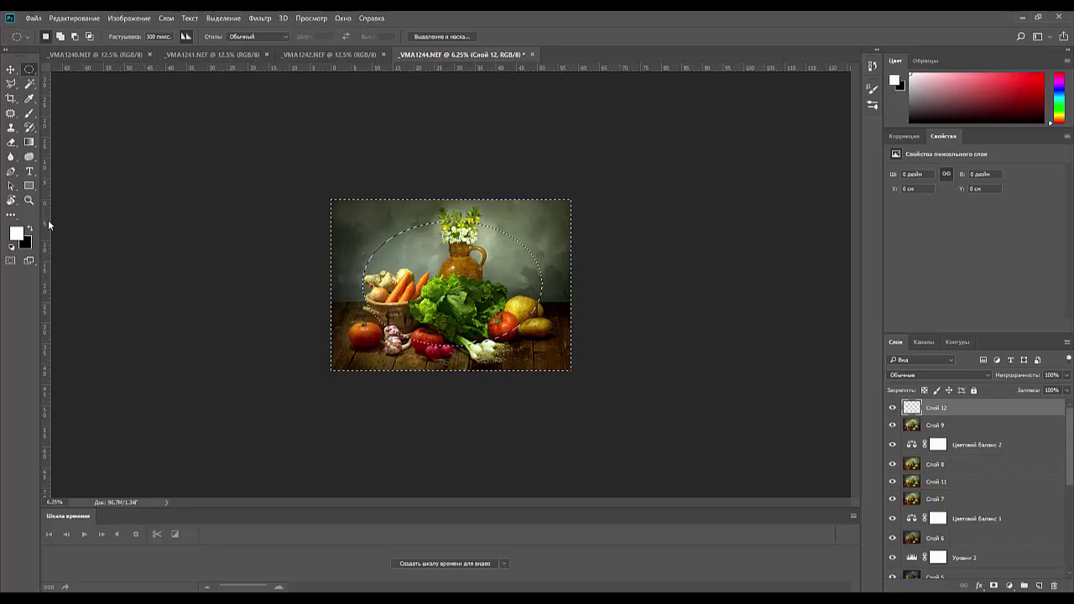
key(ctrl+BackSpace)
key(ctrl+d)
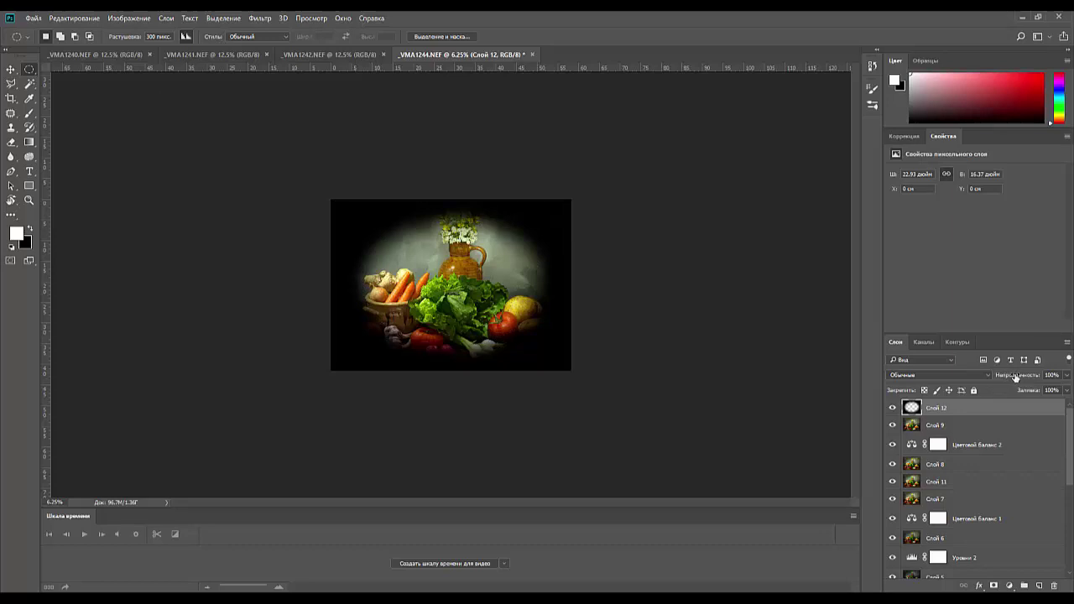
Set the vignette layer's opacity to 53%, scale it proportionally to about 157.5%, and shift its clear centre over the still life.
drag(1019, 378, 1008, 381)
drag(1000, 383, 994, 383)
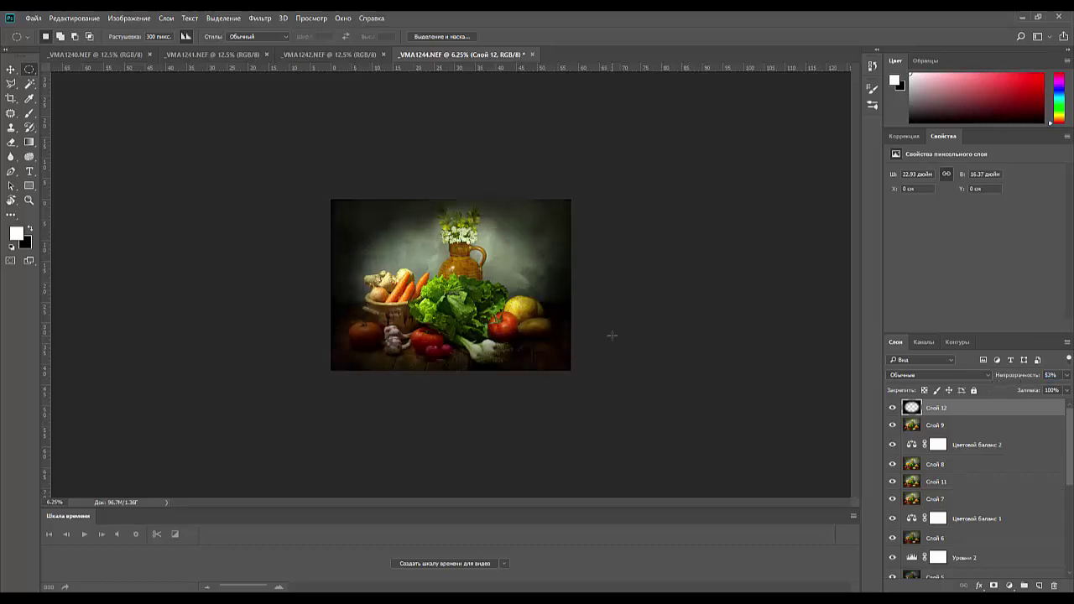
key(ctrl+t)
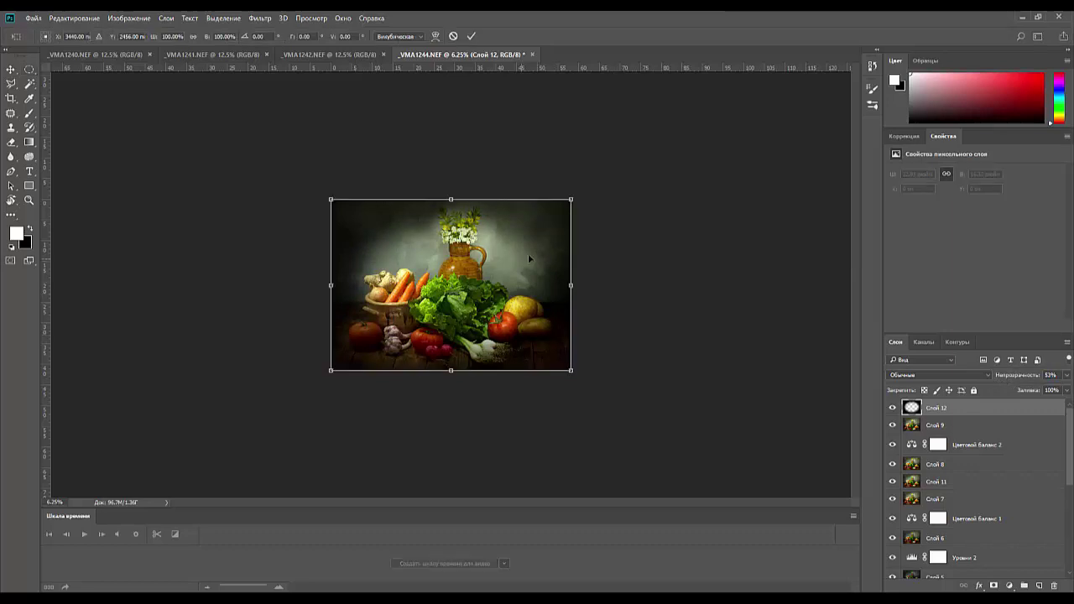
drag(573, 195, 710, 98)
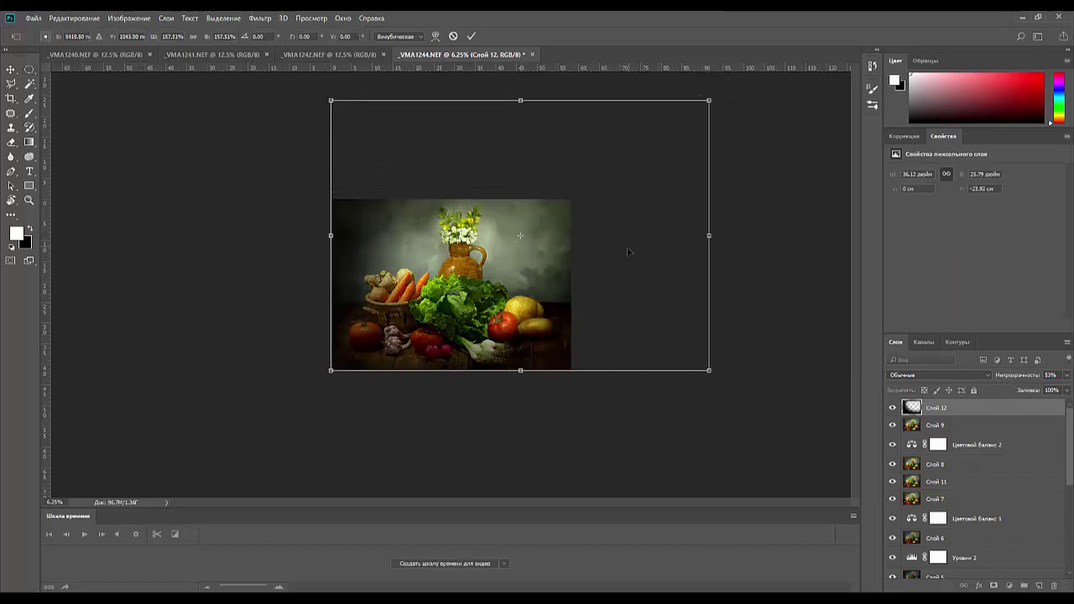
drag(630, 252, 611, 272)
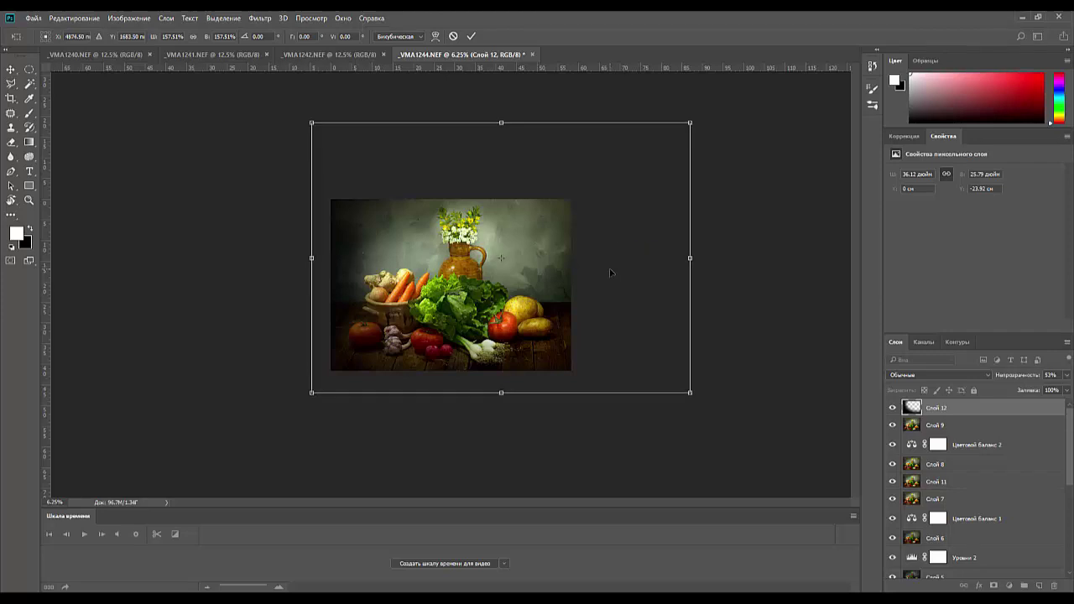
key(m)
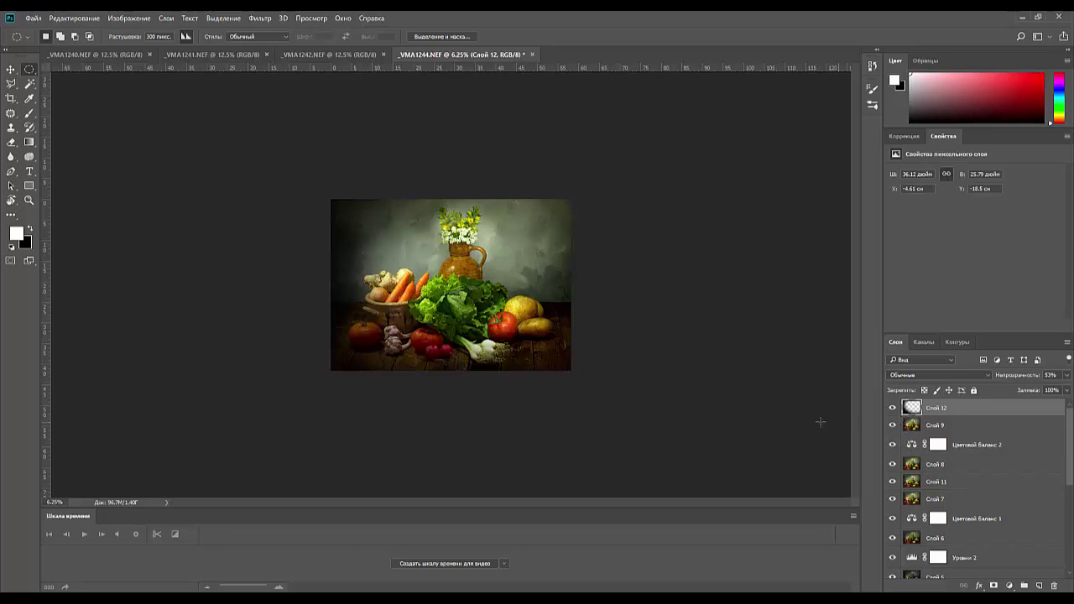
Warp the vignette layer with a custom mesh, pulling its lower-left area down and outward and its lower-right area outward.
key(ctrl+t)
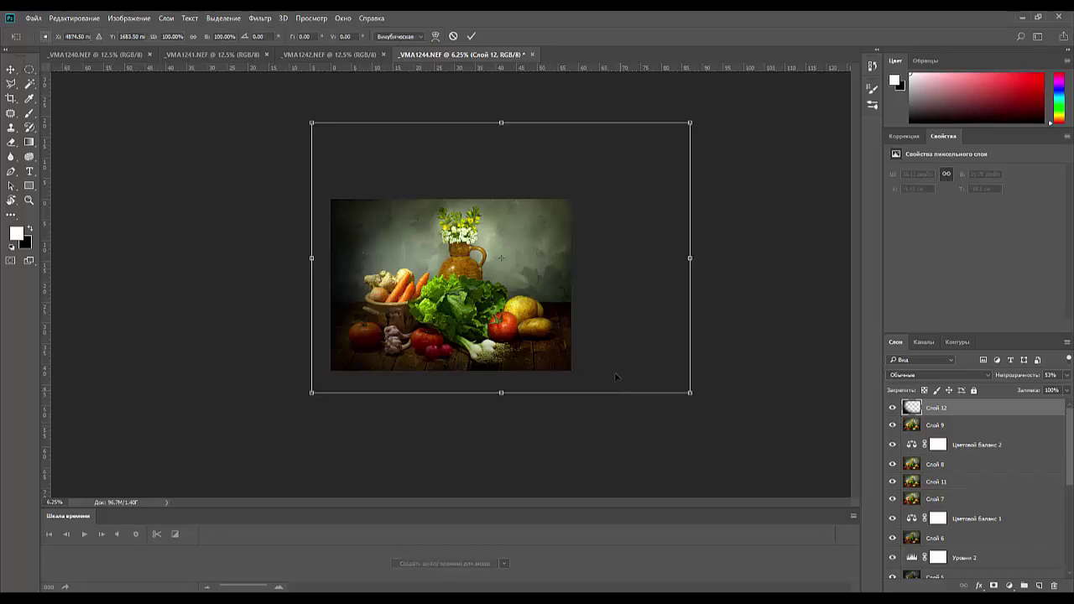
right_click(501, 248)
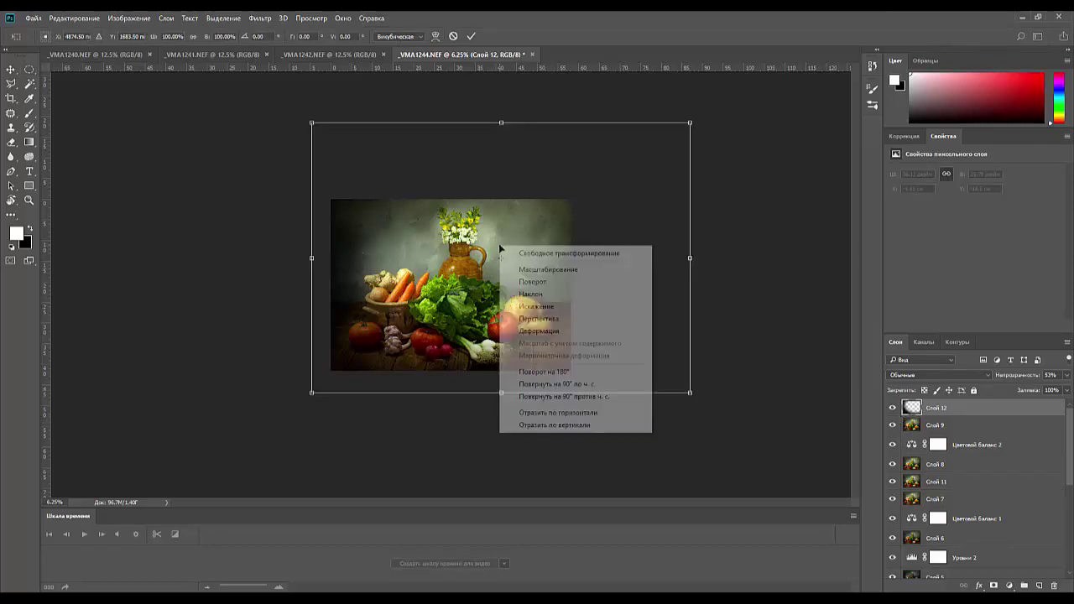
click(542, 332)
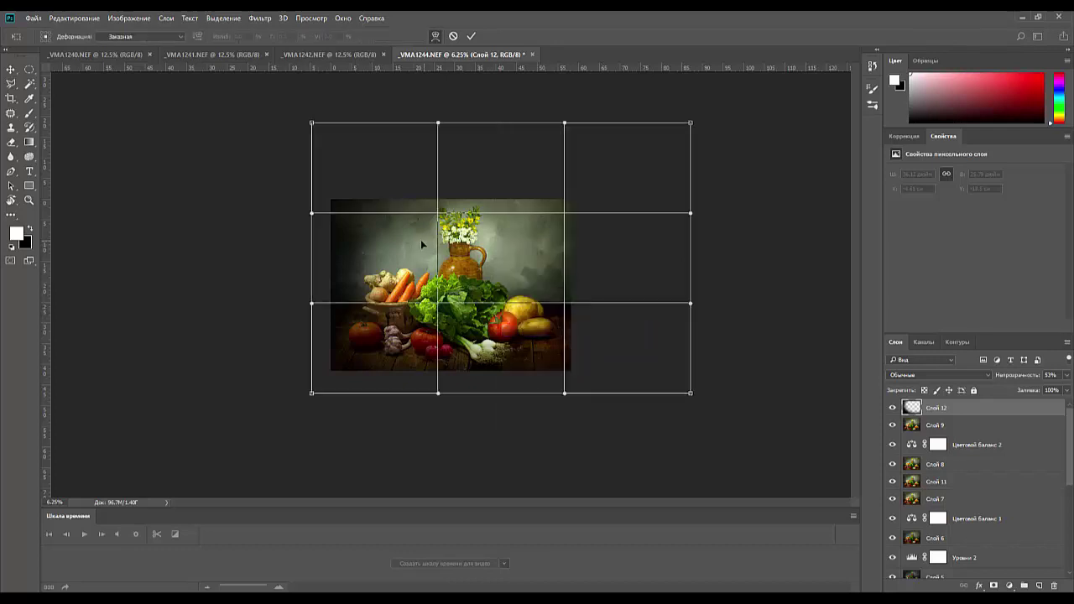
drag(421, 239, 343, 384)
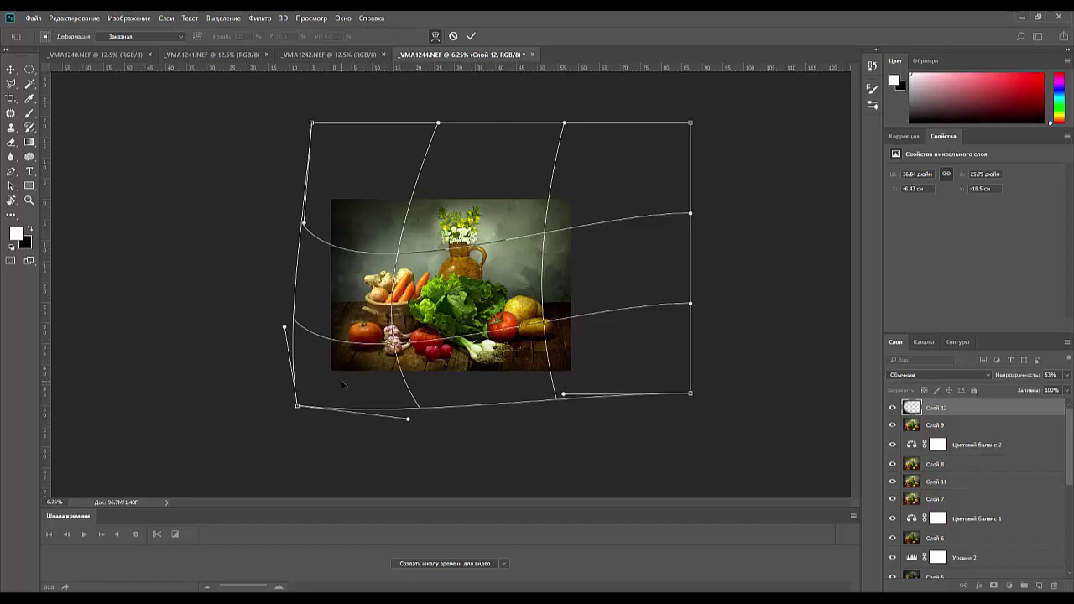
drag(510, 350, 512, 348)
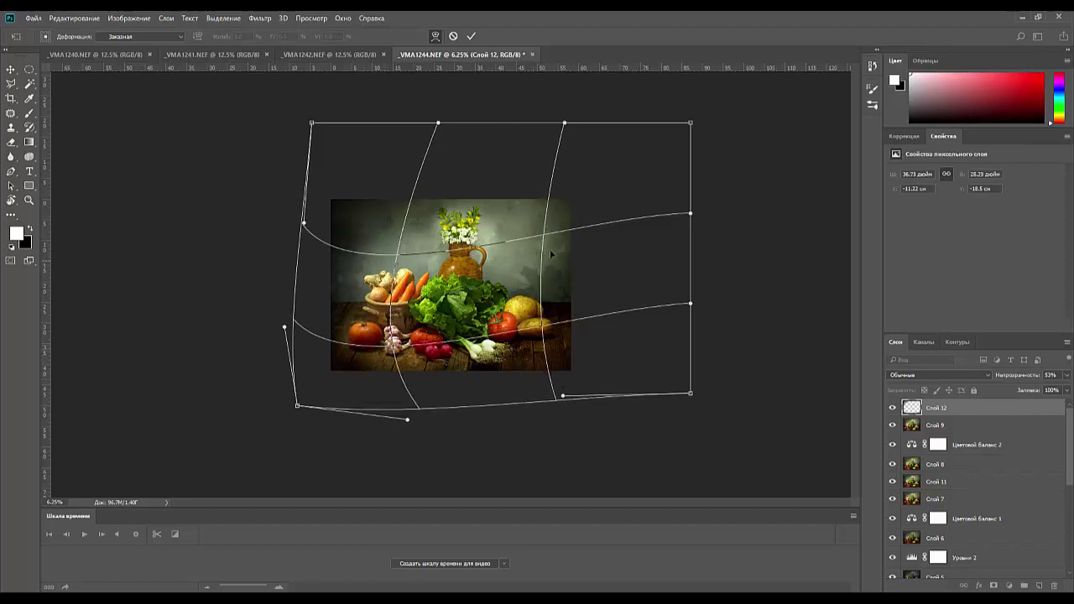
mouse_move(550, 249)
mouse_down()
mouse_move(517, 255)
mouse_move(550, 260)
mouse_up()
drag(577, 374, 622, 372)
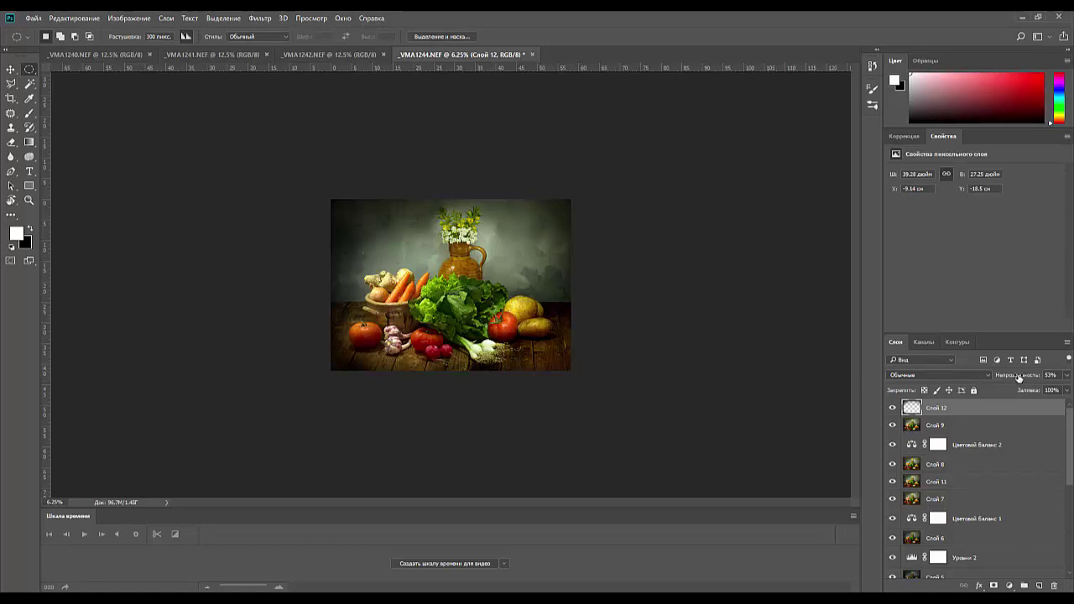
Set the warped vignette layer's opacity to 10% and check the whole picture.
mouse_move(1018, 379)
mouse_down()
mouse_move(971, 390)
mouse_move(1071, 389)
mouse_move(1024, 390)
mouse_up()
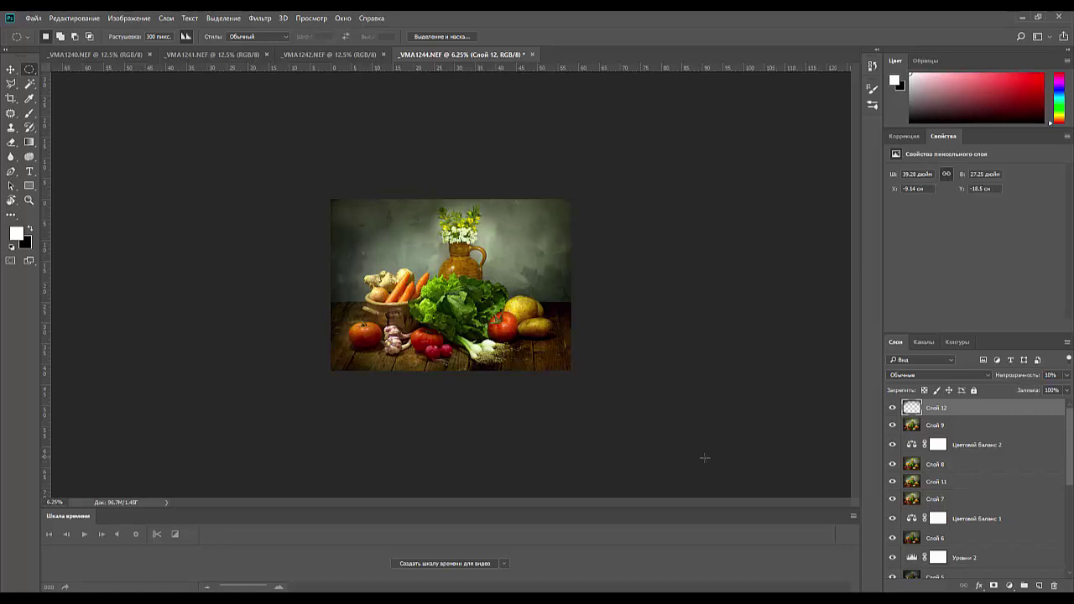
key(ctrl+plus)
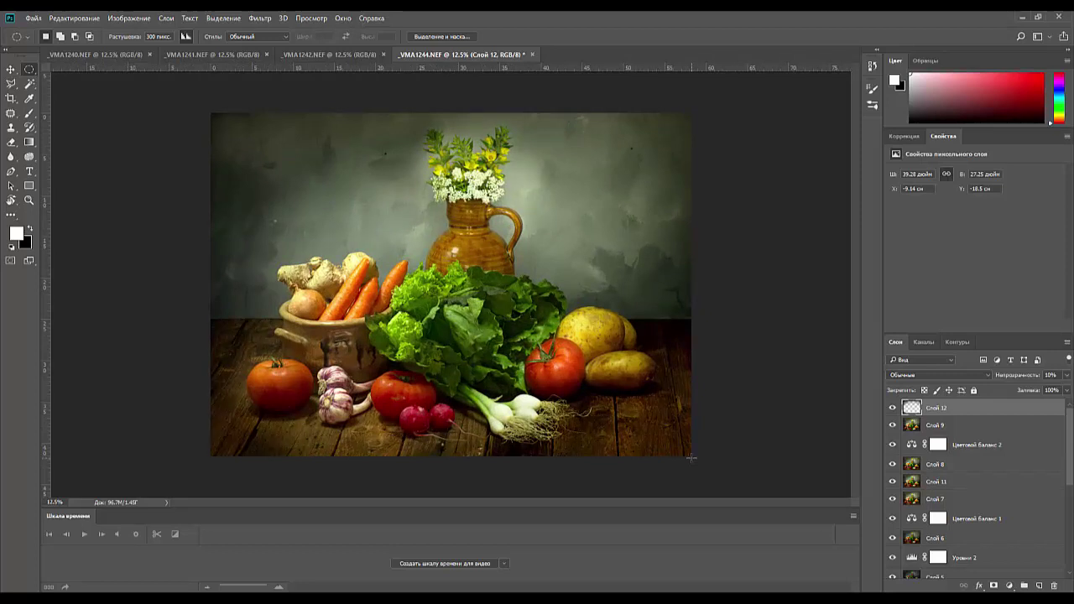
key(ctrl+minus)
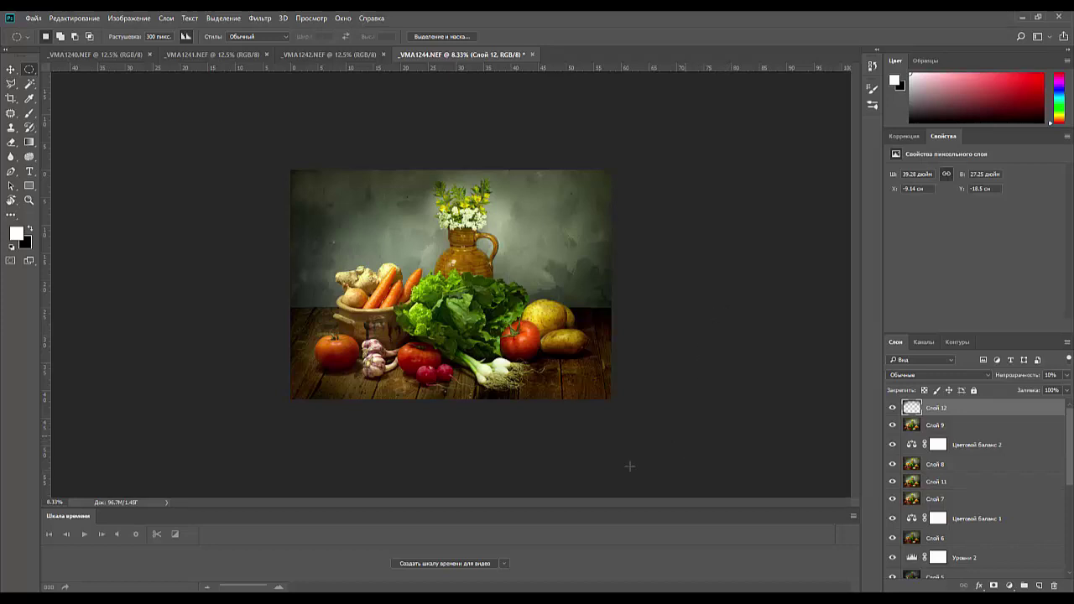
click(414, 591)
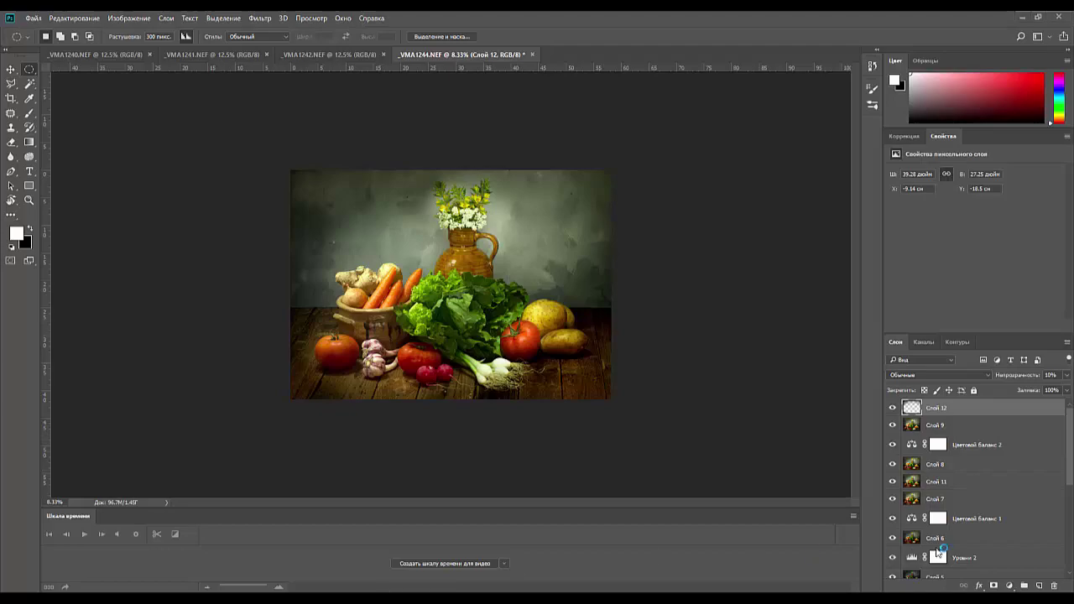